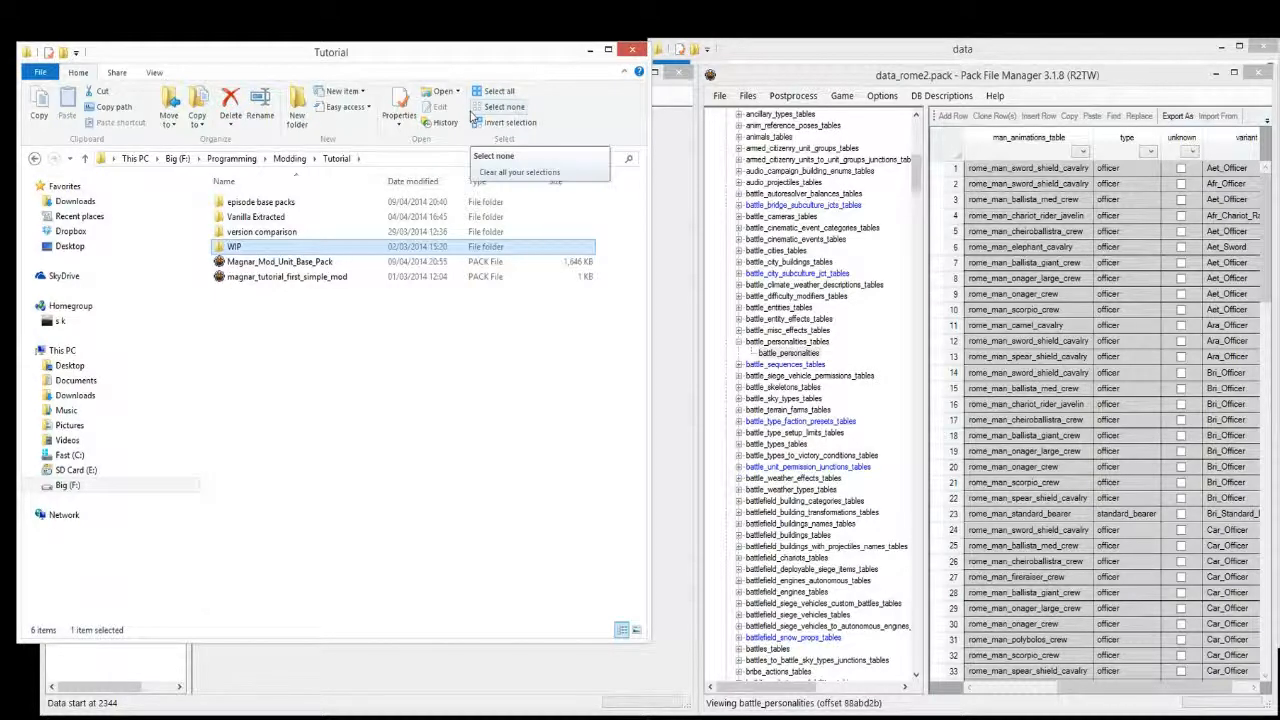
Open the variantmeshdefinitions folder inside Vanilla Extracted\variantmeshes.
click(422, 348)
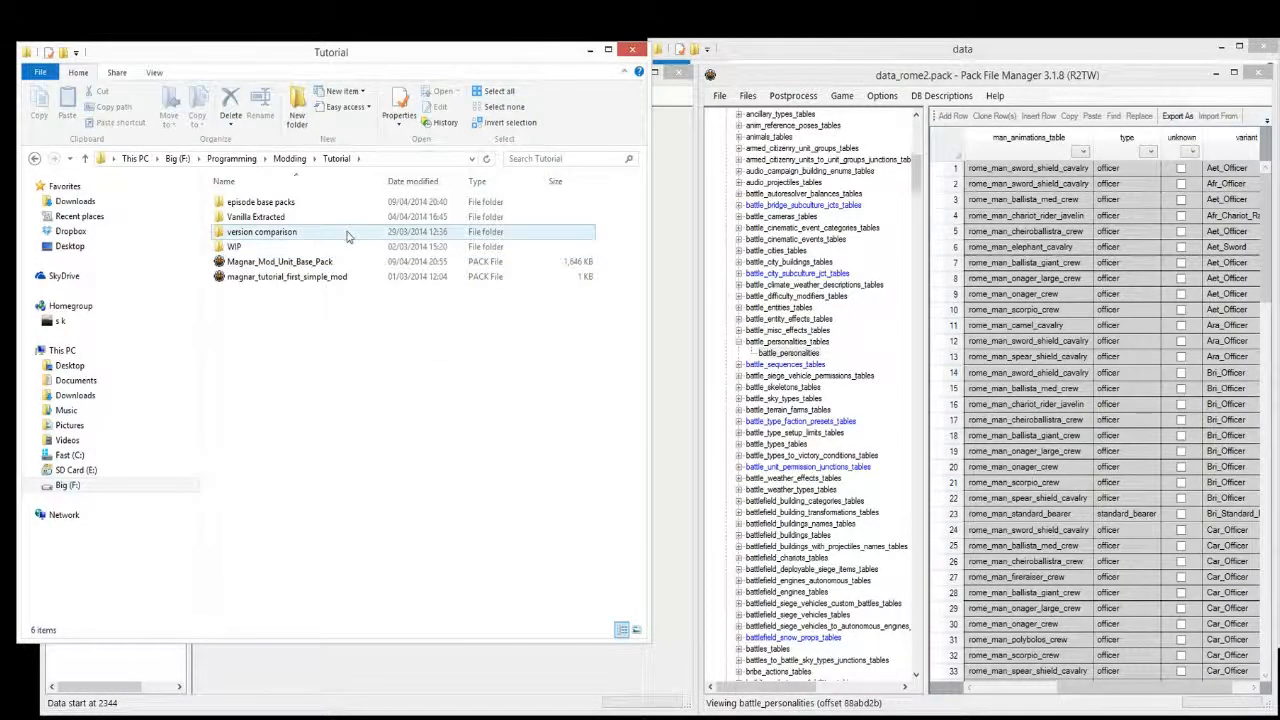
click(298, 247)
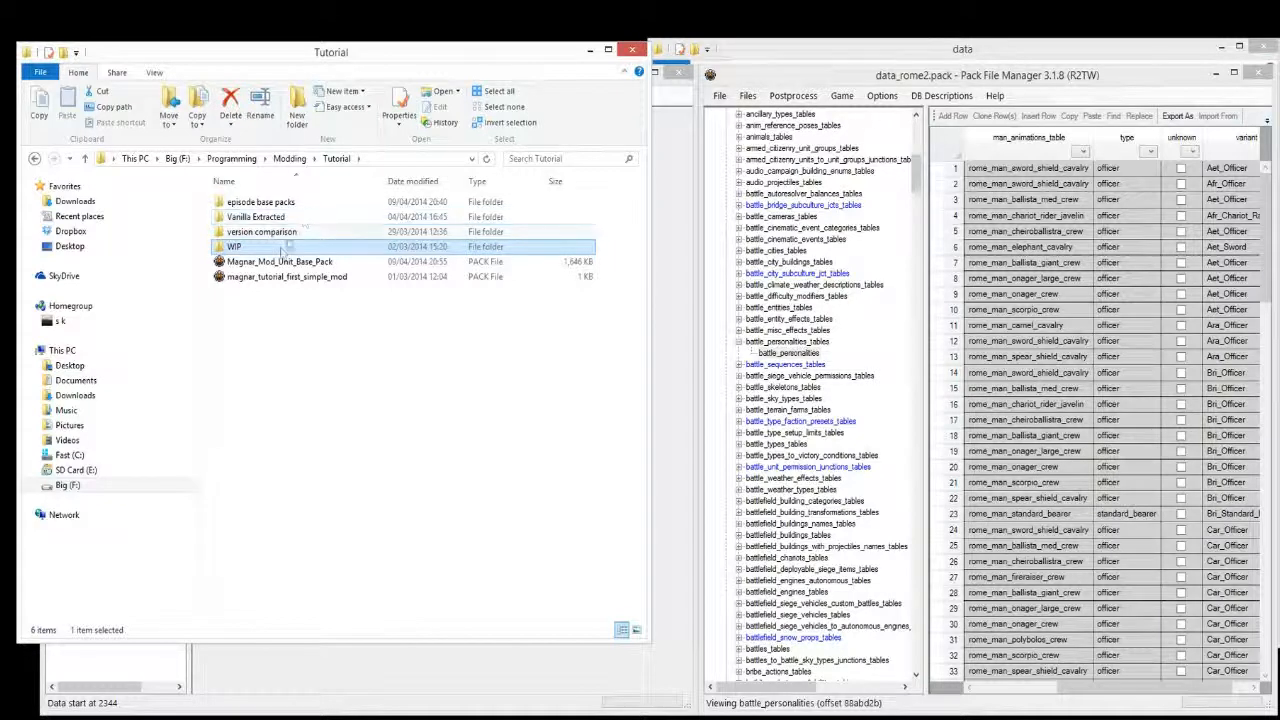
click(293, 220)
double_click(290, 225)
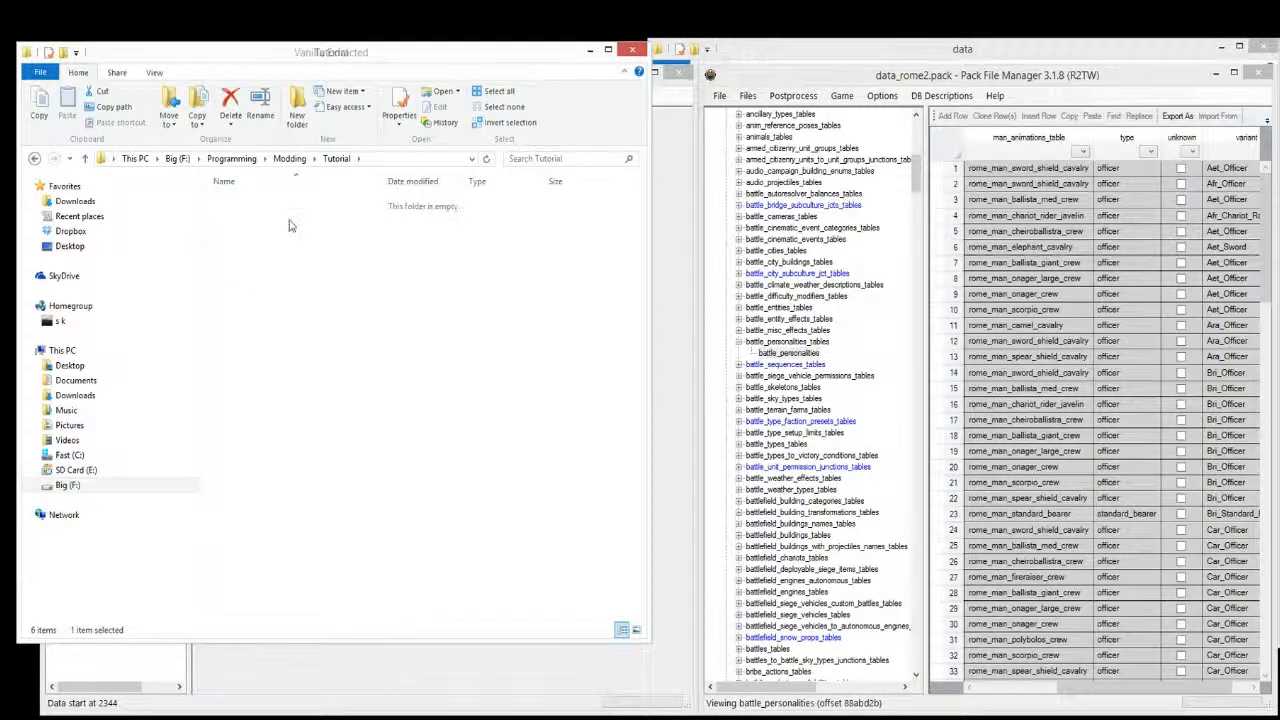
double_click(253, 247)
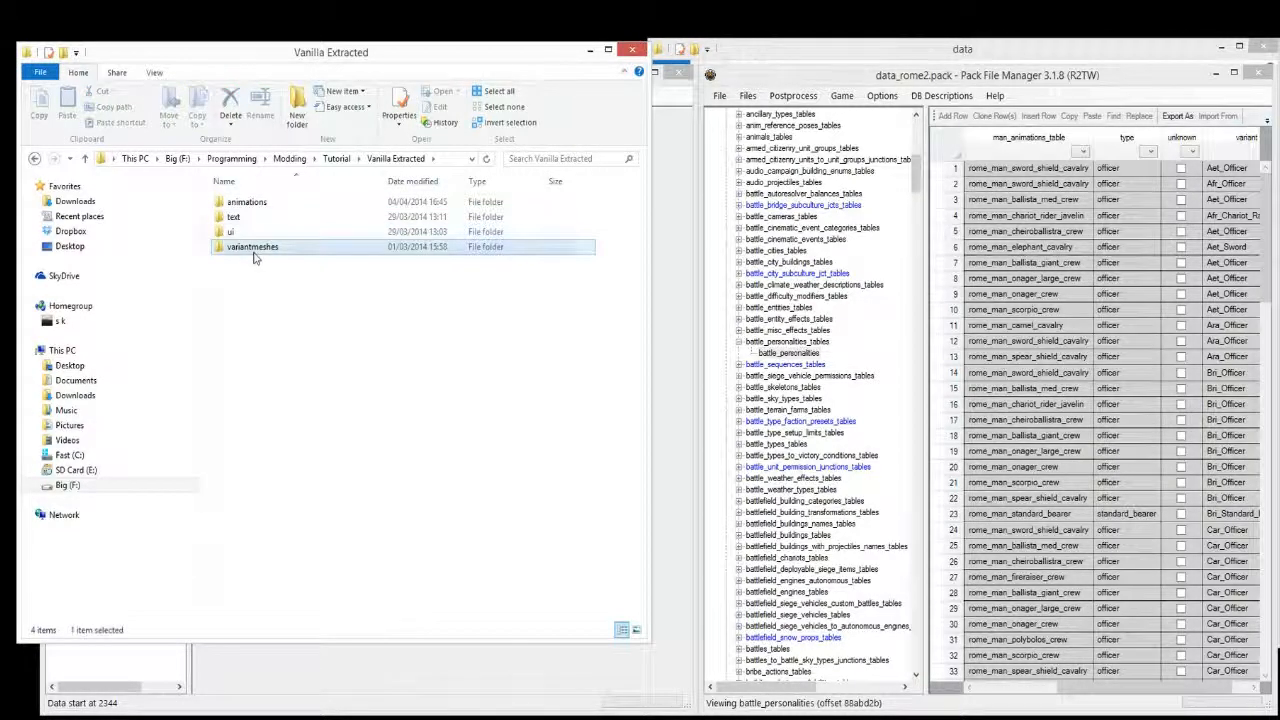
double_click(262, 218)
Find the Celtic unit definitions and copy the cel_galatian_spears file.
click(358, 323)
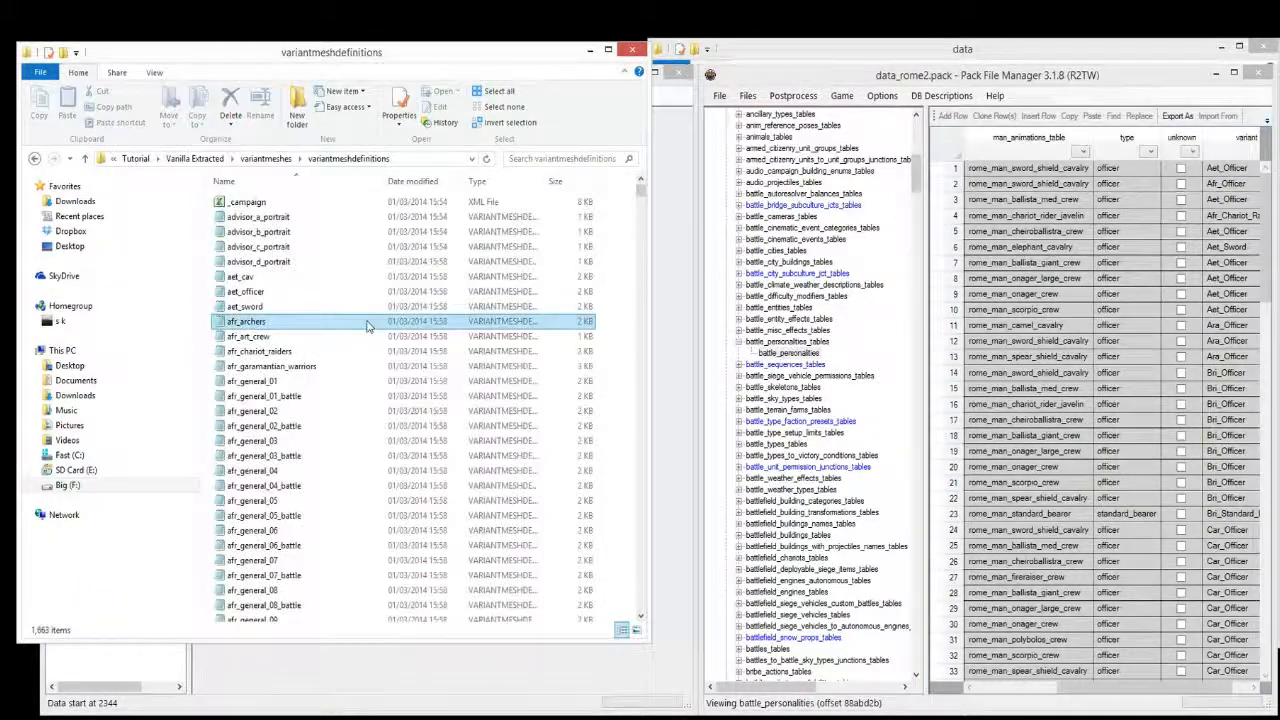
text(cel)
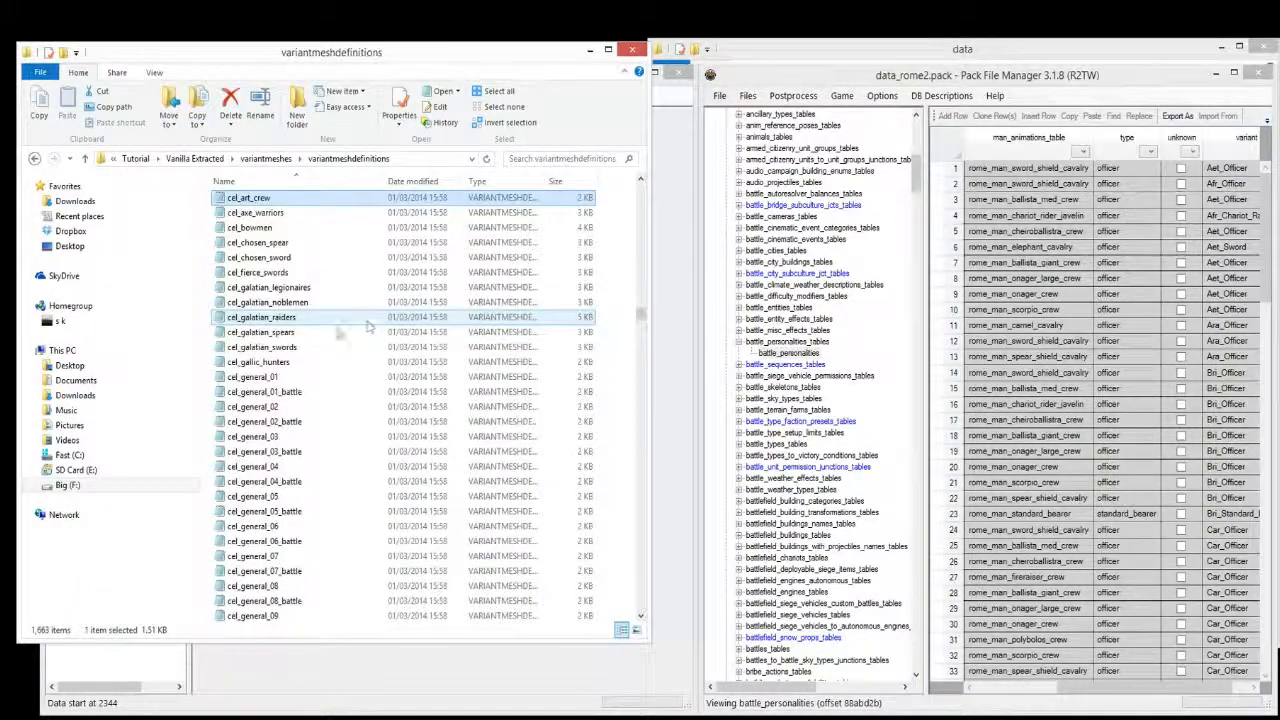
click(319, 275)
click(303, 366)
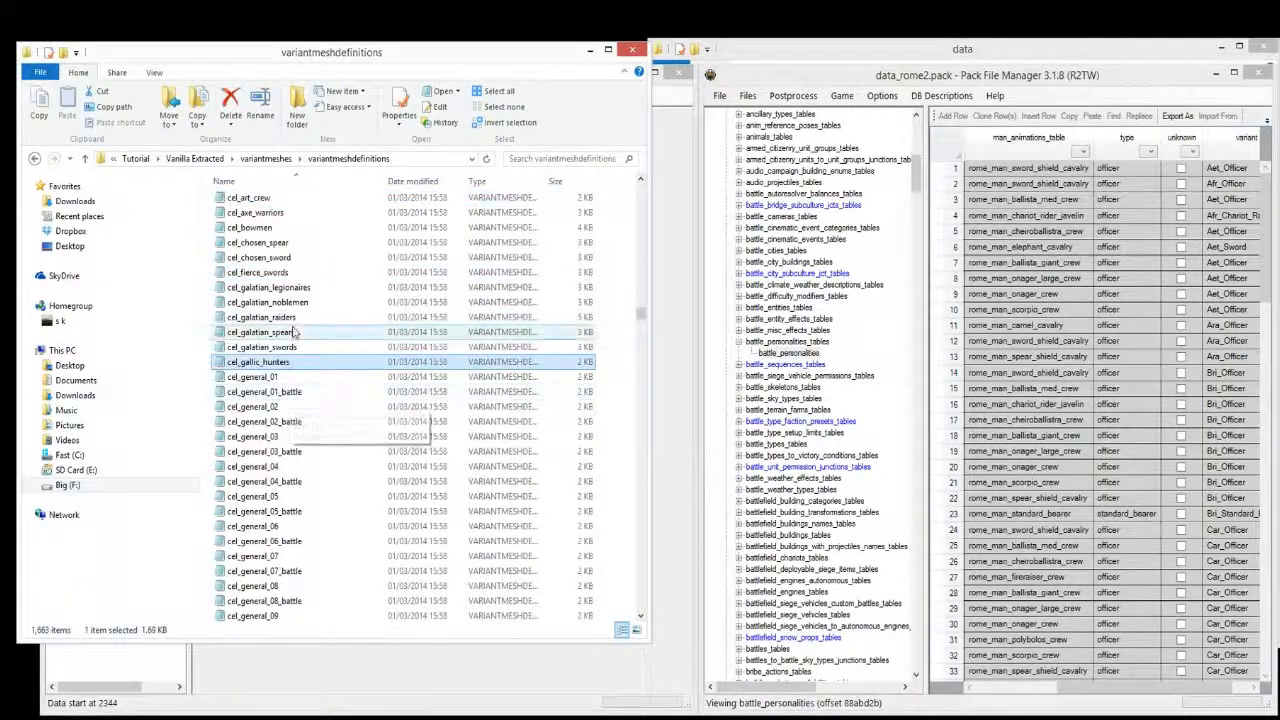
click(291, 334)
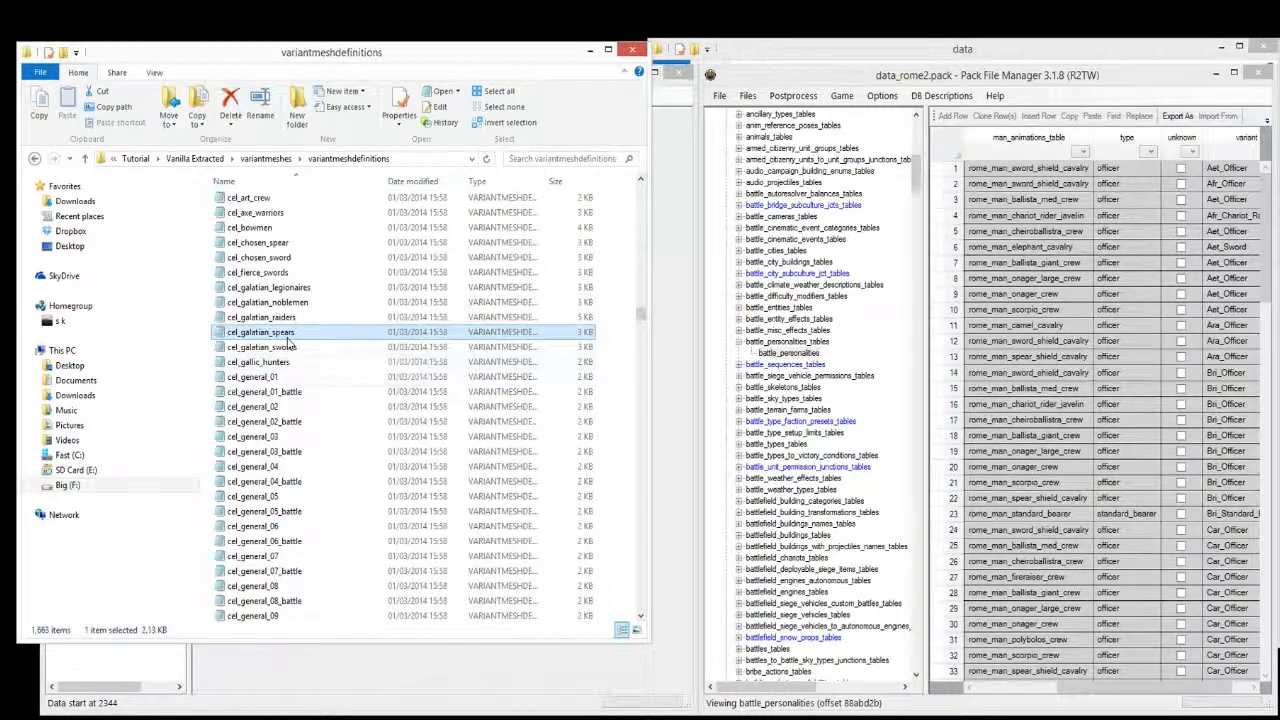
right_click(288, 342)
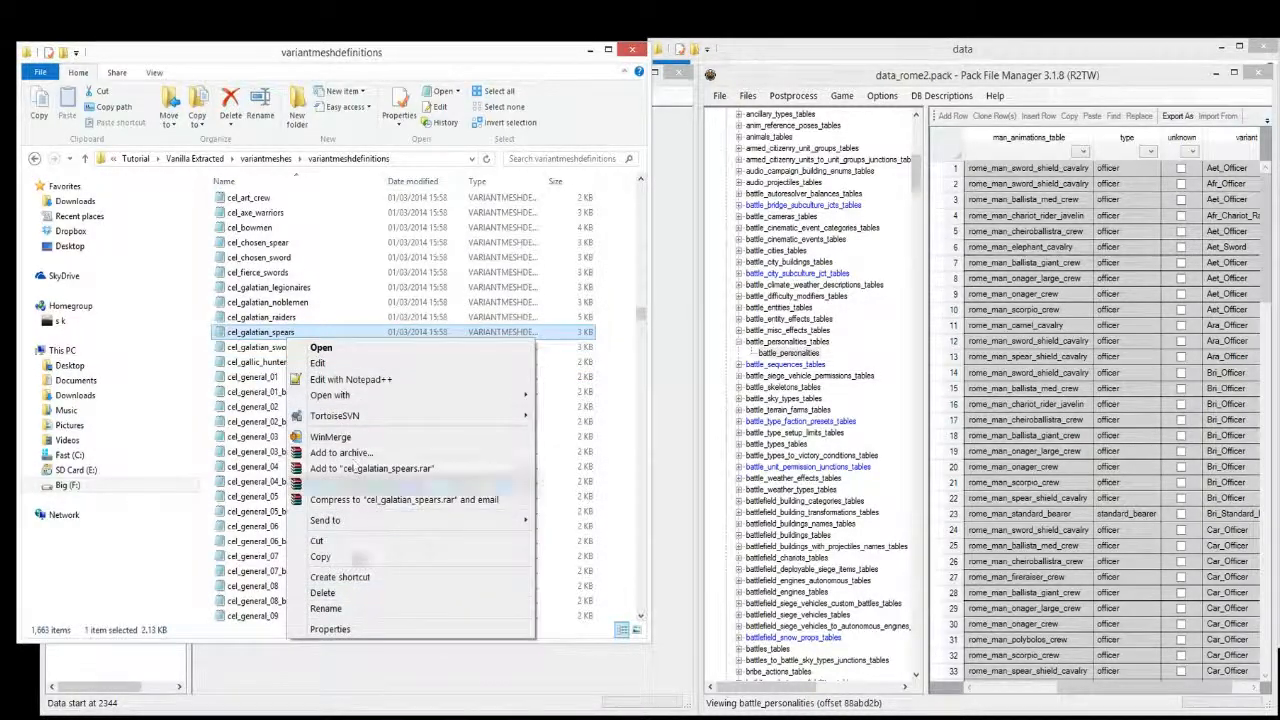
click(354, 560)
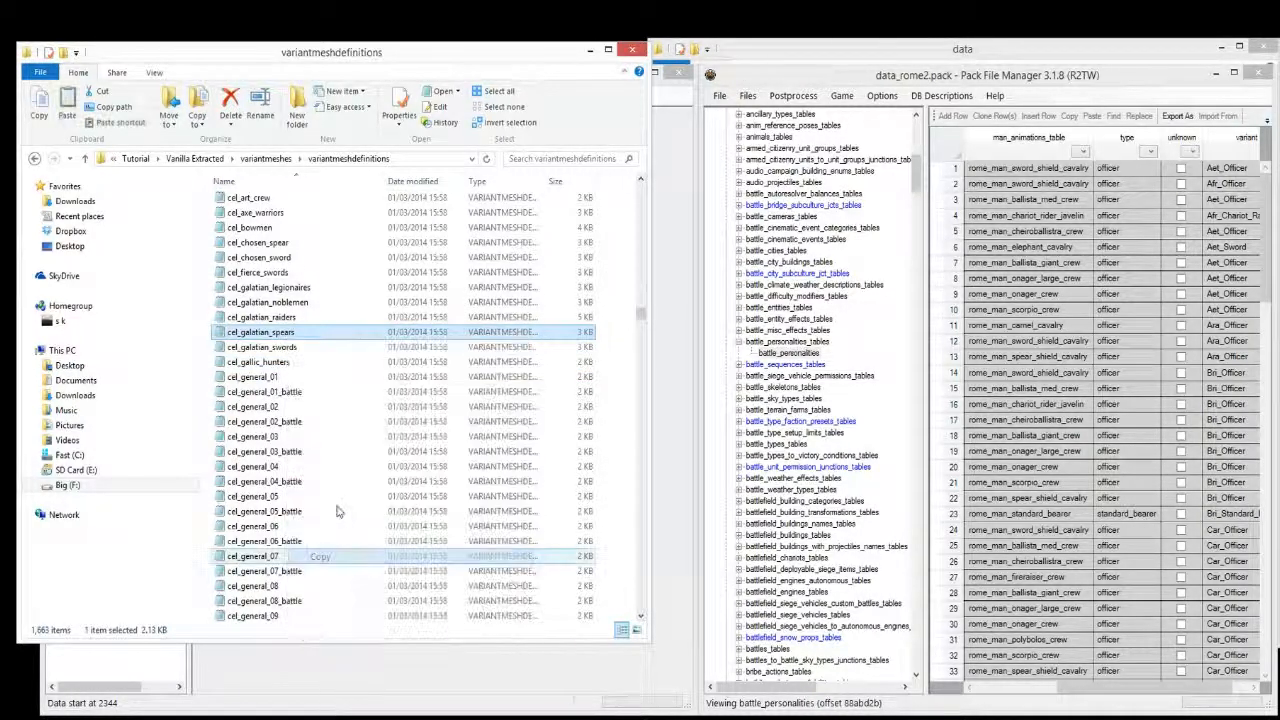
Paste the copied definition file into Tutorial\WIP\variantmeshes\variantmeshdefinitions.
click(136, 158)
double_click(249, 249)
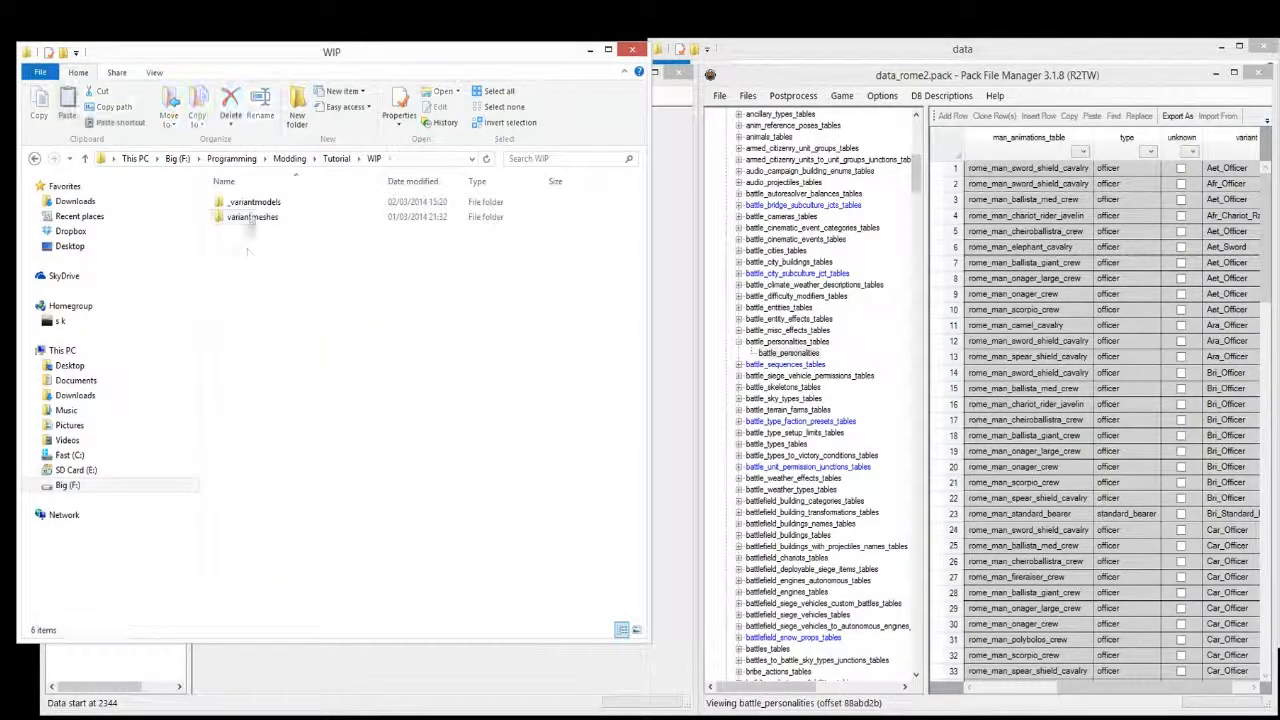
double_click(251, 216)
double_click(256, 204)
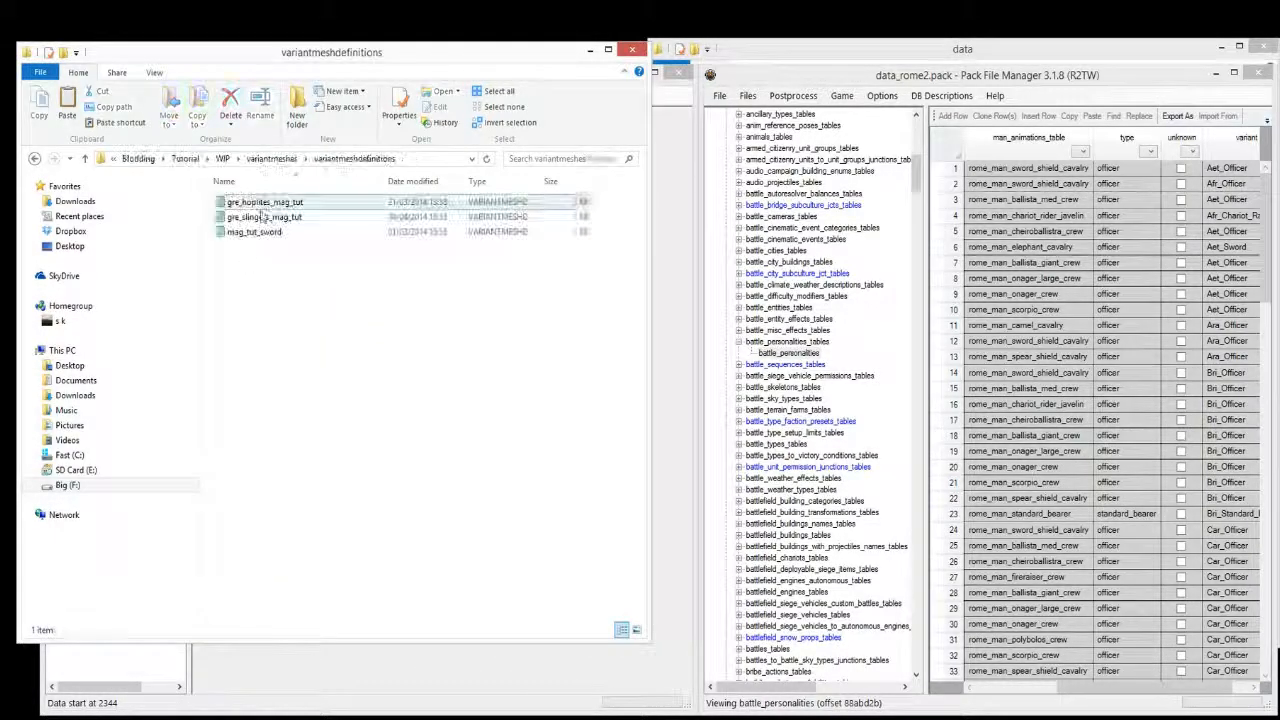
right_click(348, 644)
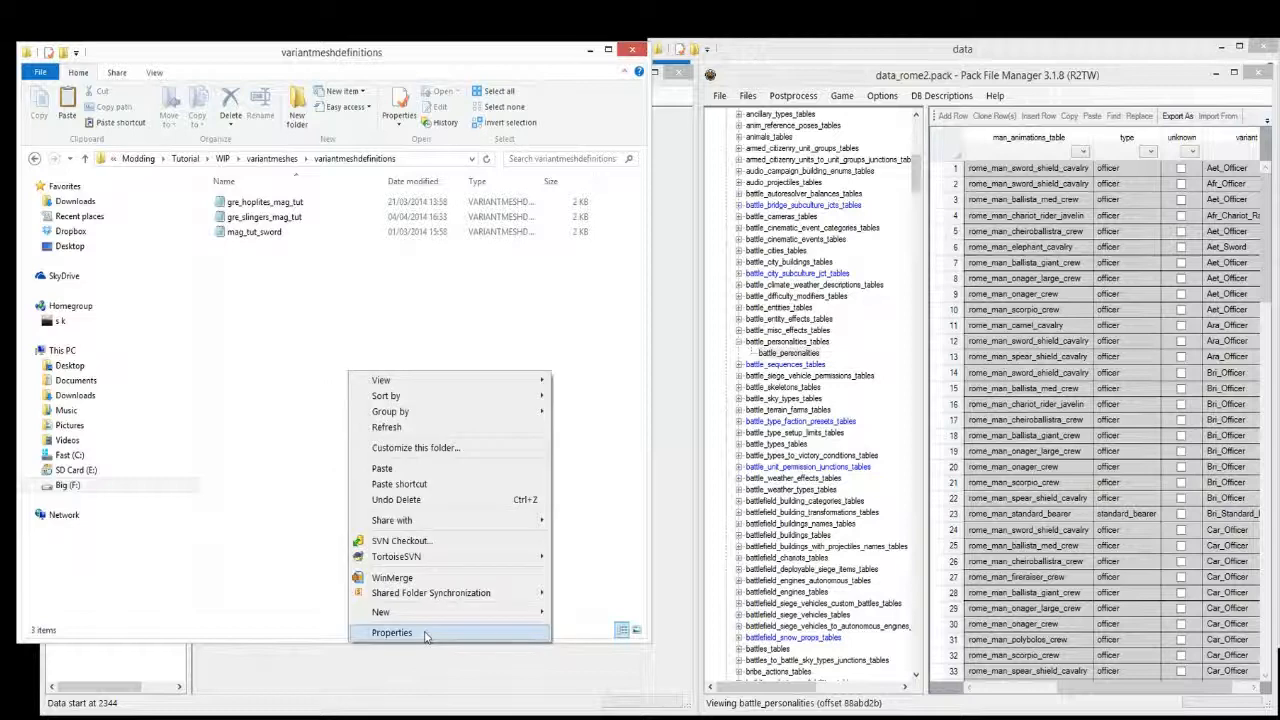
click(382, 468)
Rename the pasted cel_galatian_spears file as tutorial_officer.
right_click(258, 201)
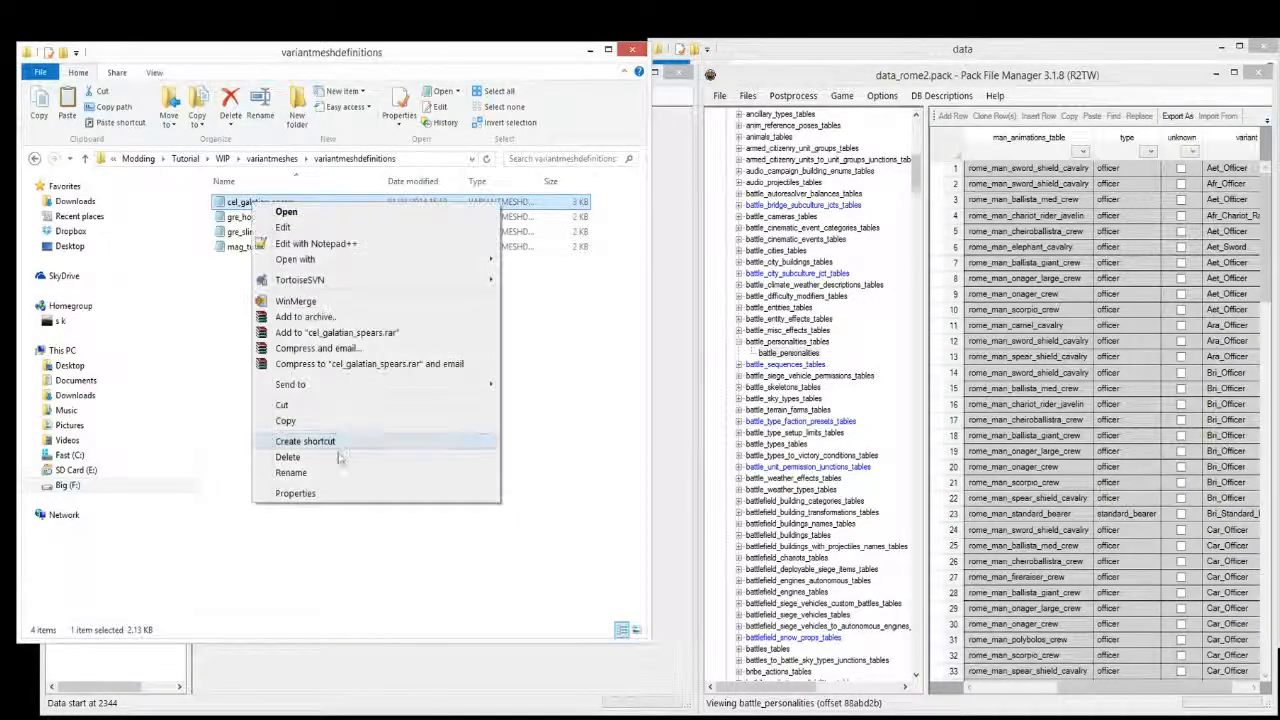
click(338, 471)
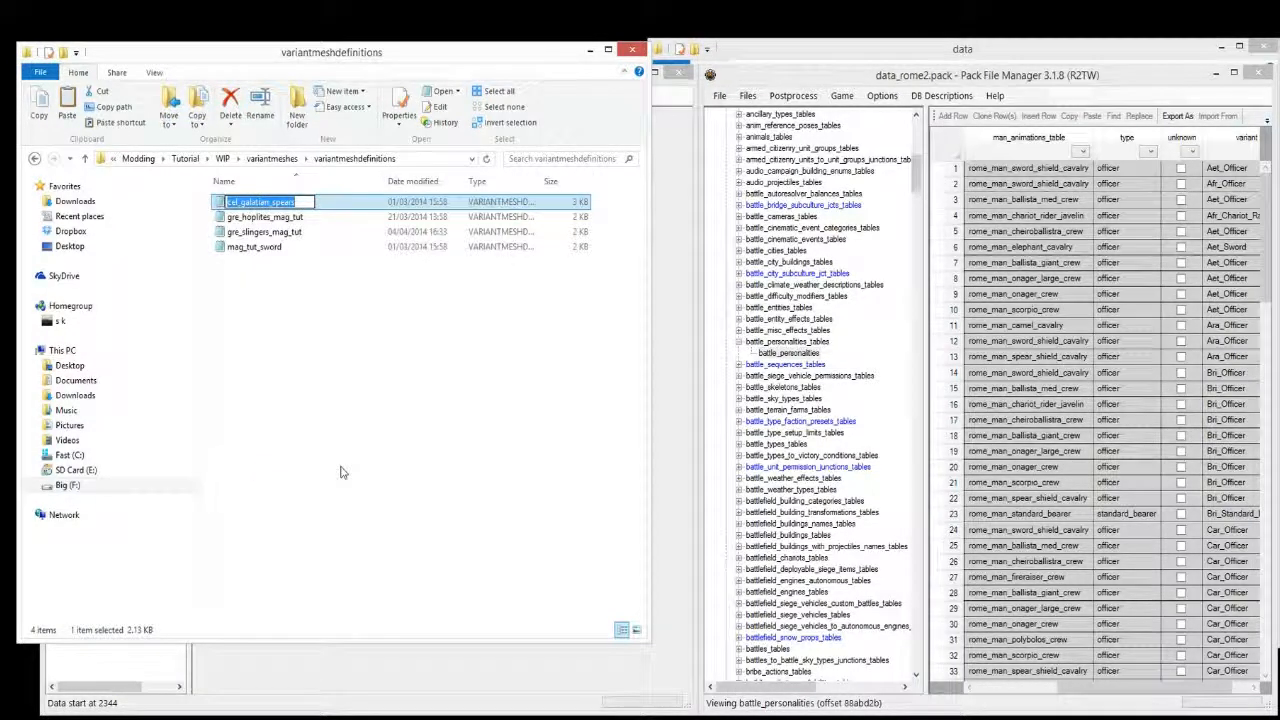
text(tutorial_officer)
key(Return)
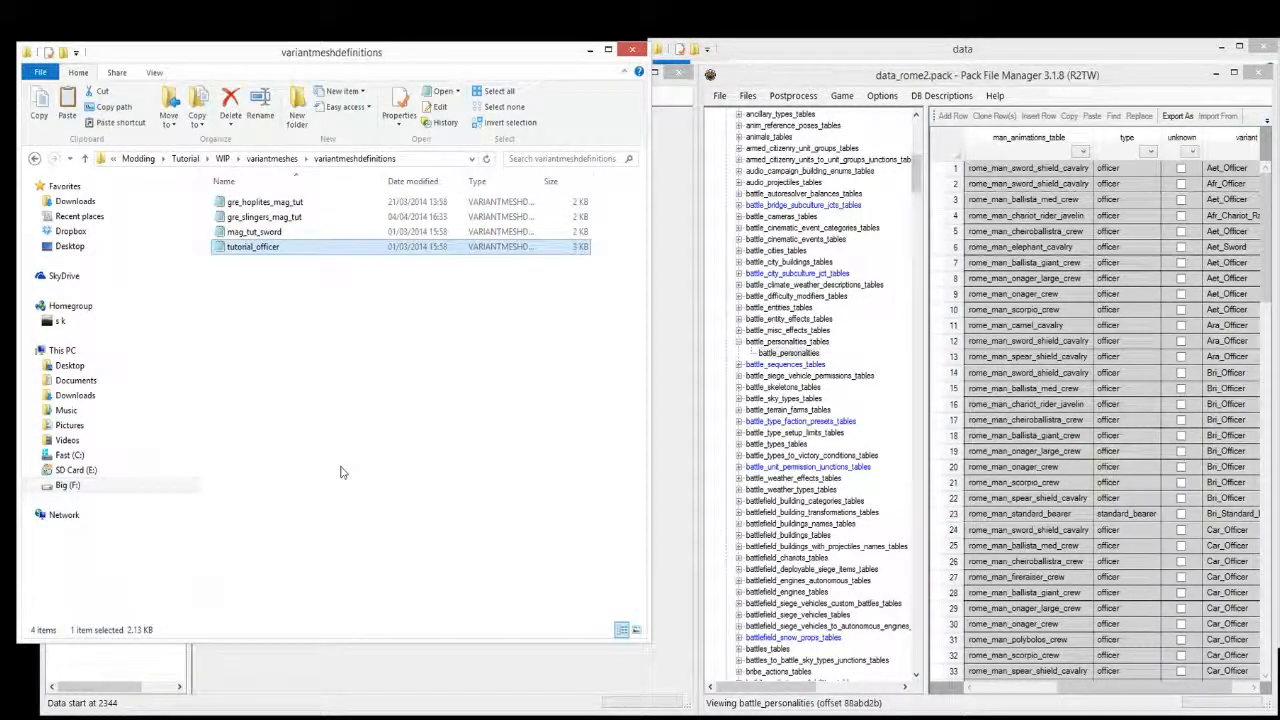
drag(300, 250, 303, 252)
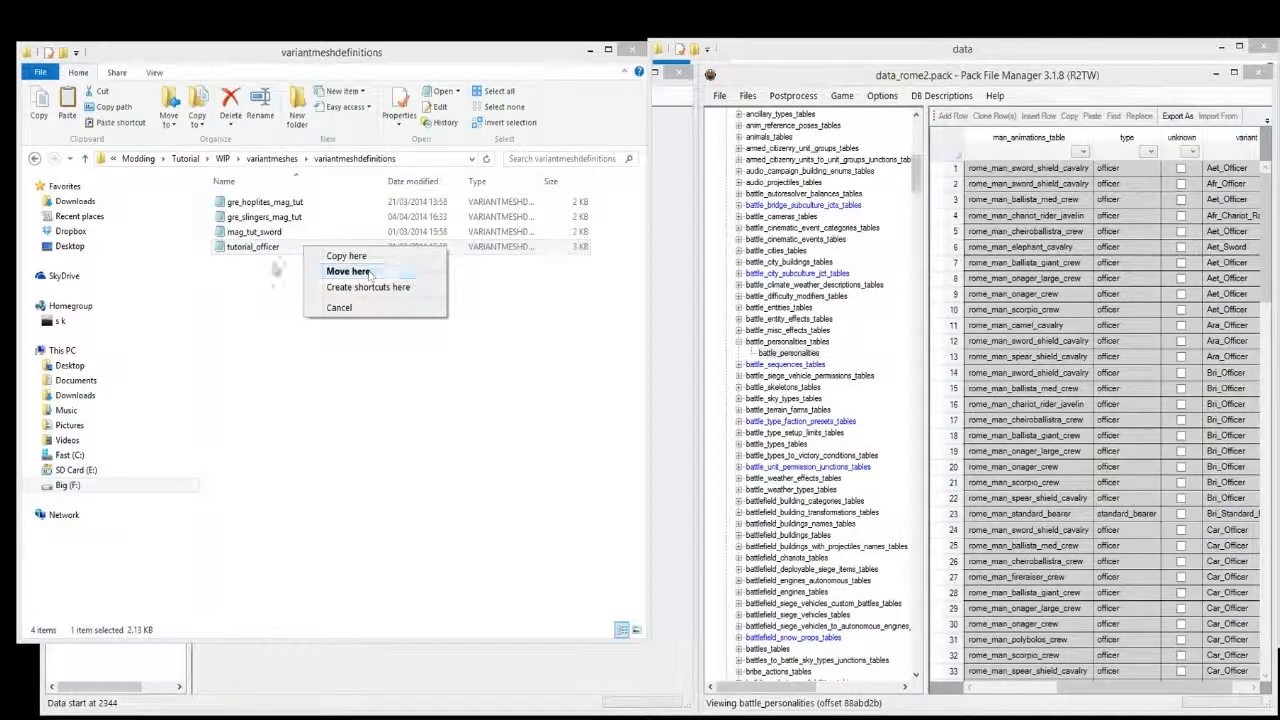
click(369, 272)
Open tutorial_officer in Notepad++, examine its shield and weapon slot definitions, and close the editor.
right_click(262, 245)
click(325, 289)
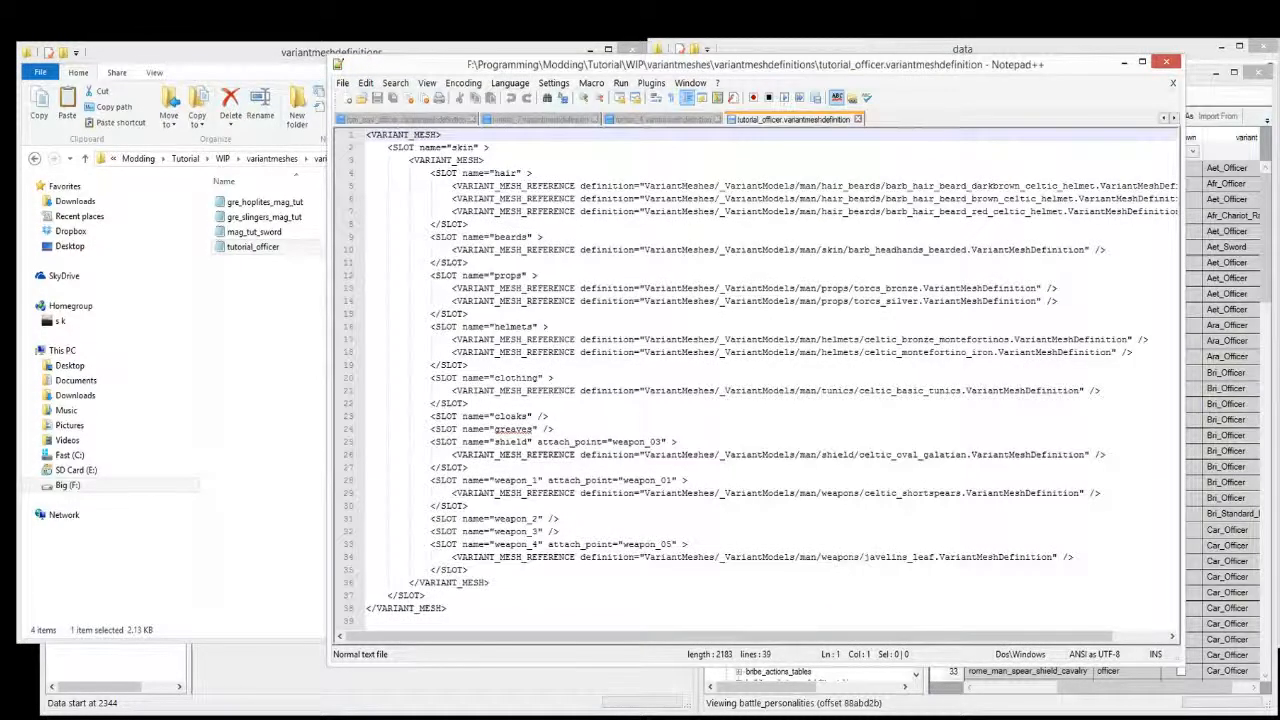
click(930, 493)
double_click(930, 493)
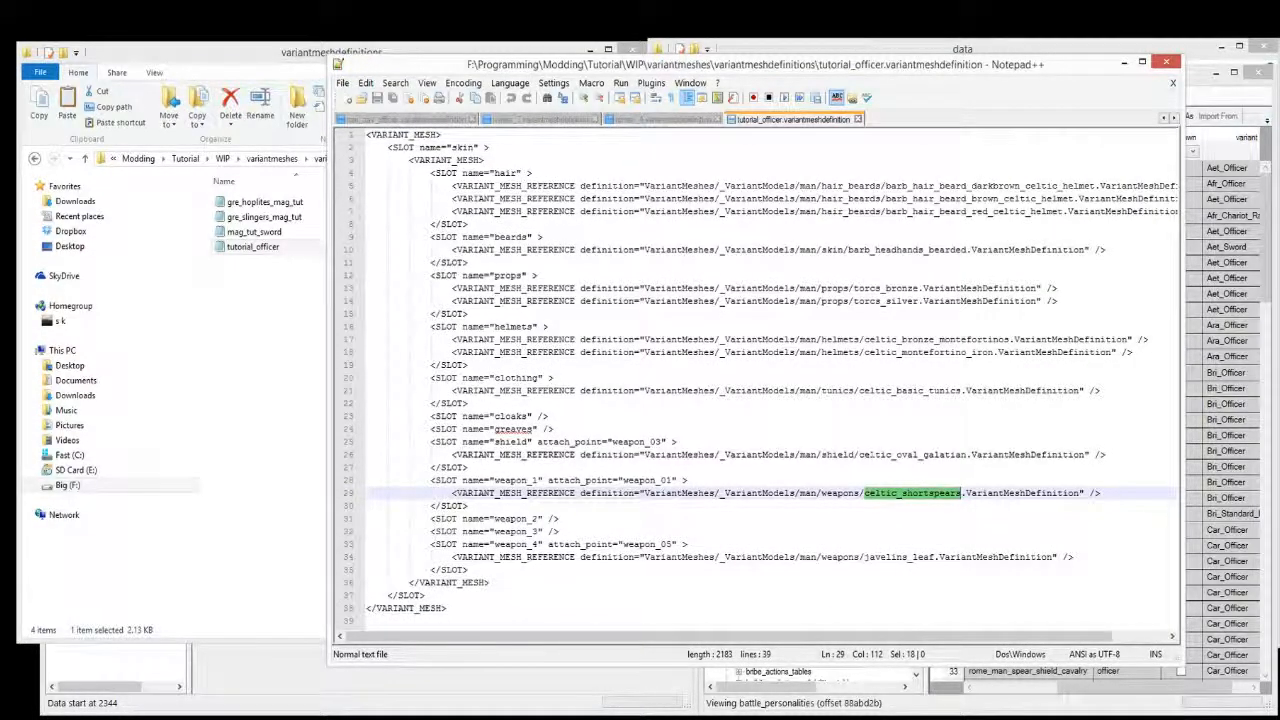
double_click(912, 455)
double_click(510, 442)
click(511, 480)
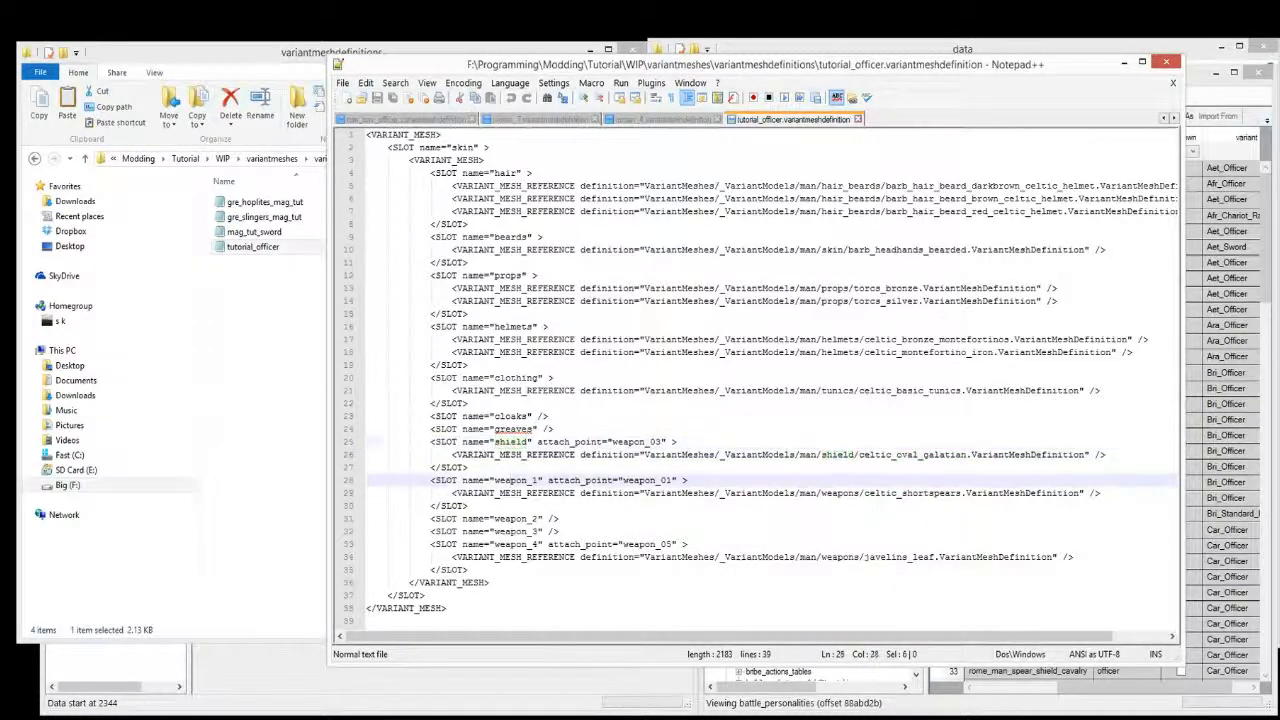
drag(495, 481, 566, 481)
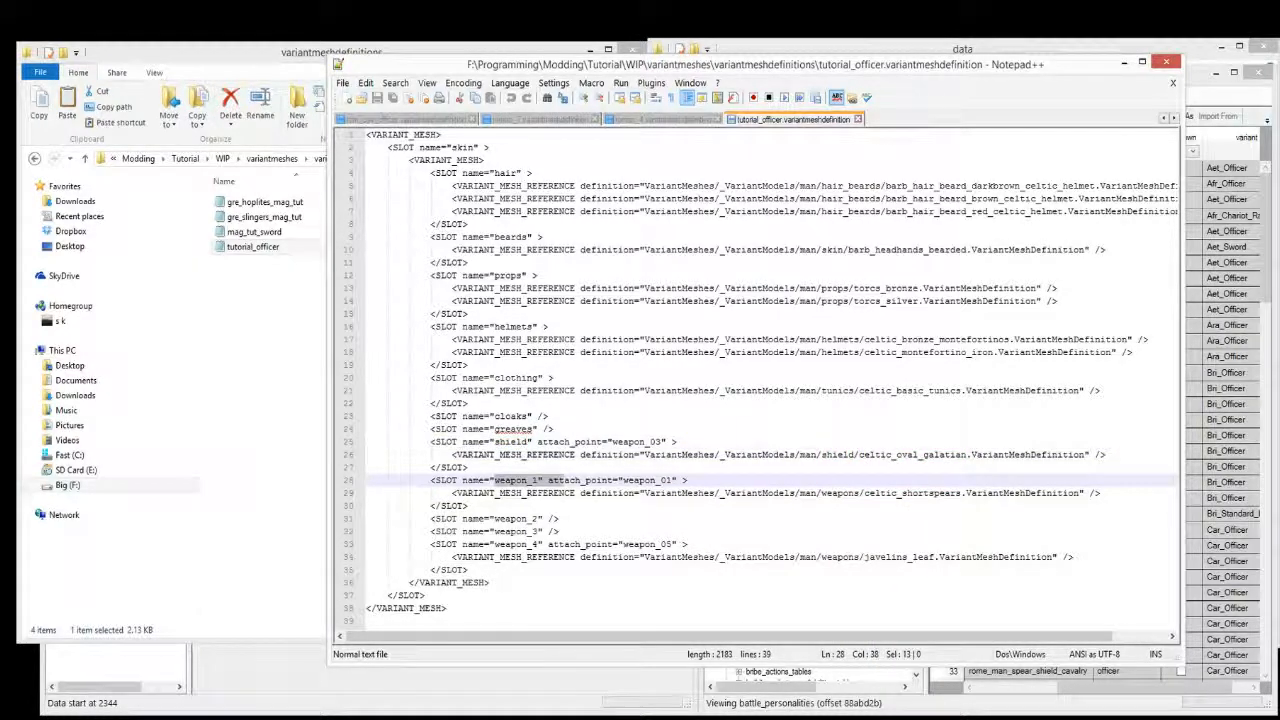
click(1167, 64)
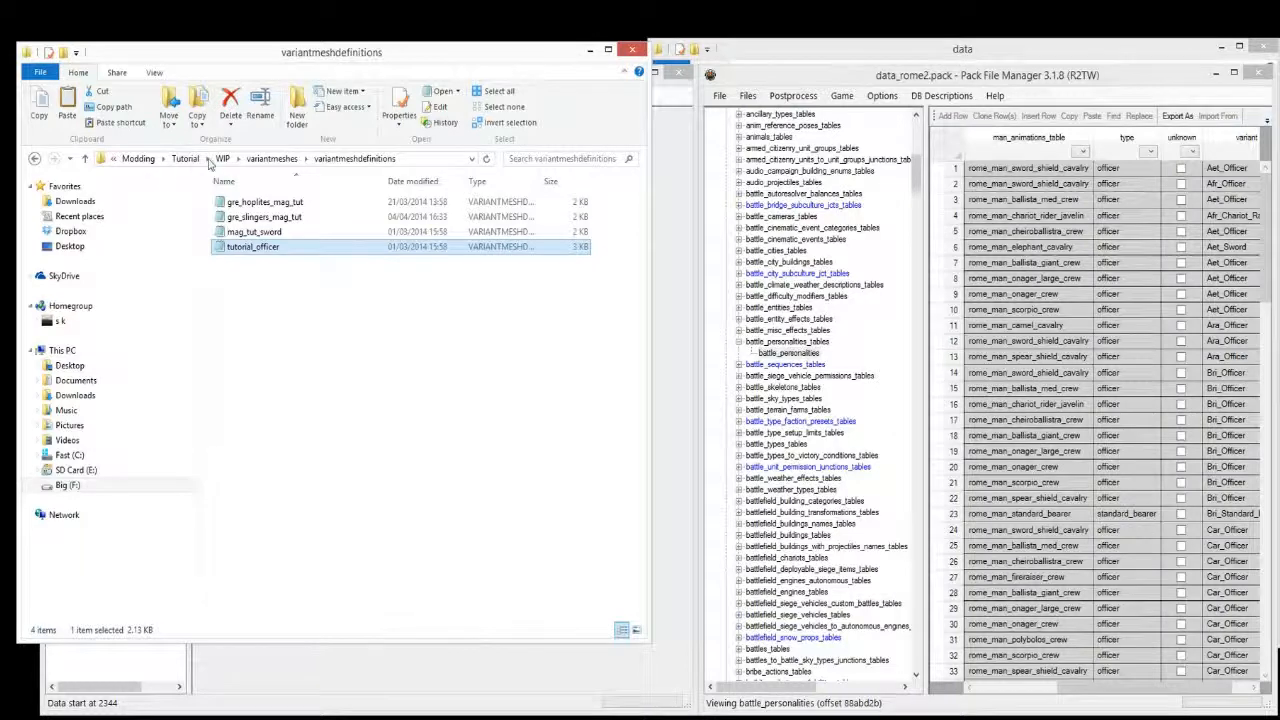
Switch to the Pack File Manager window holding Magnar_Mod_Unit_Base_Pack.pack and widen its file tree.
click(189, 163)
click(656, 149)
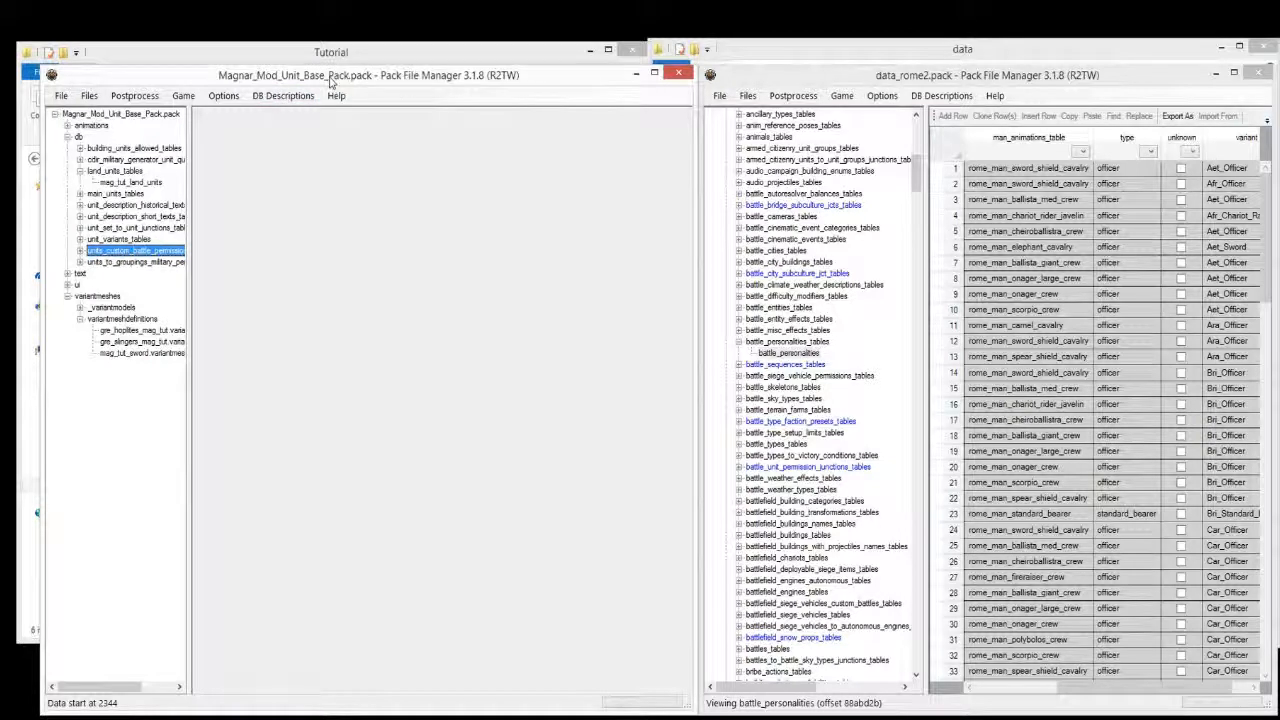
drag(190, 150, 332, 172)
Start adding content to the mod's db folder from another pack, choosing data_rome2.pack in Applications\Steam\SteamApps\common\Total War Rome II\data.
right_click(82, 137)
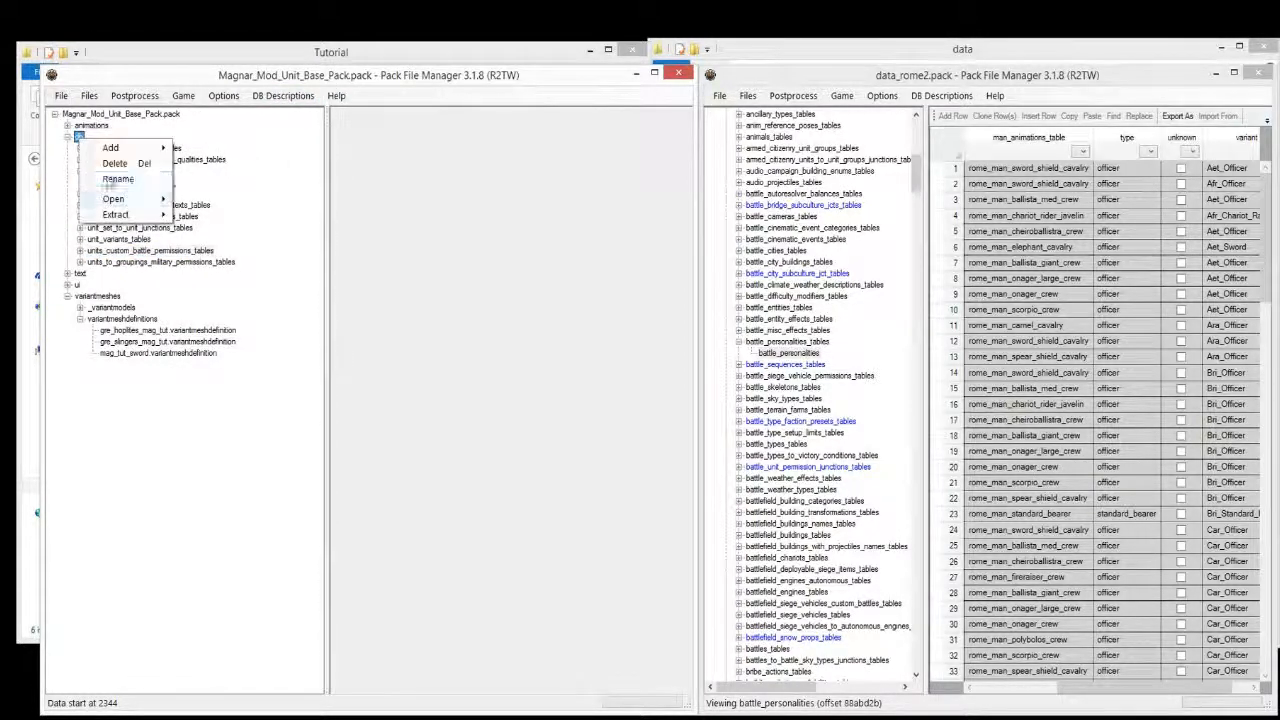
mouse_move(140, 150)
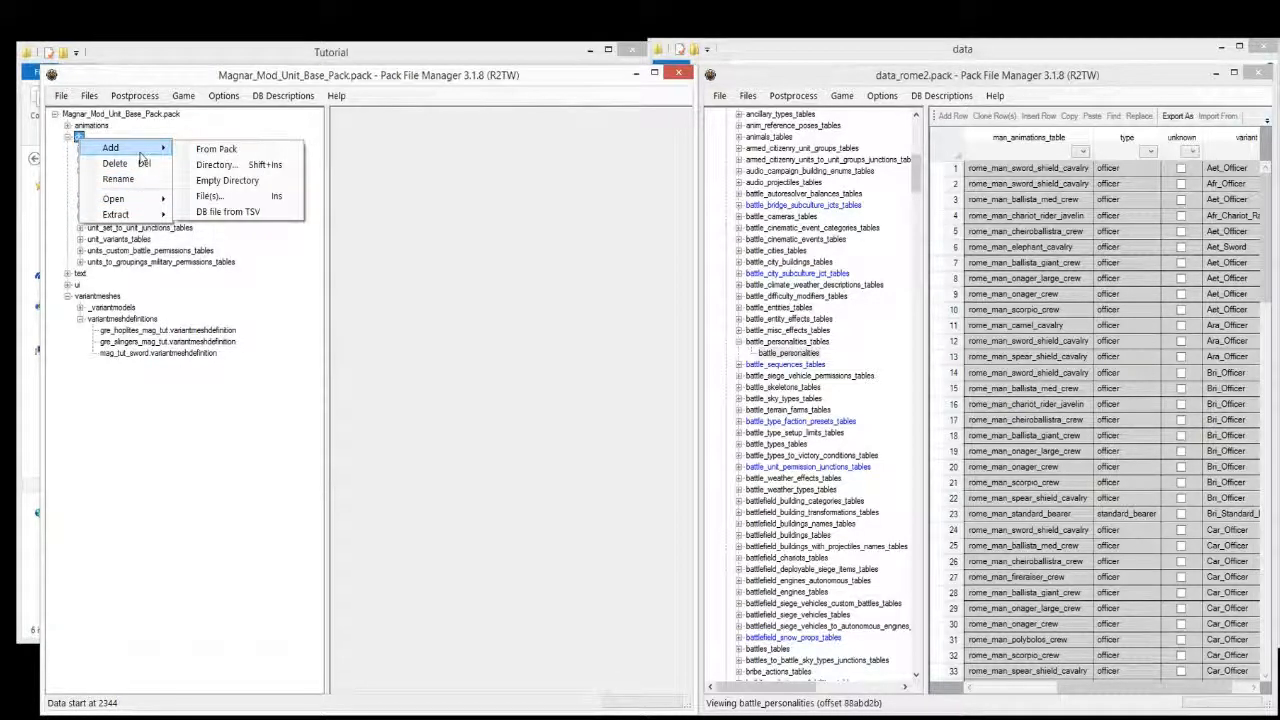
click(214, 149)
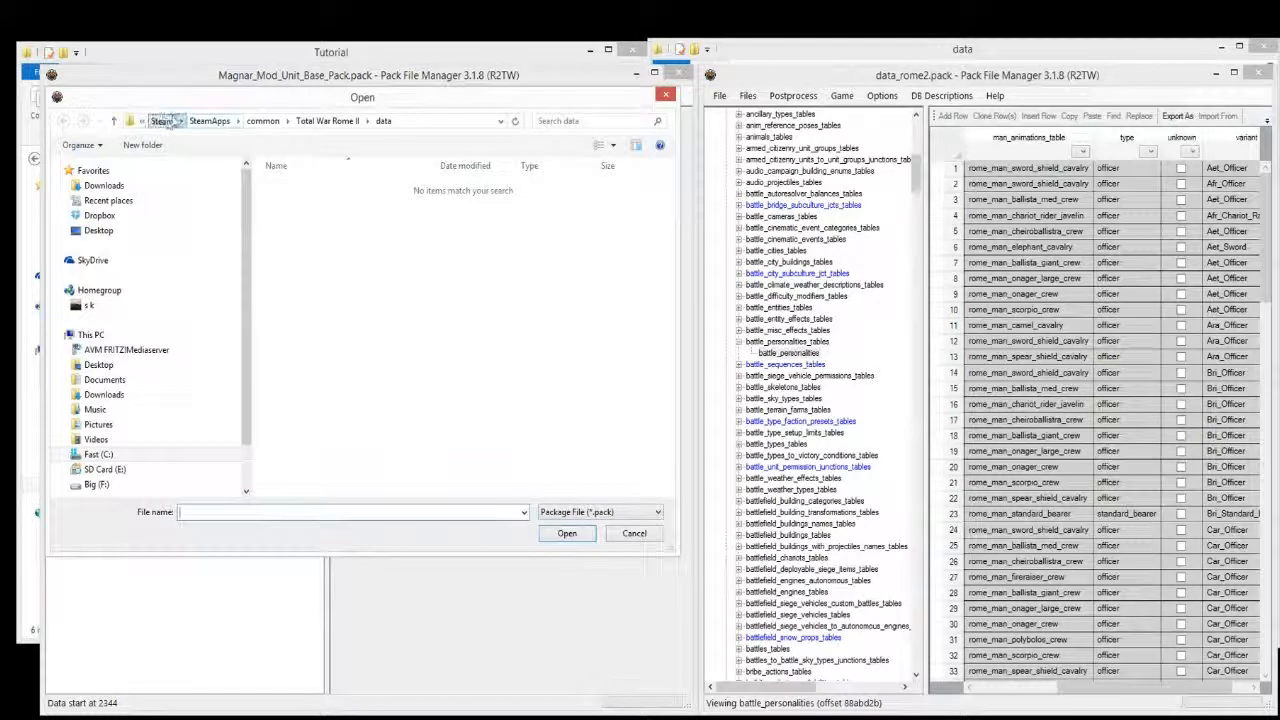
click(161, 120)
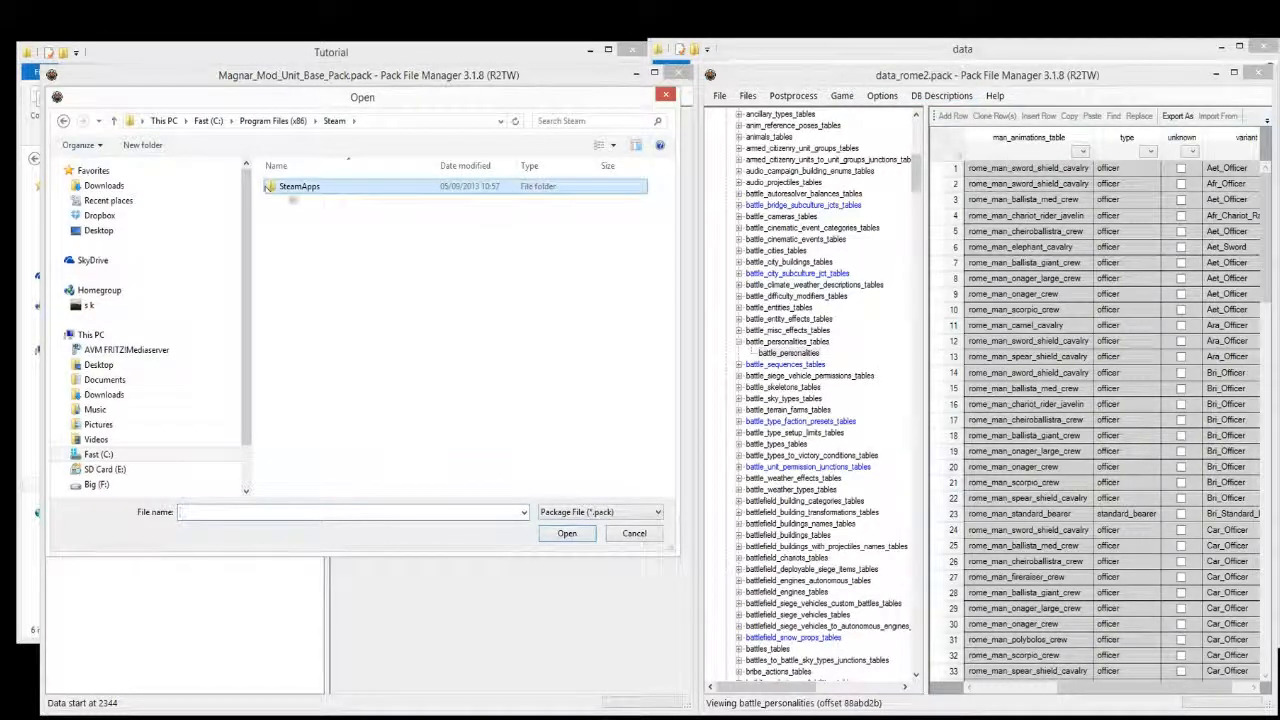
click(208, 120)
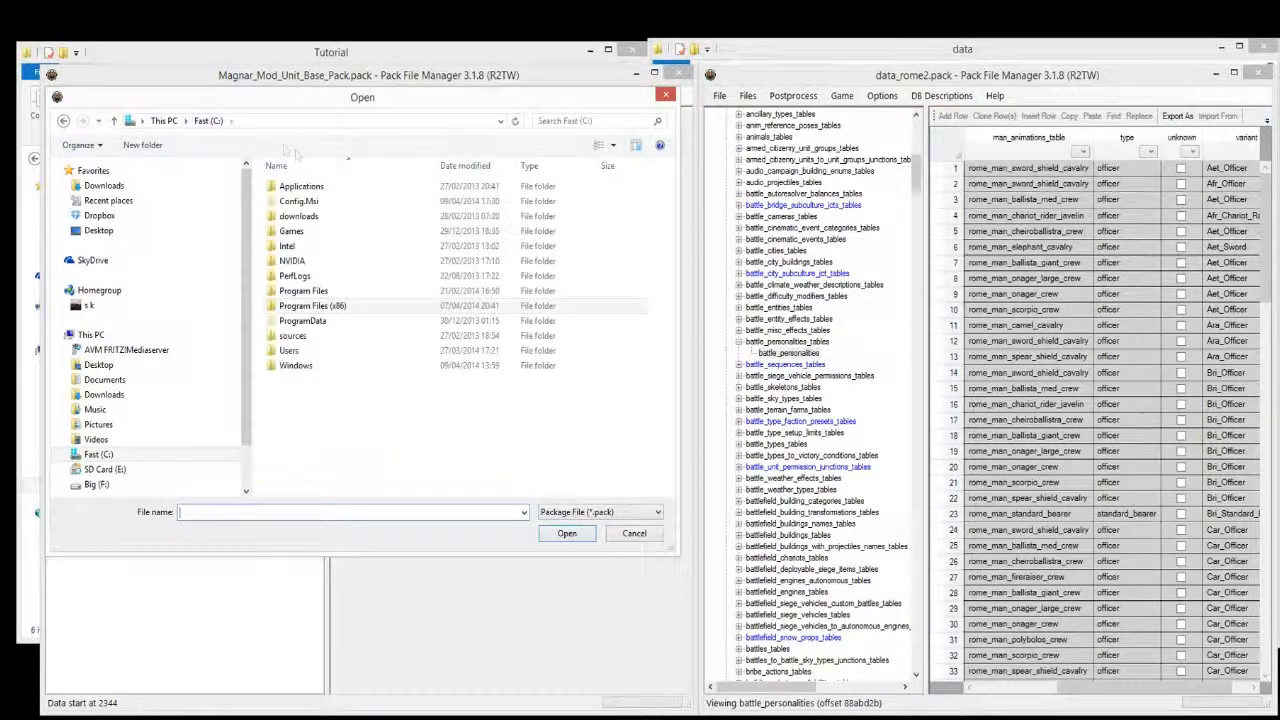
double_click(300, 186)
double_click(305, 186)
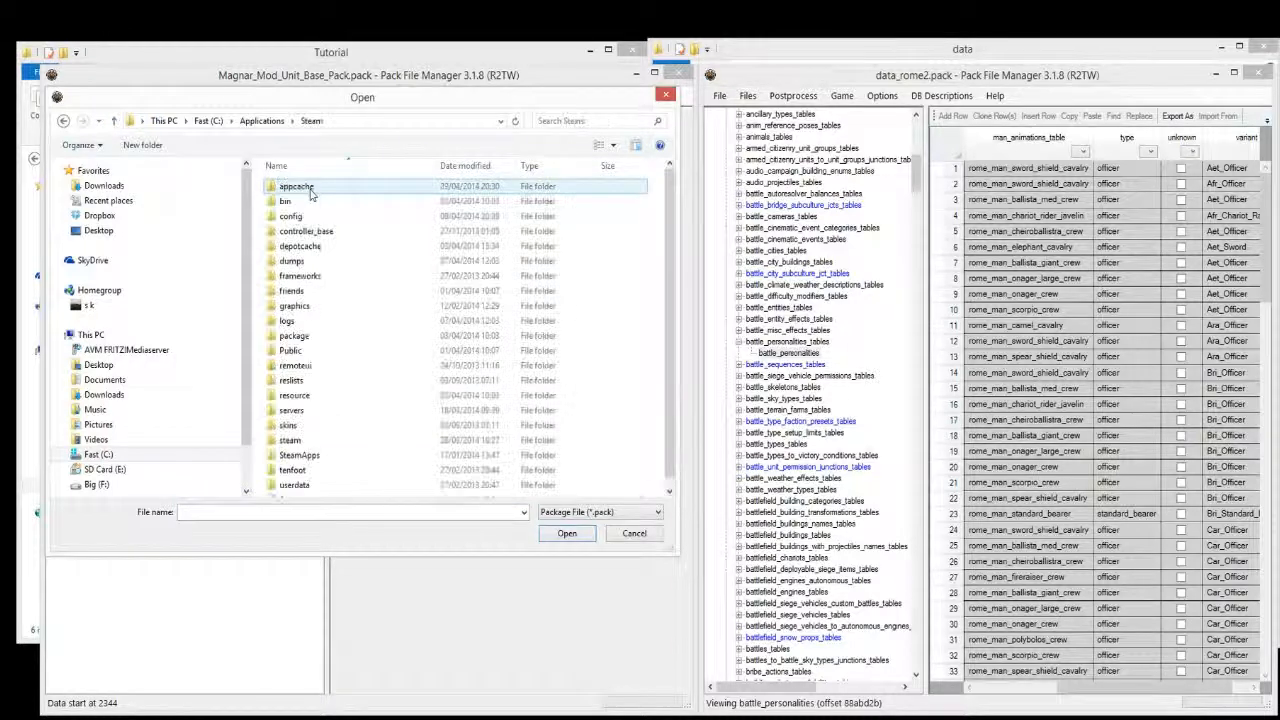
double_click(320, 456)
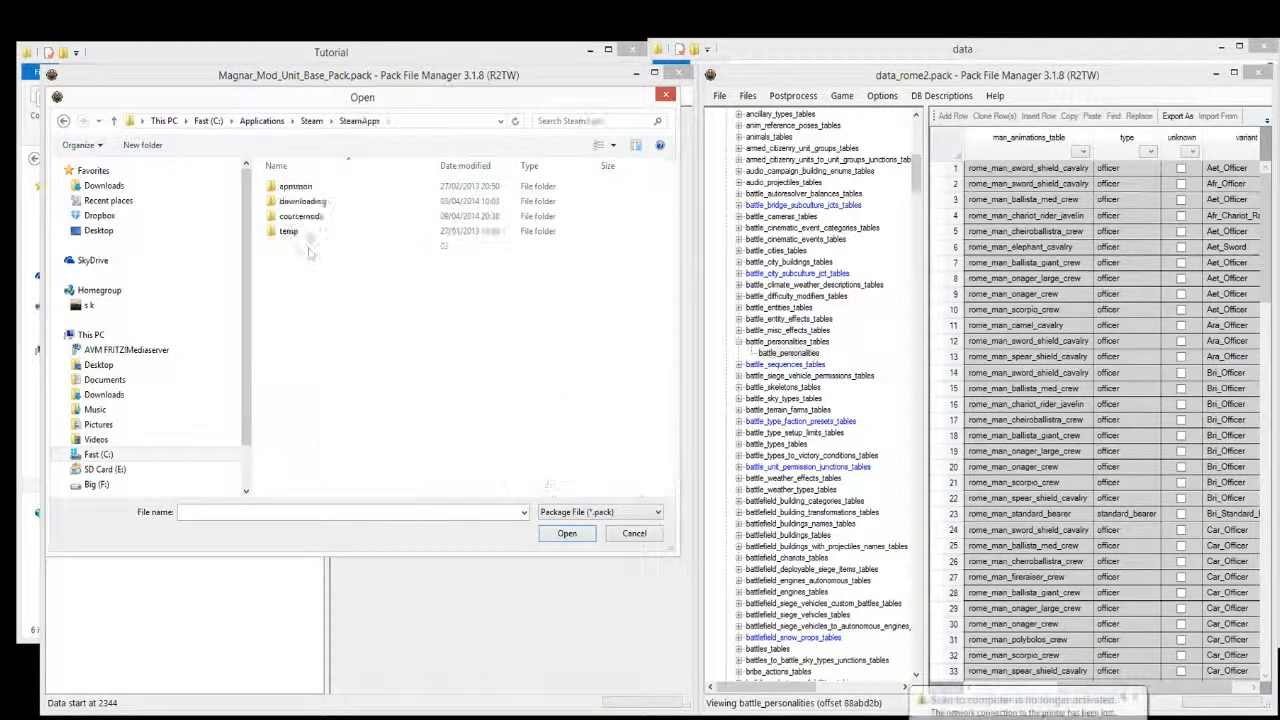
double_click(305, 186)
double_click(312, 201)
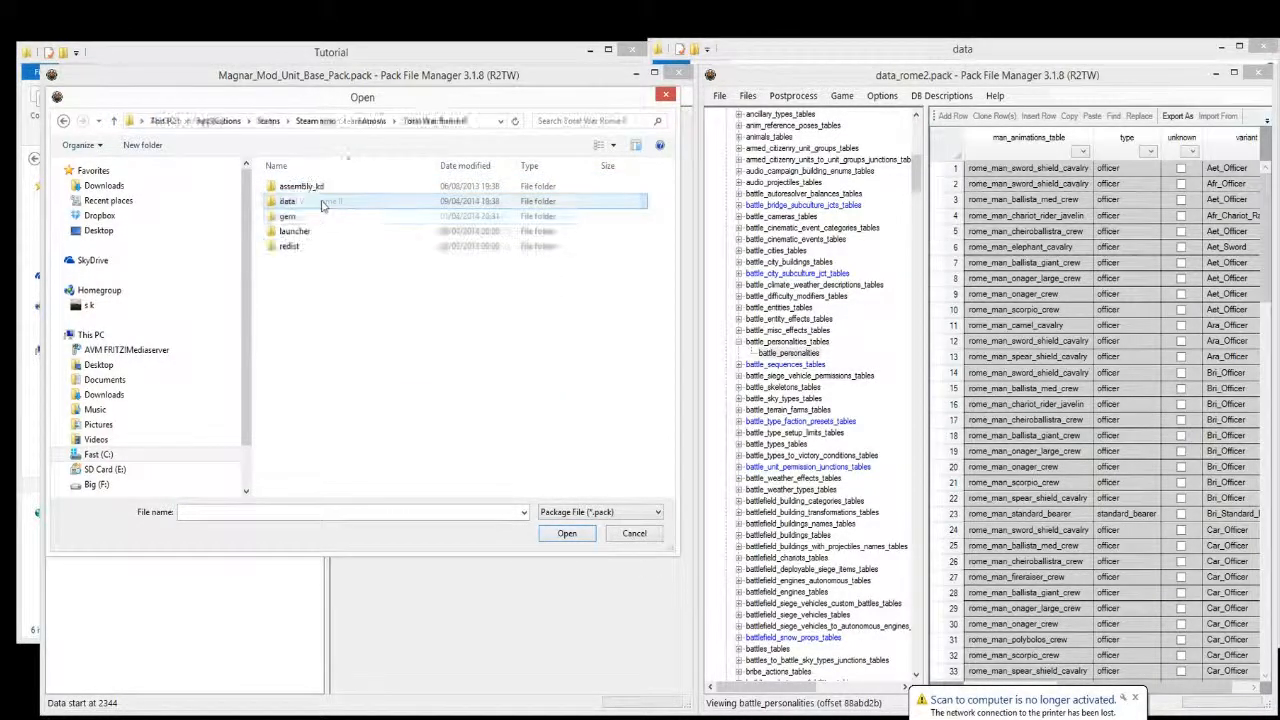
double_click(319, 207)
double_click(342, 488)
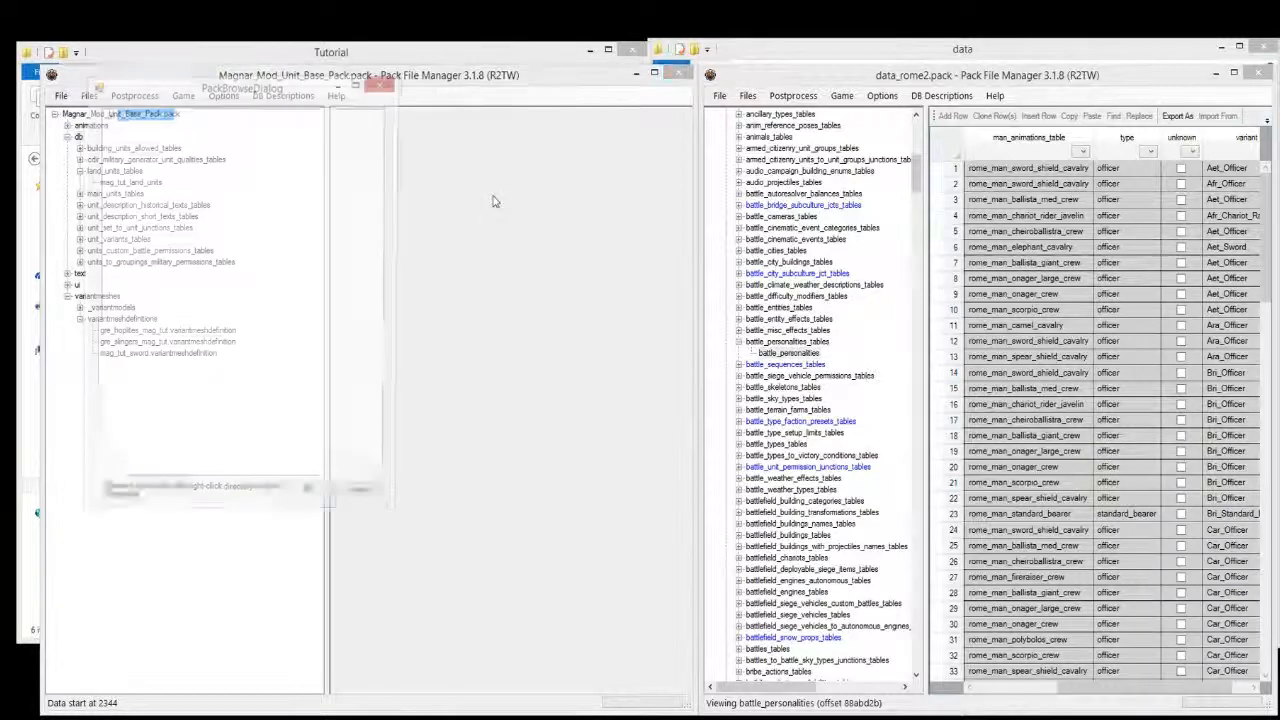
In the data_rome2.pack browser, expand the db folder and add battle_personalities_tables to the import selection.
drag(245, 90, 537, 108)
click(398, 132)
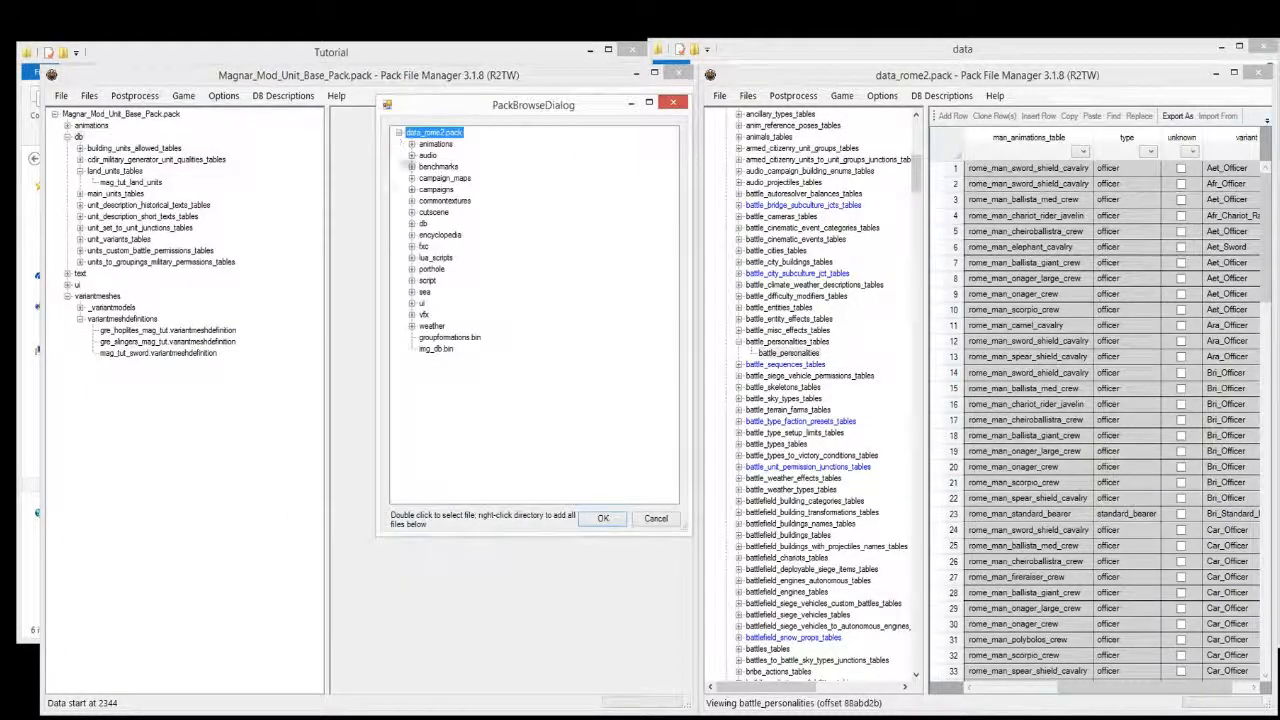
double_click(420, 228)
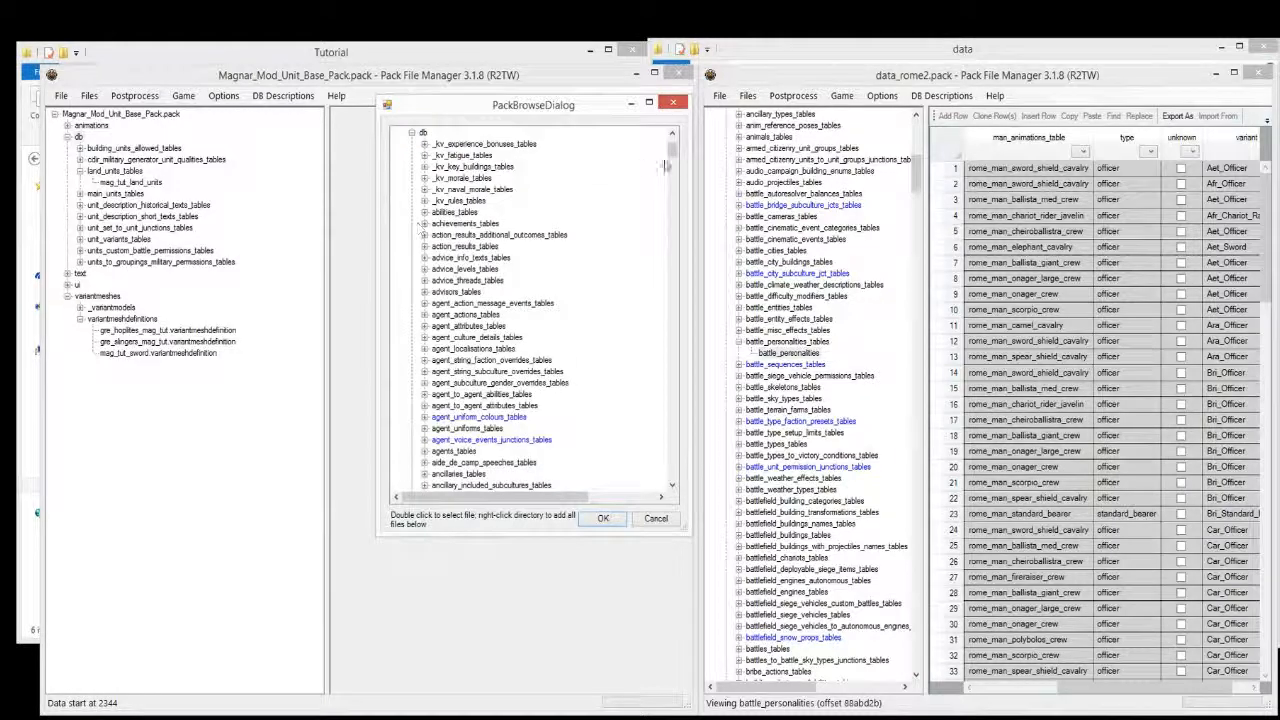
scroll(618, 215, down, 10)
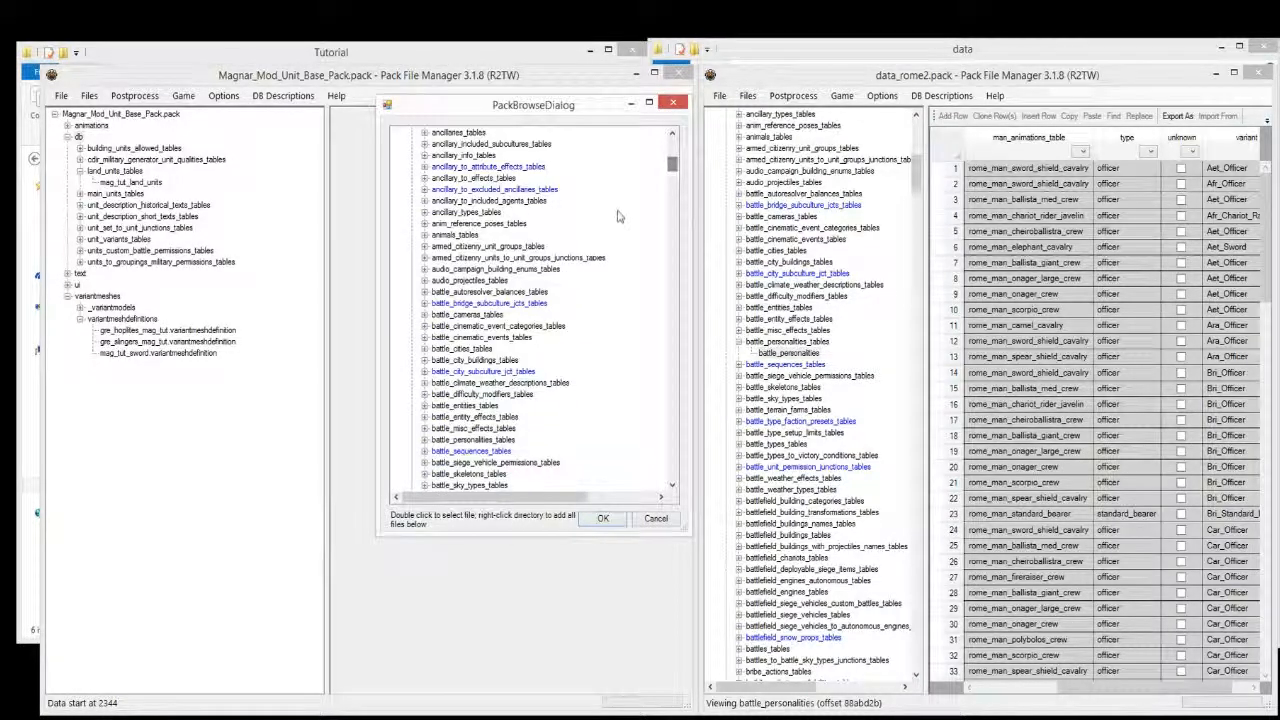
drag(671, 168, 678, 155)
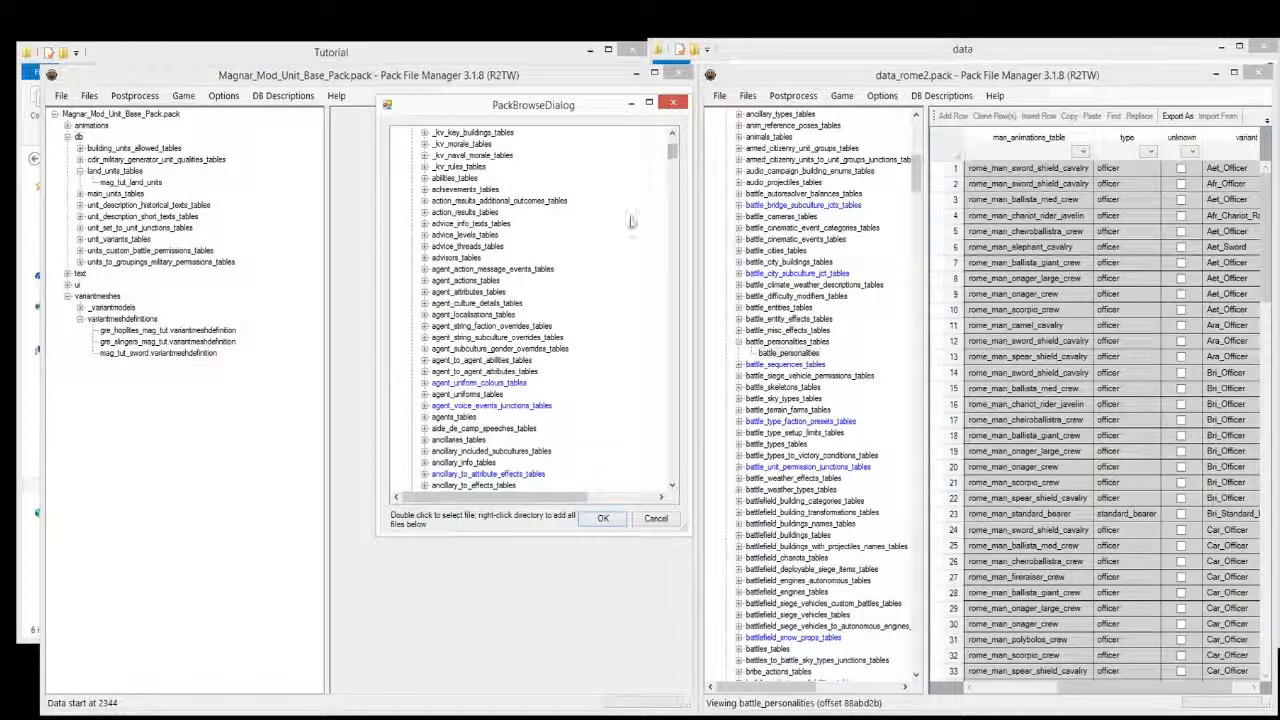
scroll(631, 220, down, 7)
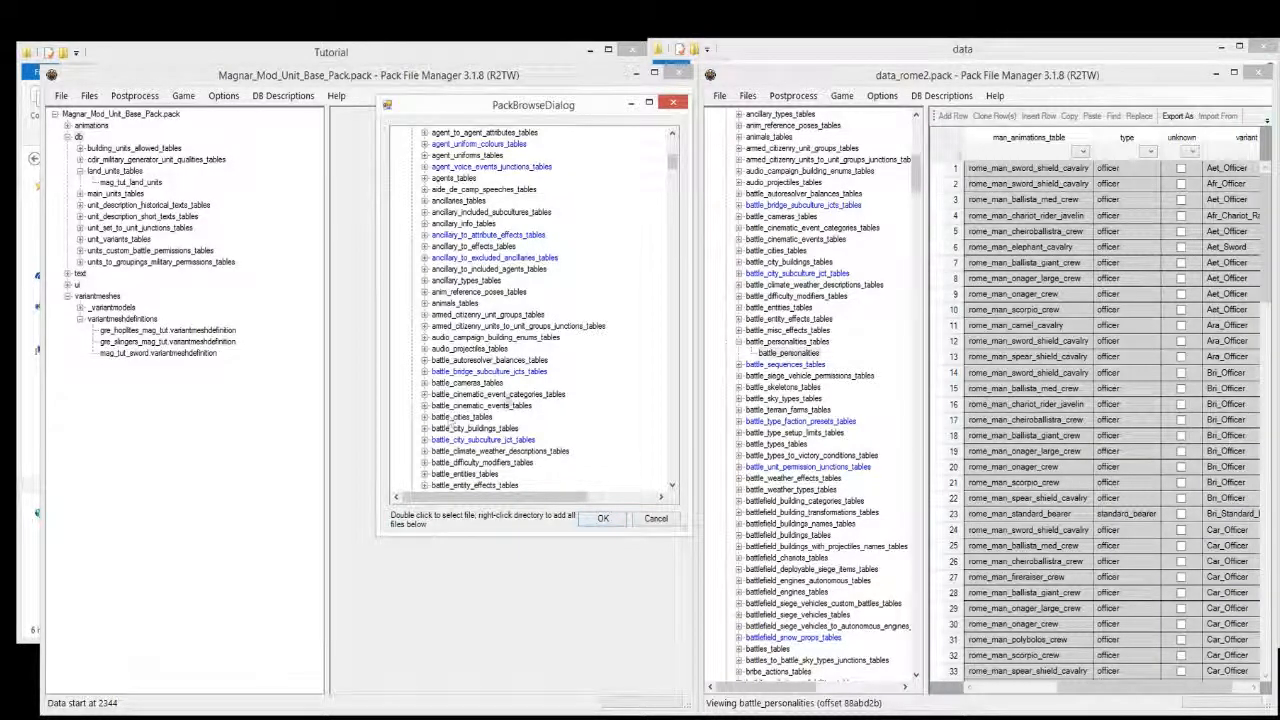
scroll(440, 400, down, 7)
scroll(484, 198, down, 2)
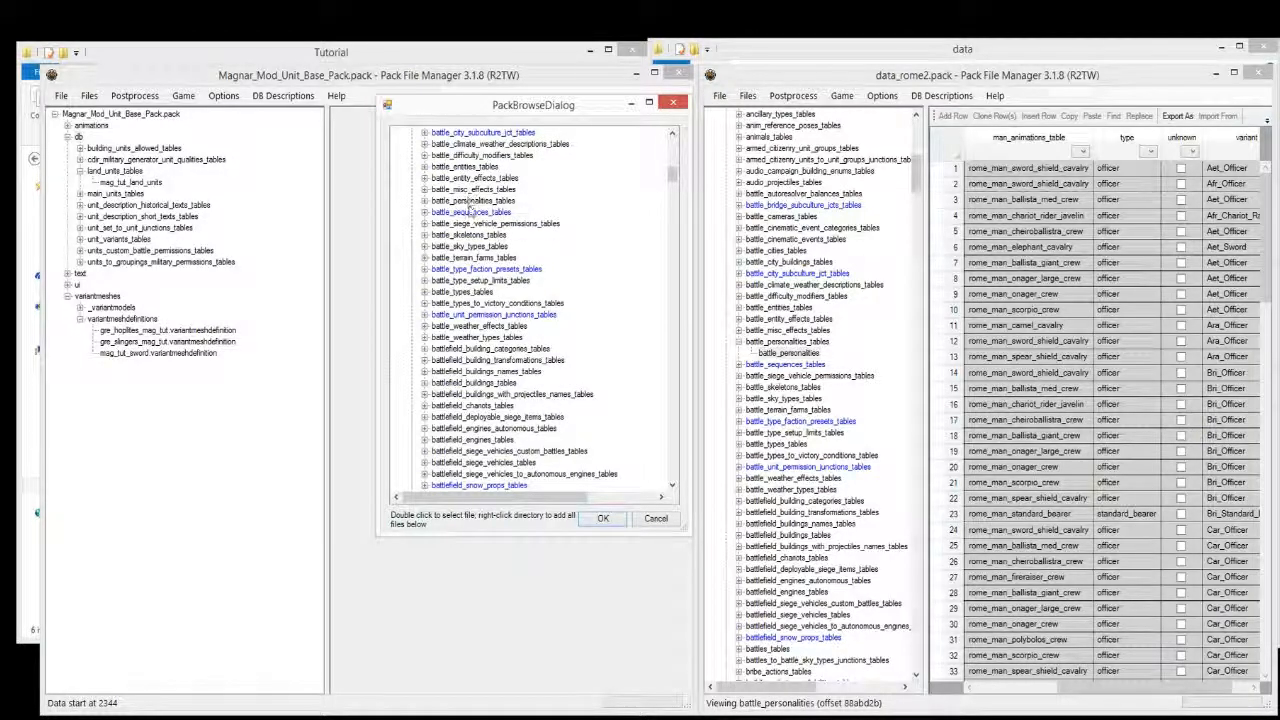
right_click(467, 203)
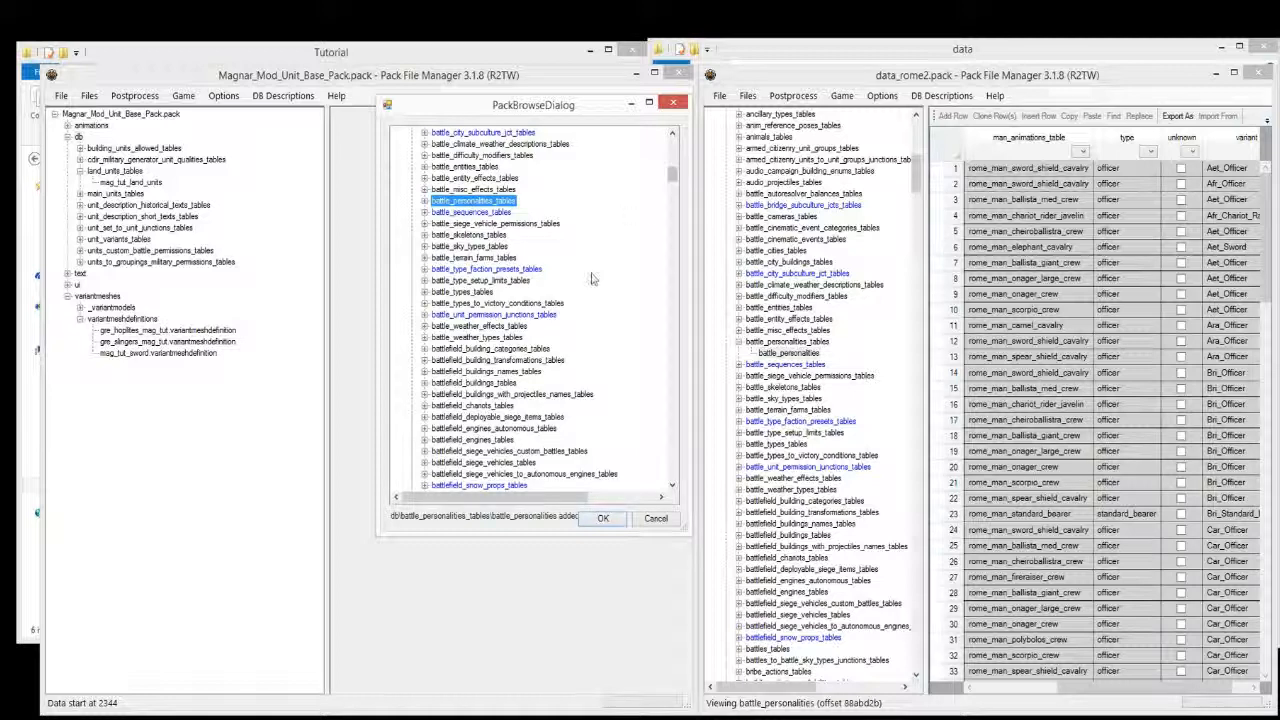
Find land_units_officers_tables in the db folder of data_rome2.pack and add it to the import selection.
scroll(591, 279, down, 12)
scroll(593, 279, down, 12)
scroll(593, 280, down, 12)
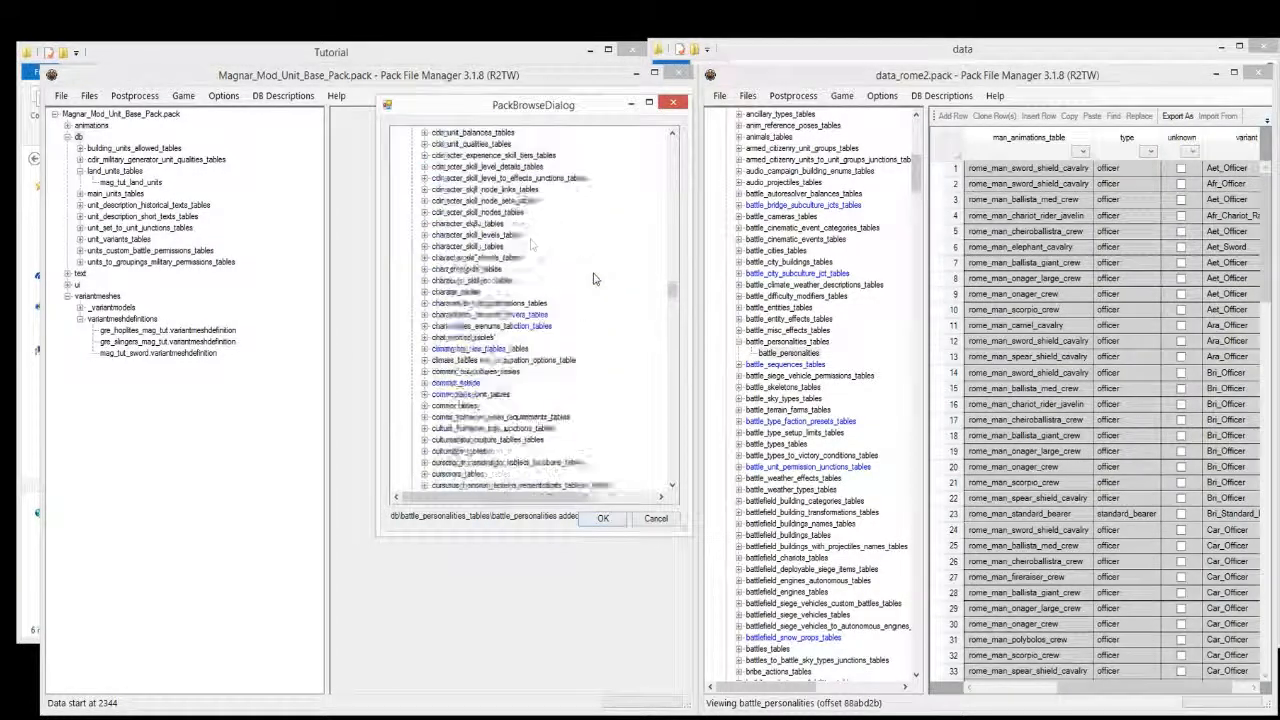
scroll(593, 279, down, 8)
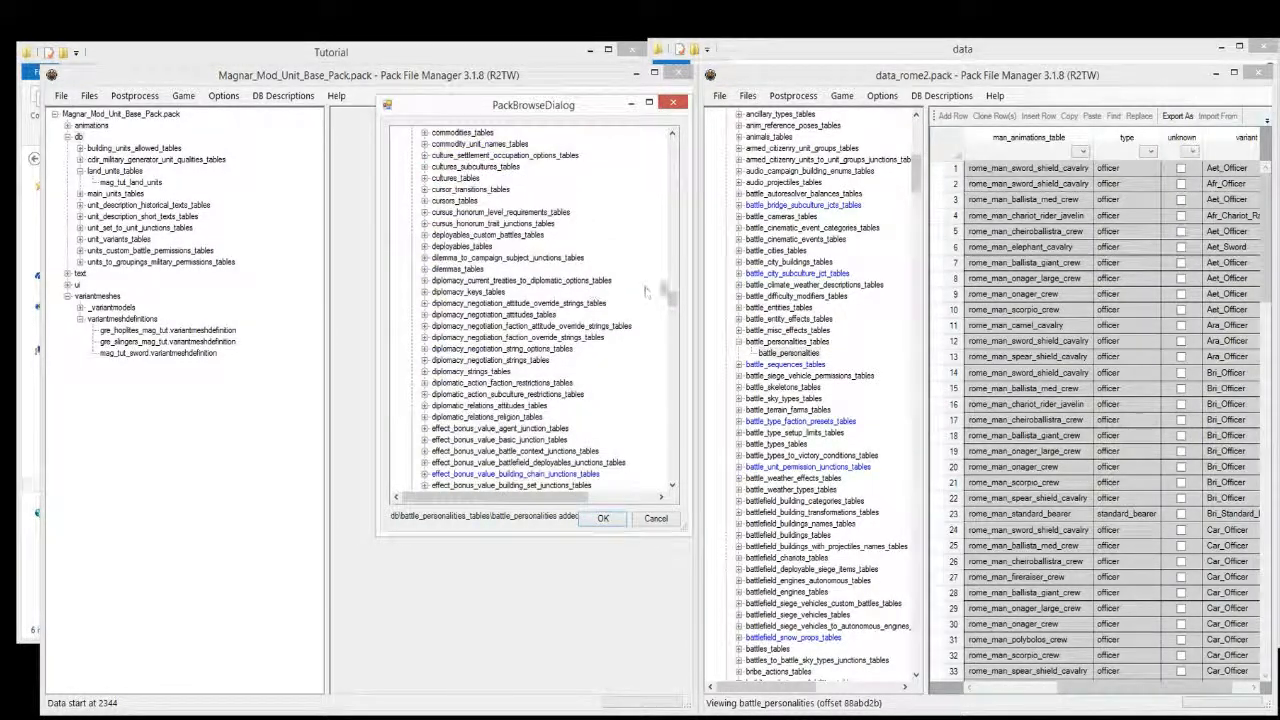
scroll(676, 305, down, 6)
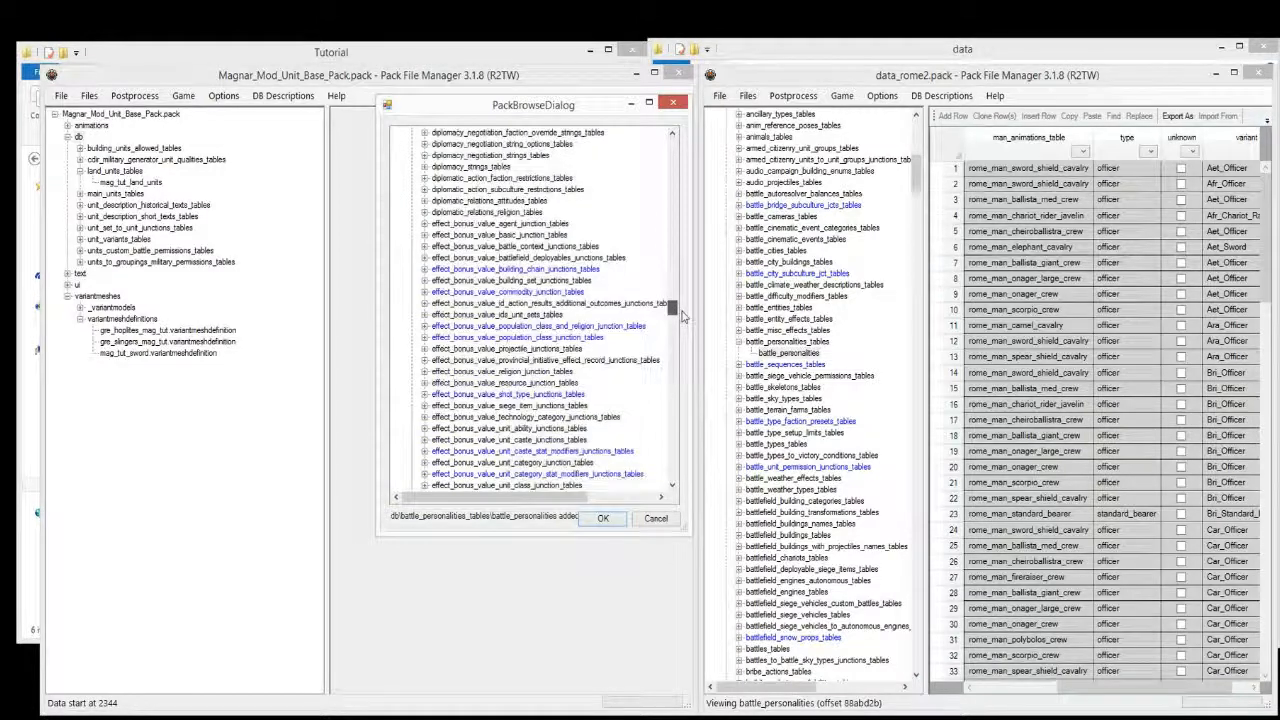
scroll(628, 372, down, 10)
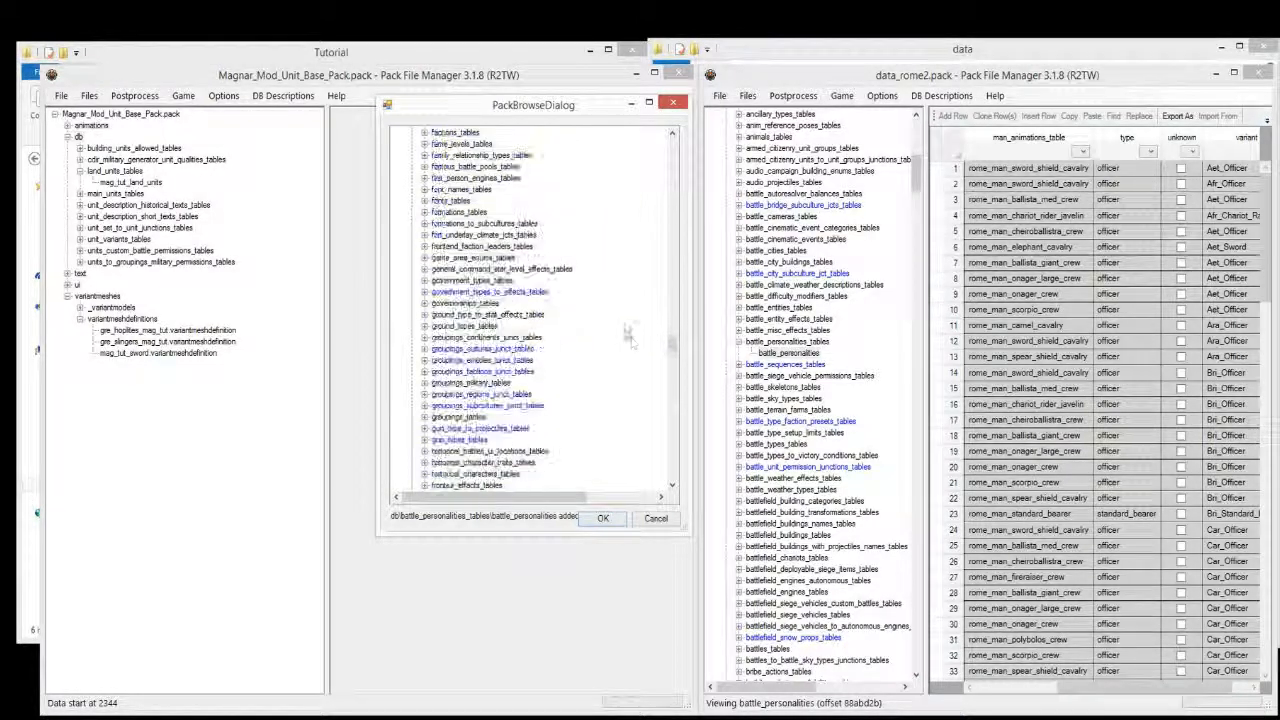
scroll(607, 325, down, 12)
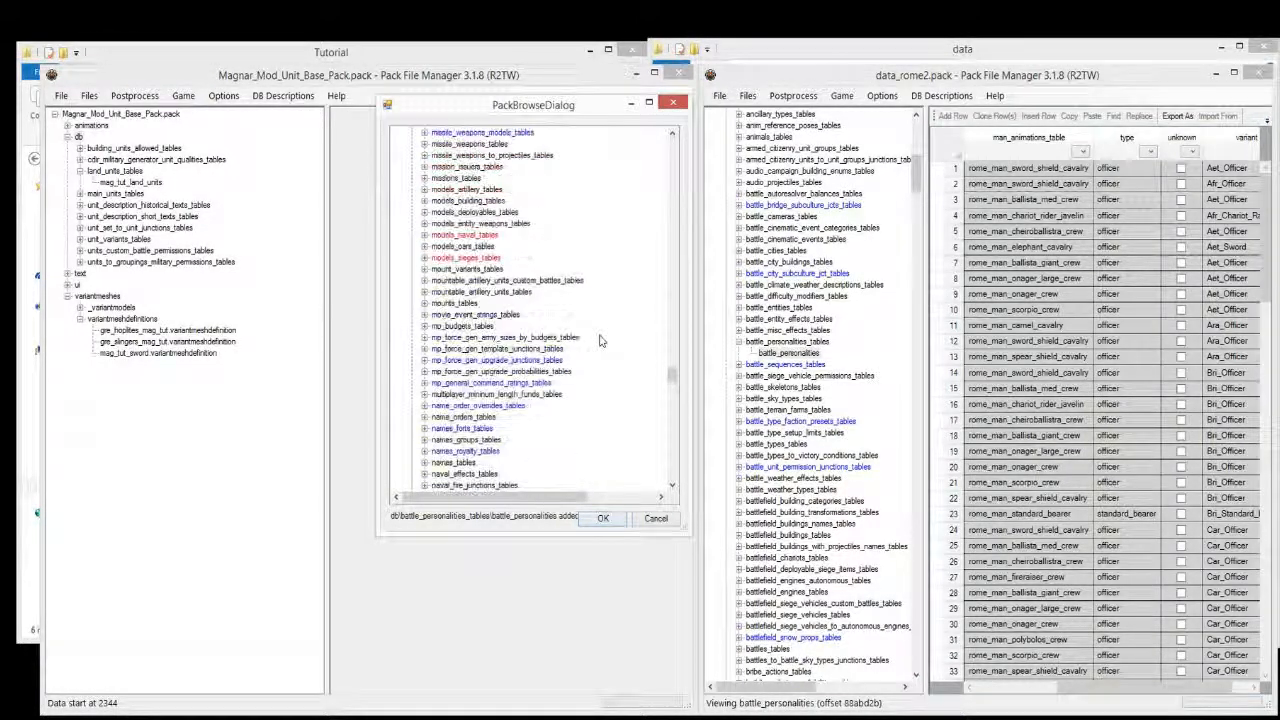
scroll(601, 341, up, 4)
scroll(601, 341, down, 3)
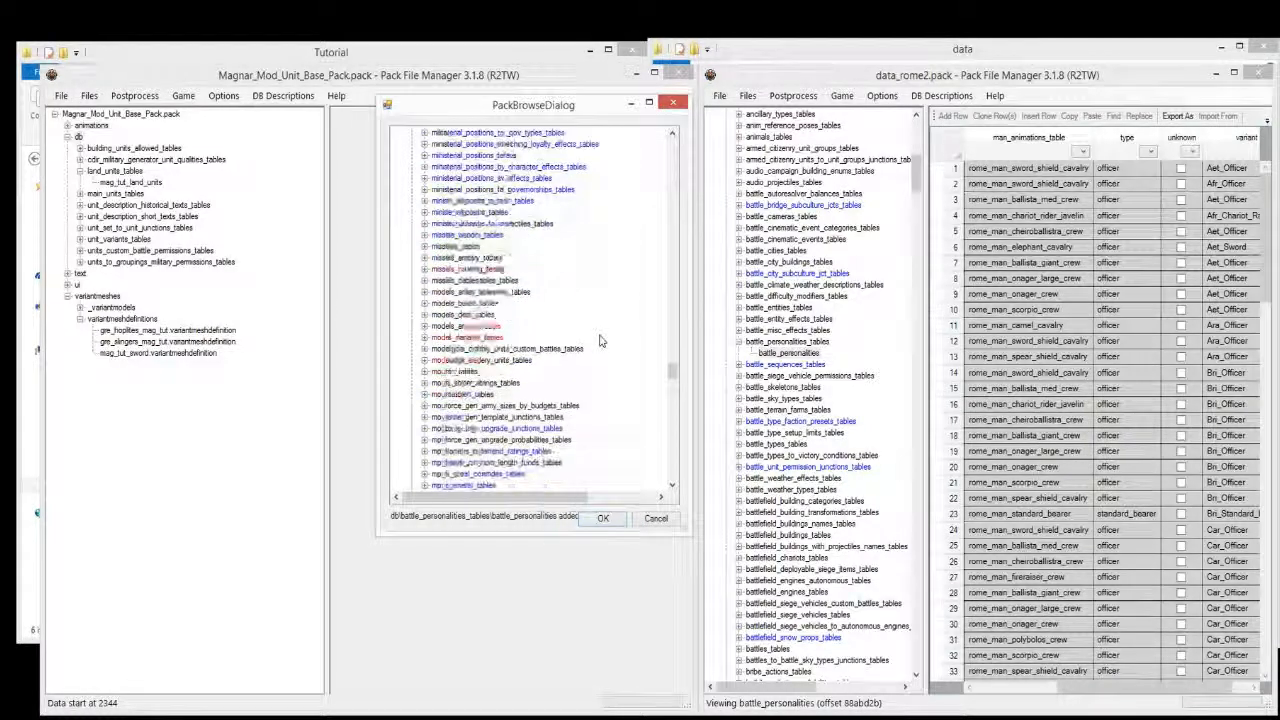
scroll(522, 445, down, 2)
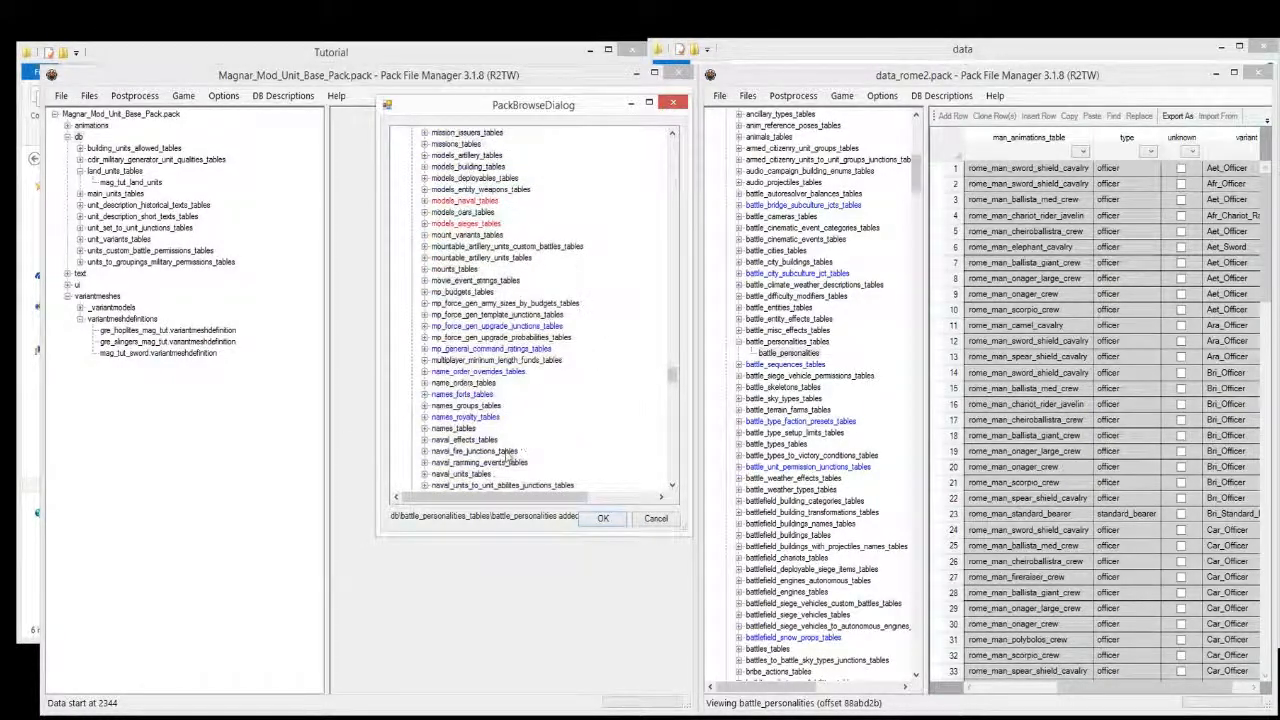
scroll(500, 481, down, 1)
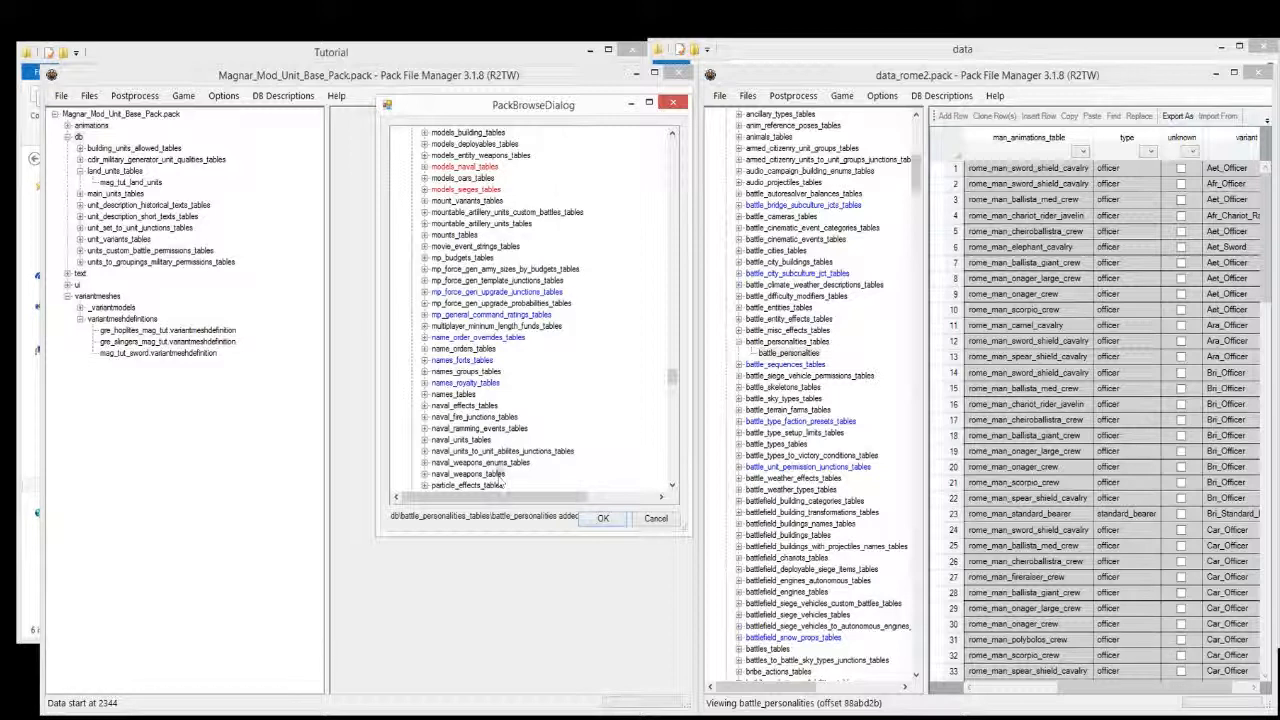
scroll(538, 395, up, 5)
scroll(538, 395, up, 20)
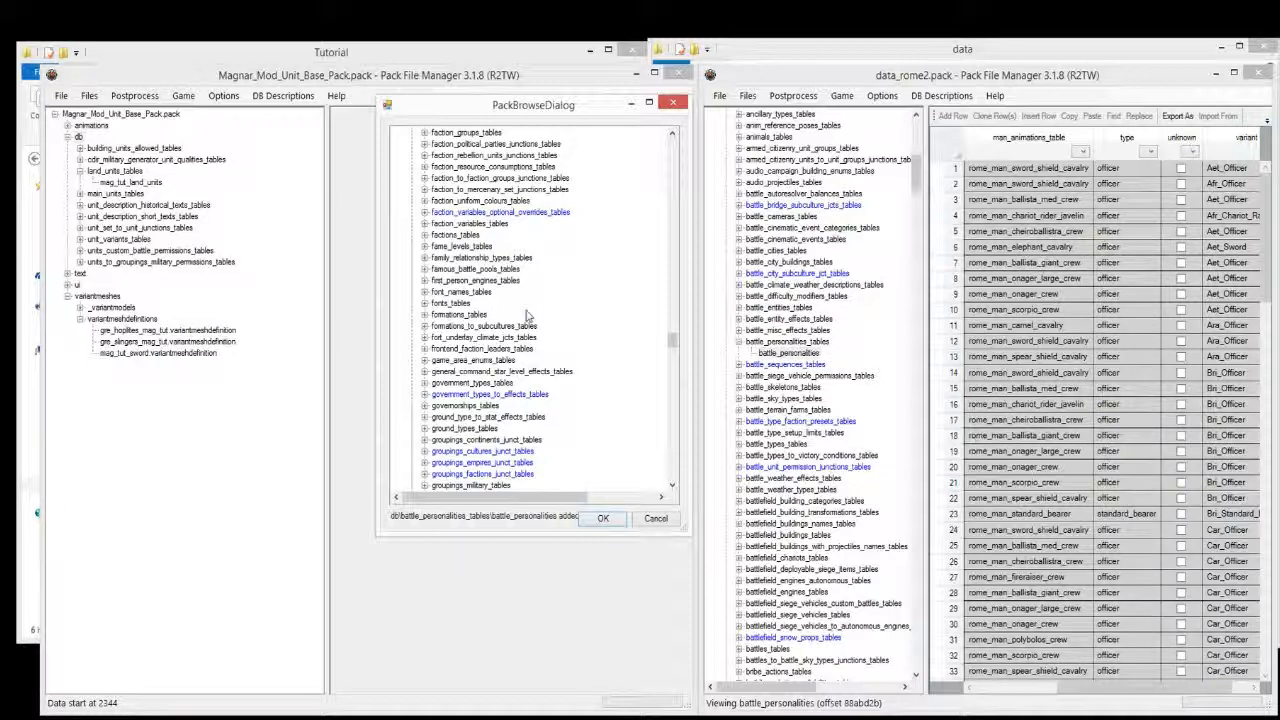
scroll(527, 316, up, 2)
scroll(588, 250, down, 5)
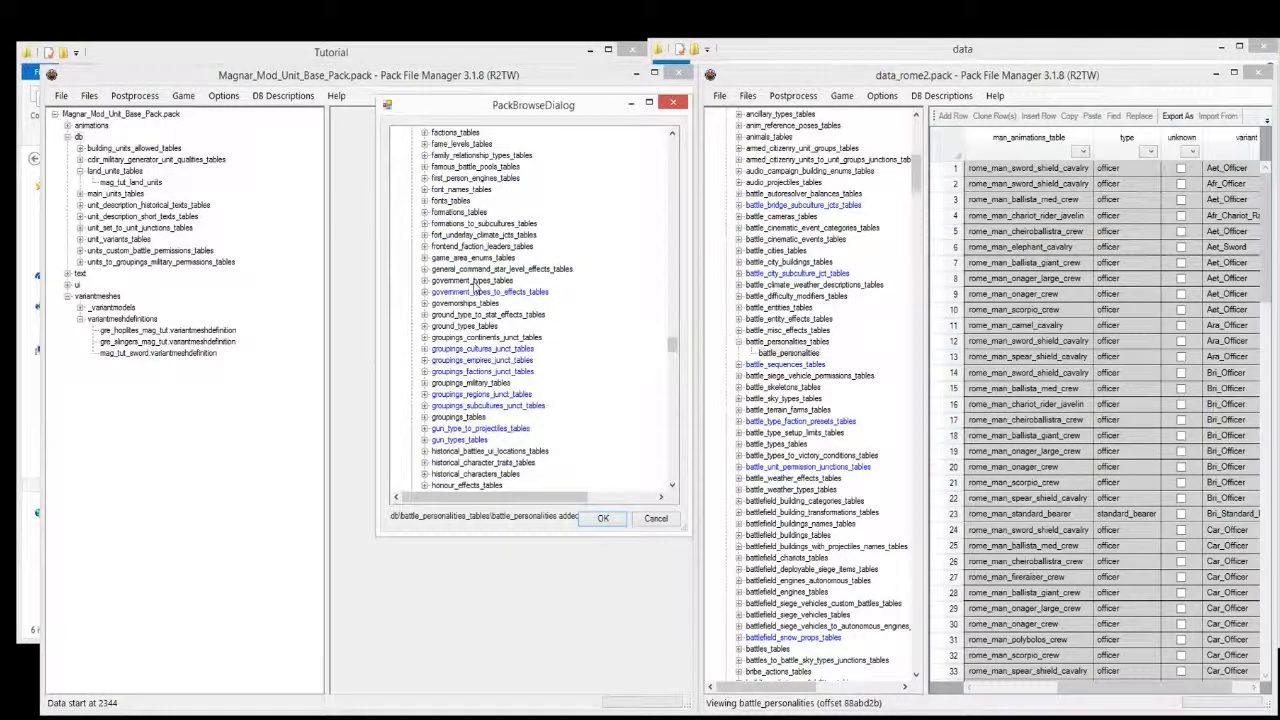
scroll(470, 300, down, 6)
click(471, 339)
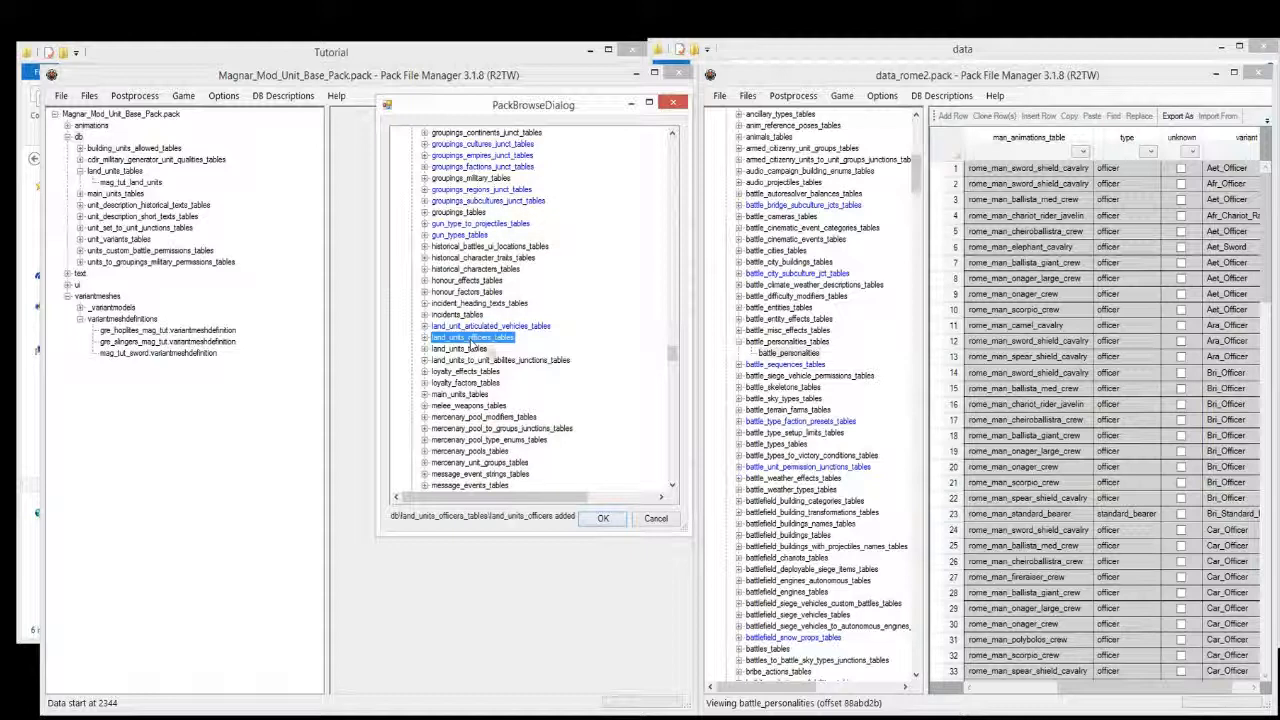
Import the selected tables into the mod's db folder and save the mod pack.
click(598, 519)
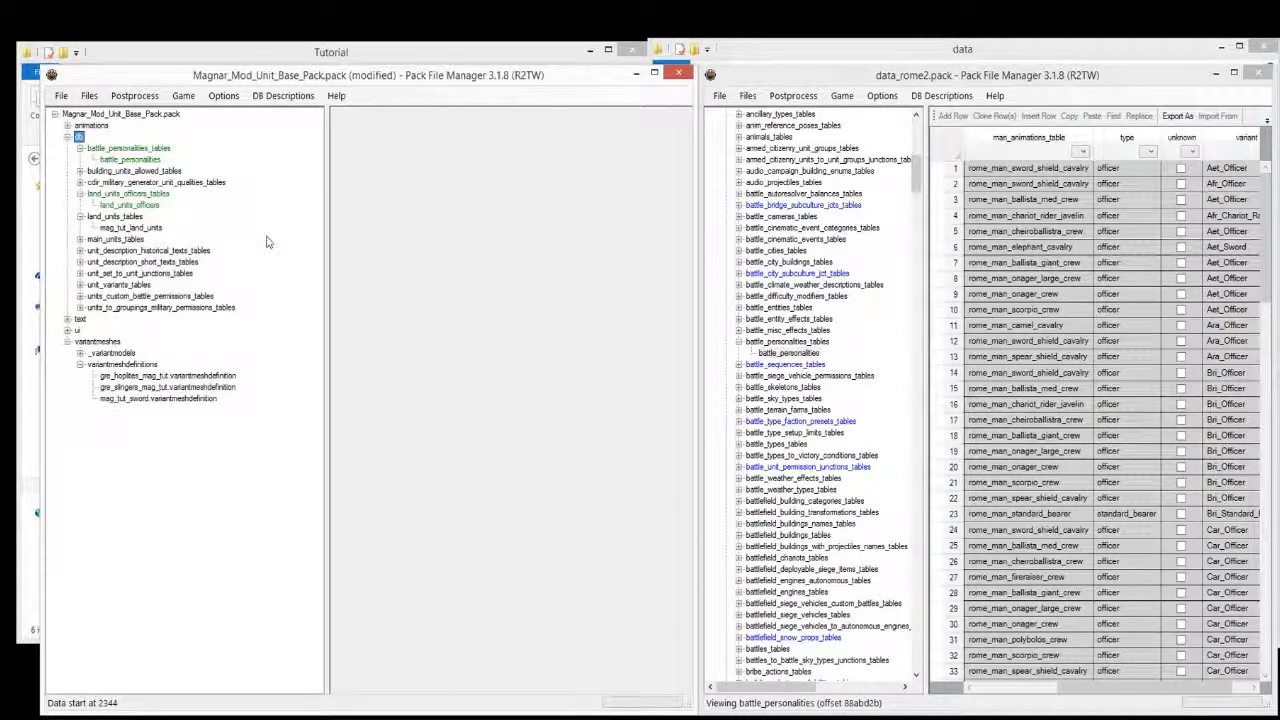
click(61, 95)
click(115, 181)
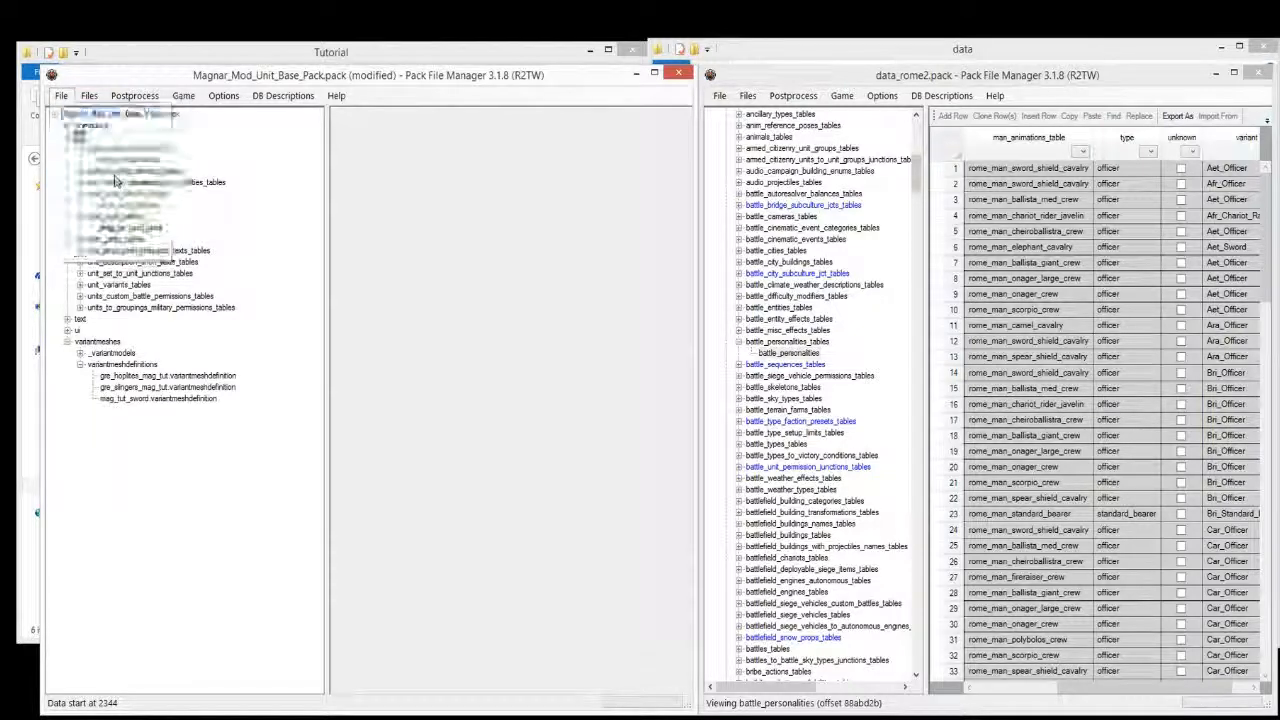
Rename the imported battle_personalities table as mag_tut_battle_personalities.
click(128, 159)
right_click(140, 160)
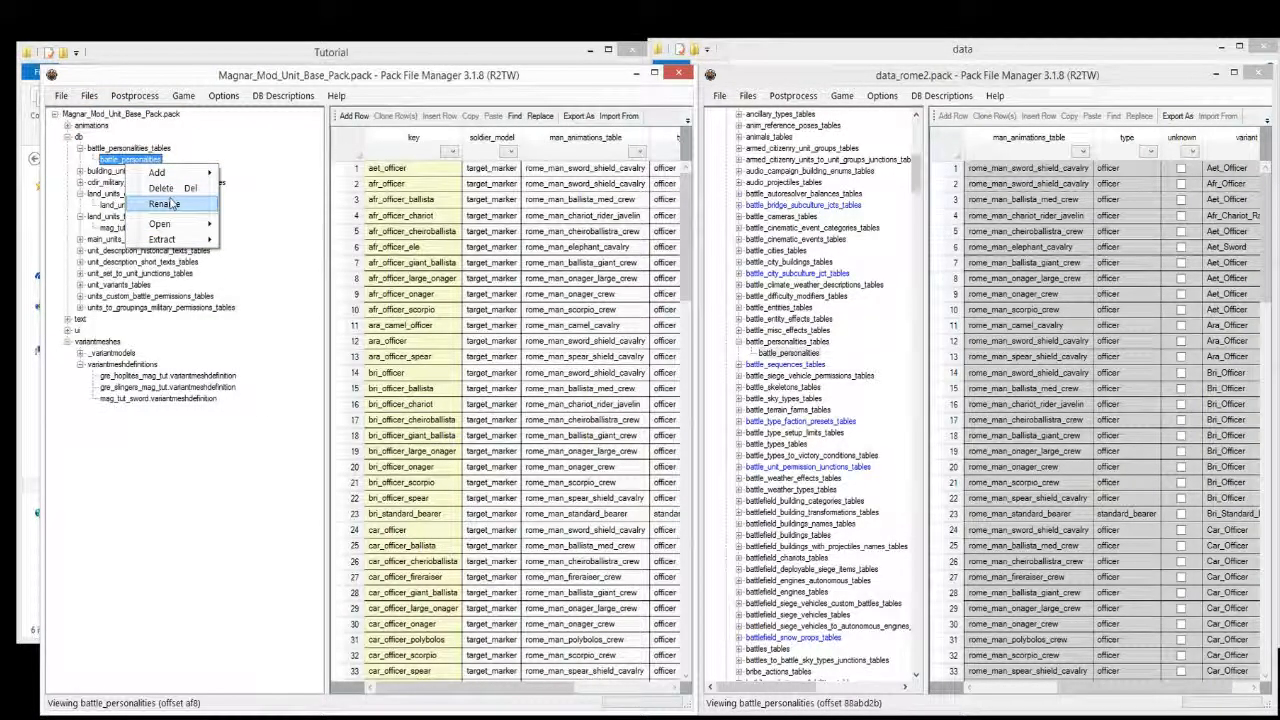
click(165, 204)
key(Home)
text(mag_tut)
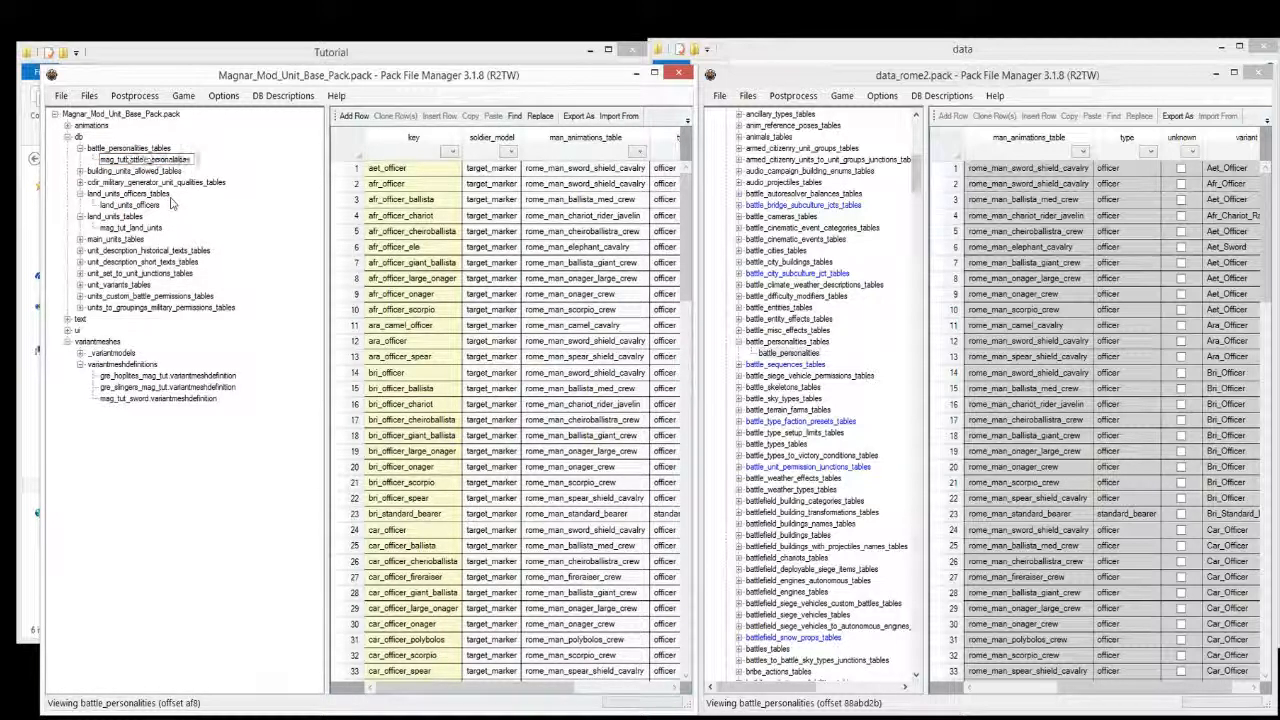
text(_)
key(Return)
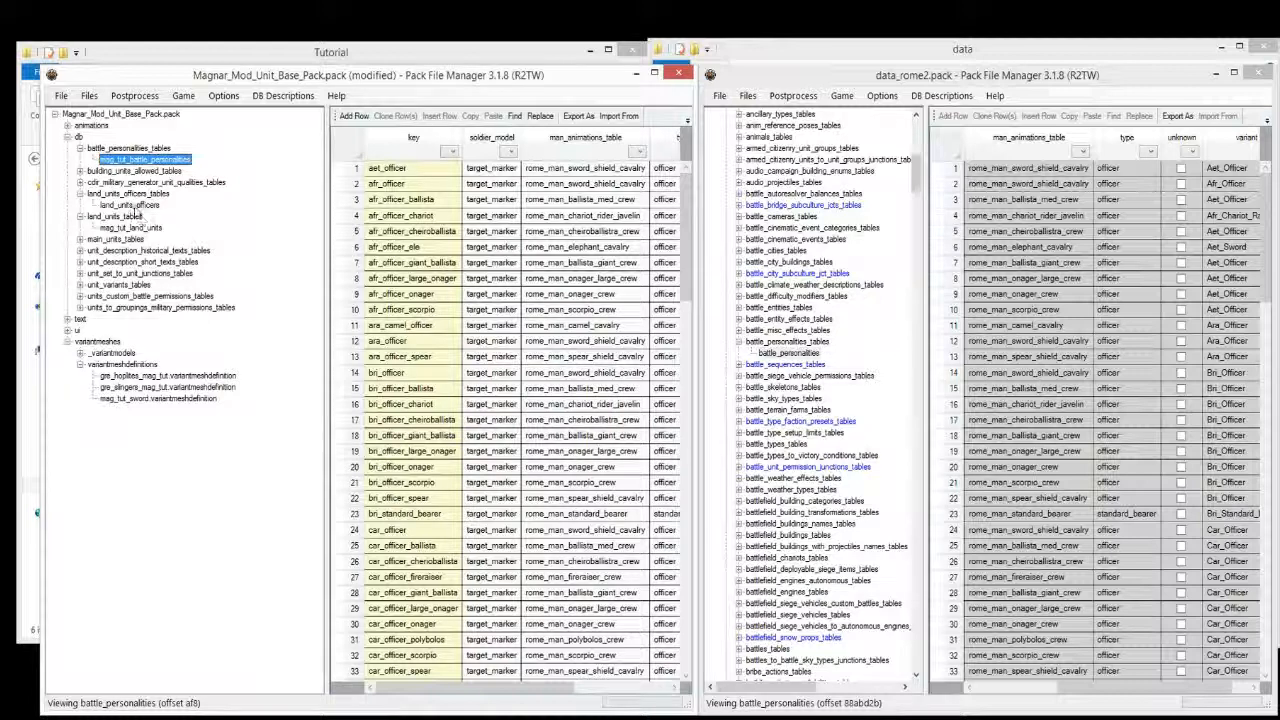
Rename the imported land_units_officers table as mag_tut_land_units_officers and save the mod pack.
click(130, 204)
right_click(150, 206)
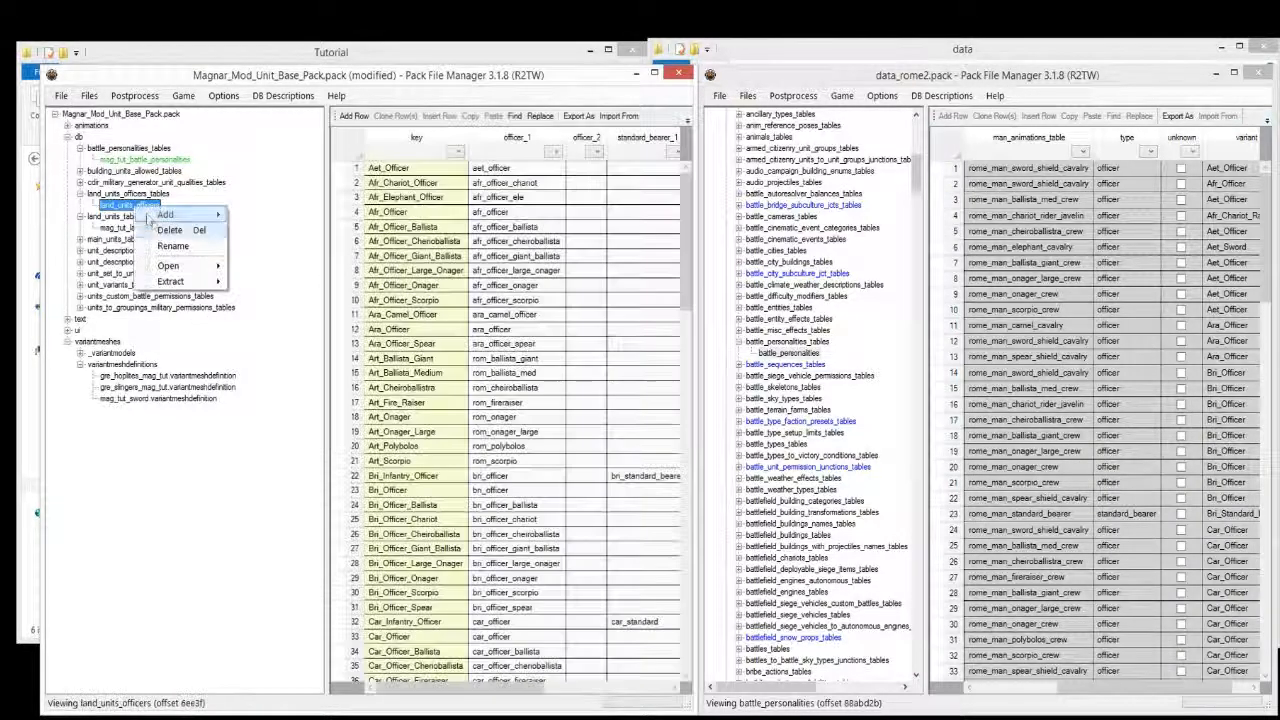
click(172, 246)
key(Home)
text(mag_tut_)
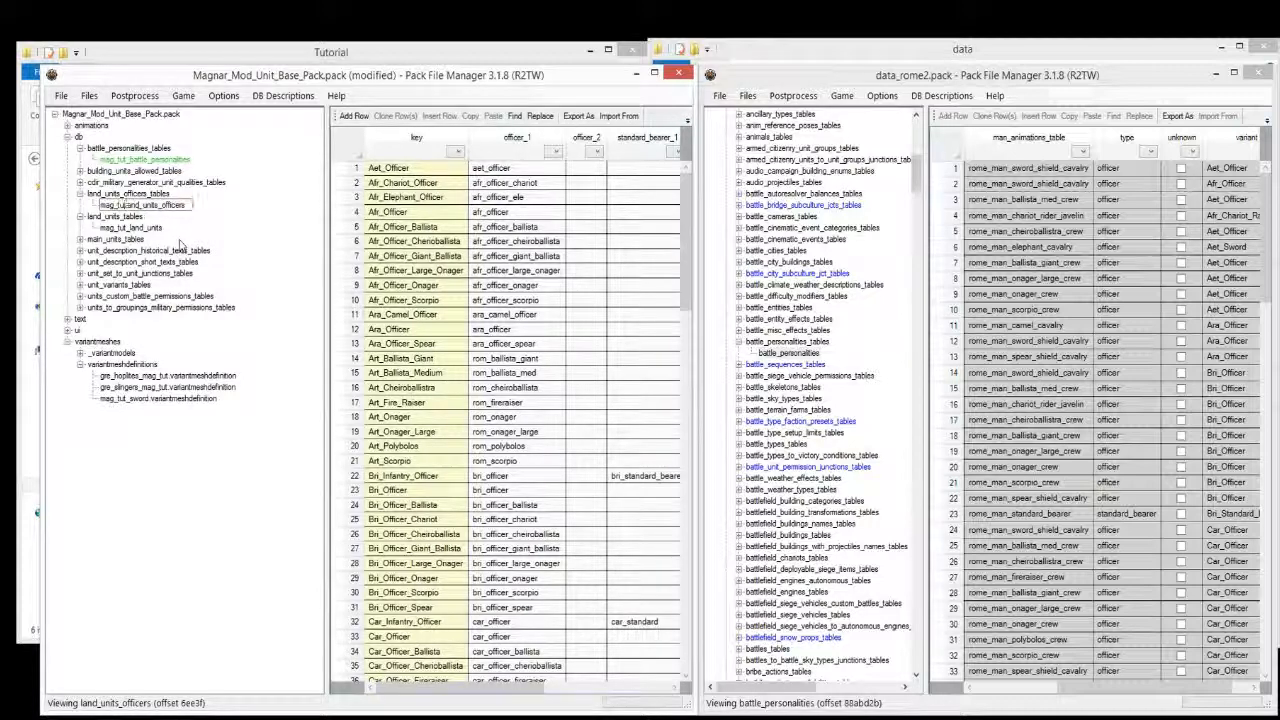
key(Return)
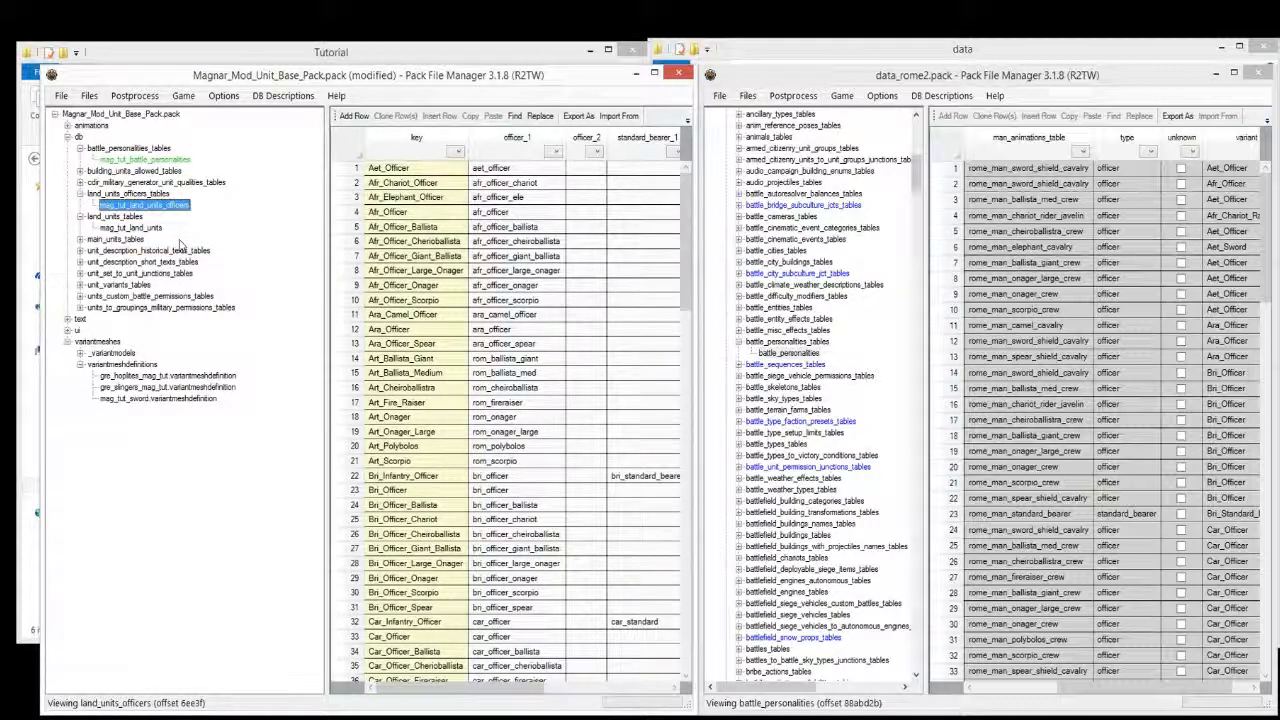
key(ctrl+s)
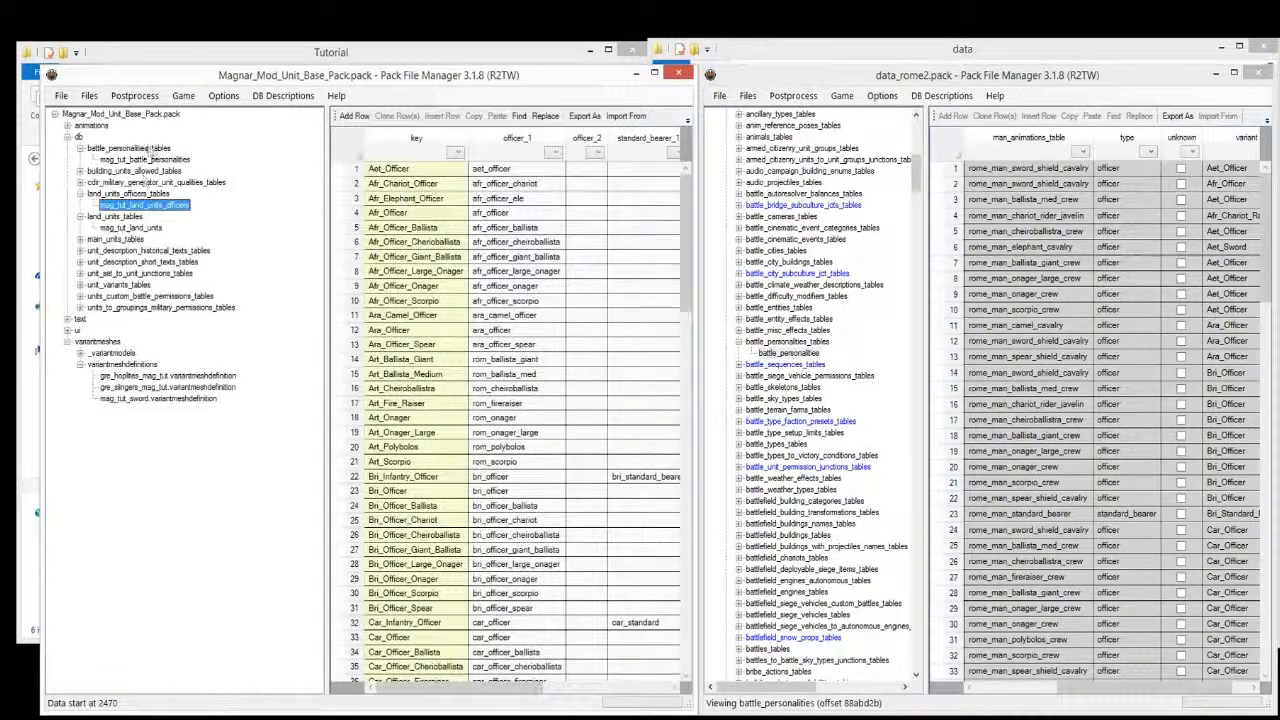
Open mag_tut_battle_personalities, enlarge its table view to show all columns, and examine the animation, soldier model and variant entries.
click(148, 160)
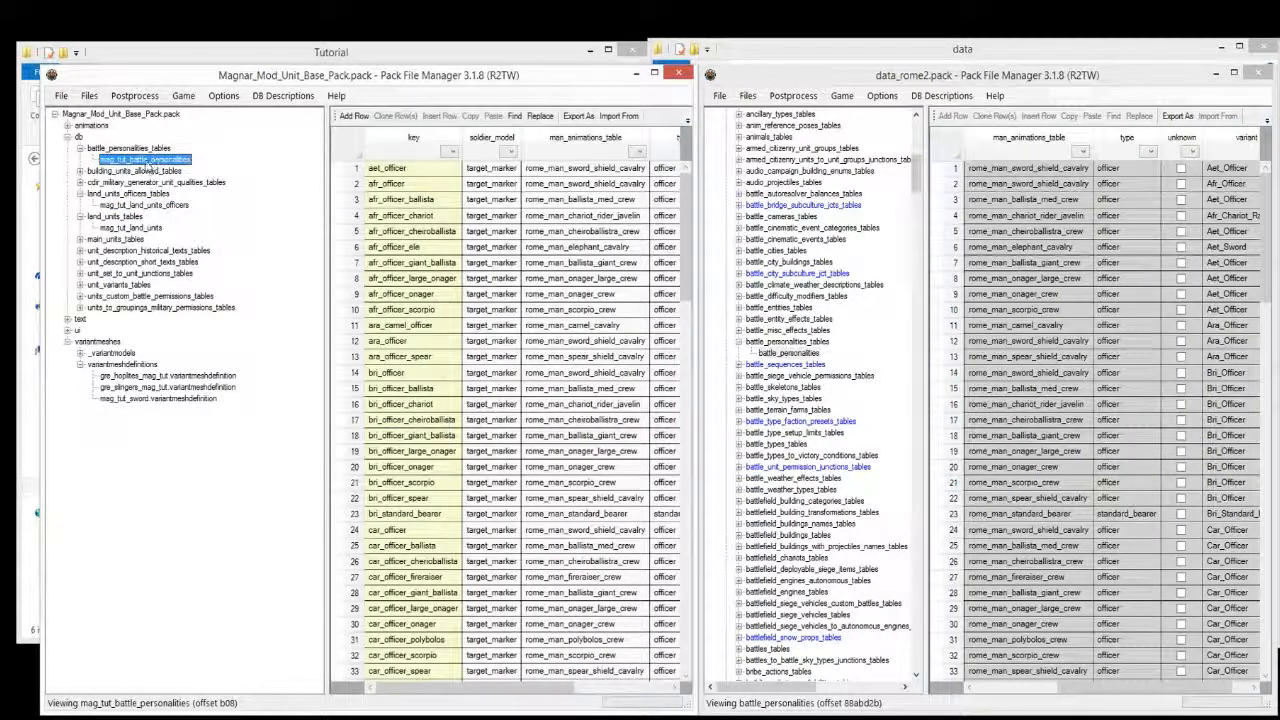
drag(696, 190, 991, 190)
drag(452, 240, 230, 294)
click(642, 201)
click(484, 176)
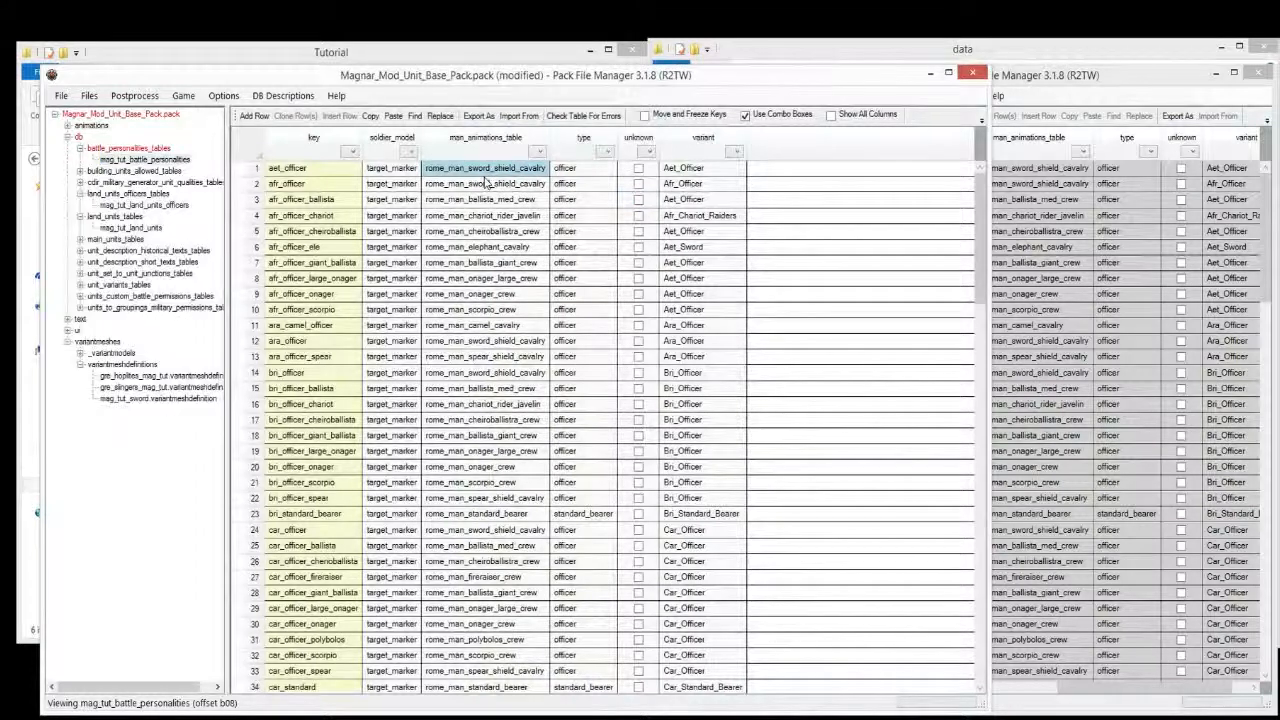
click(389, 176)
click(695, 168)
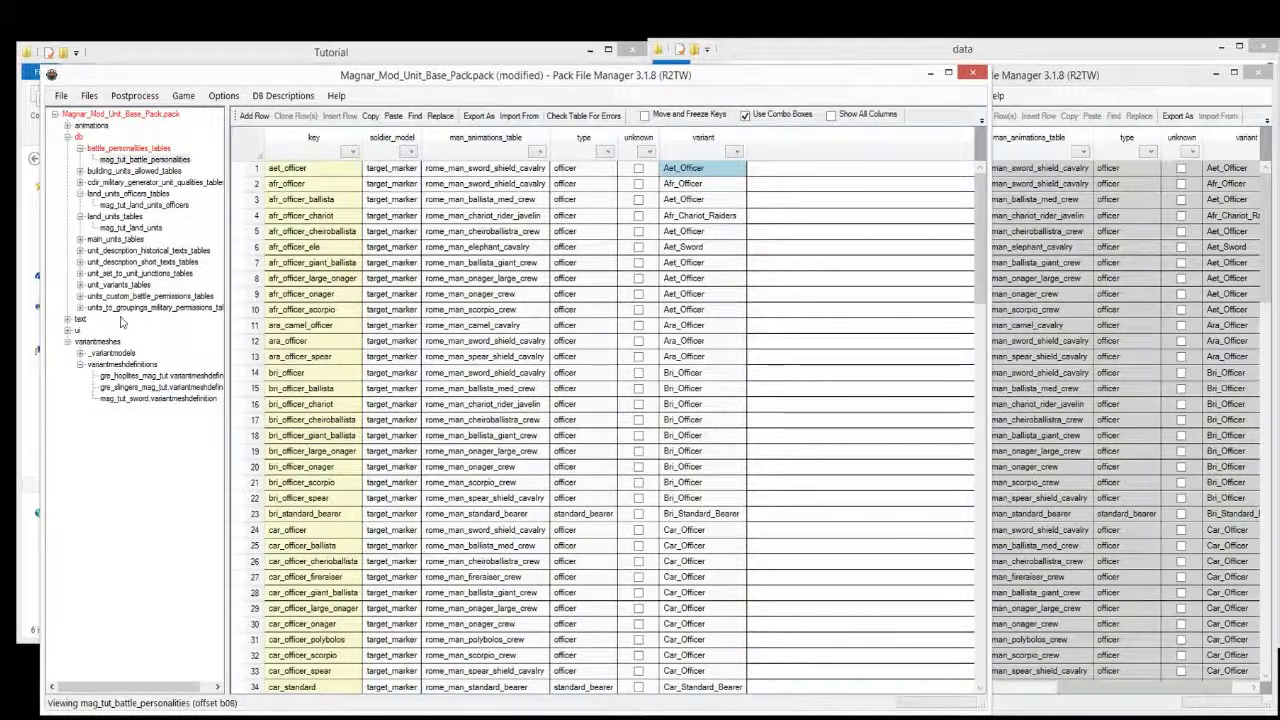
Add the tutorial_officer file from WIP\variantmeshes\variantmeshdefinitions to the mod pack's variantmeshdefinitions folder.
right_click(130, 365)
mouse_move(159, 371)
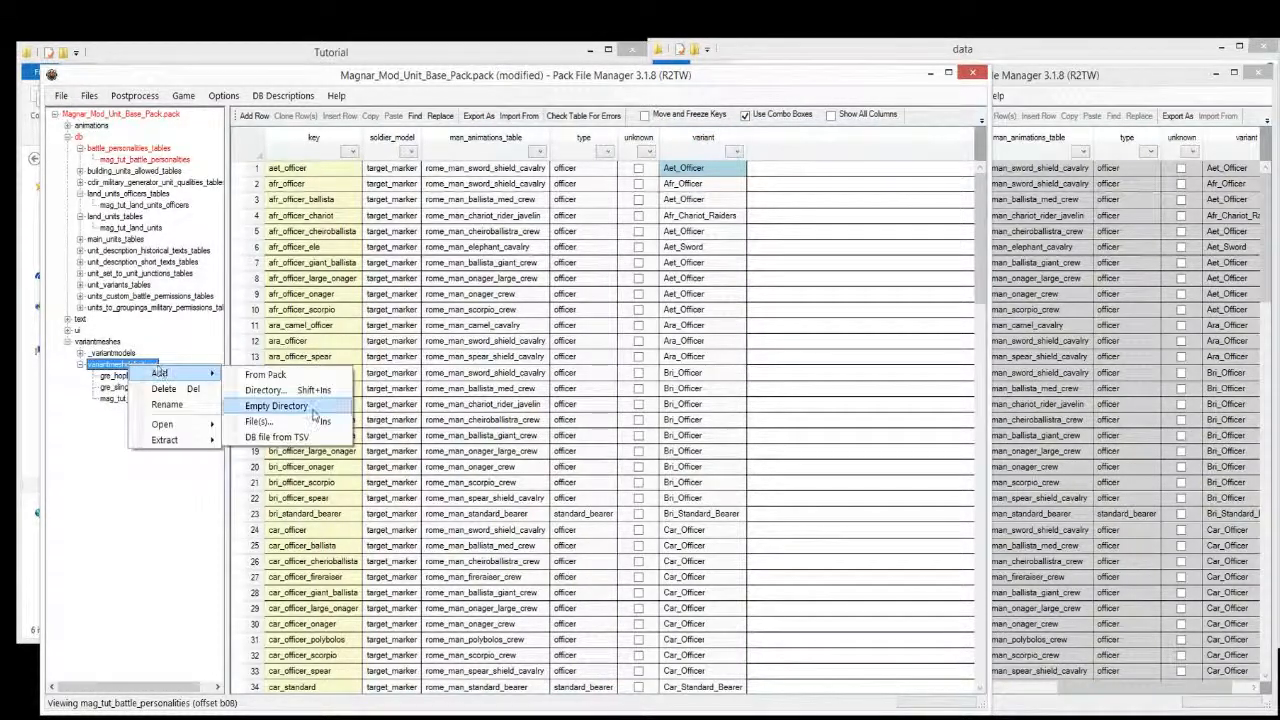
click(300, 423)
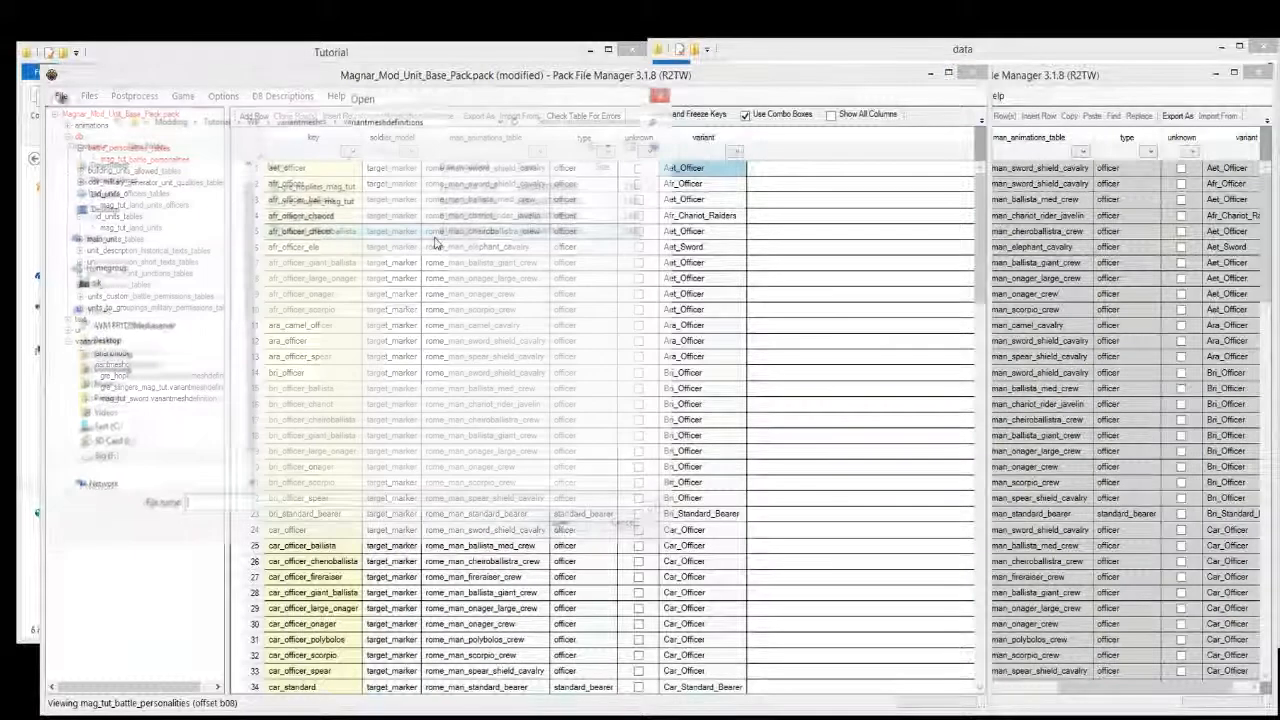
click(311, 234)
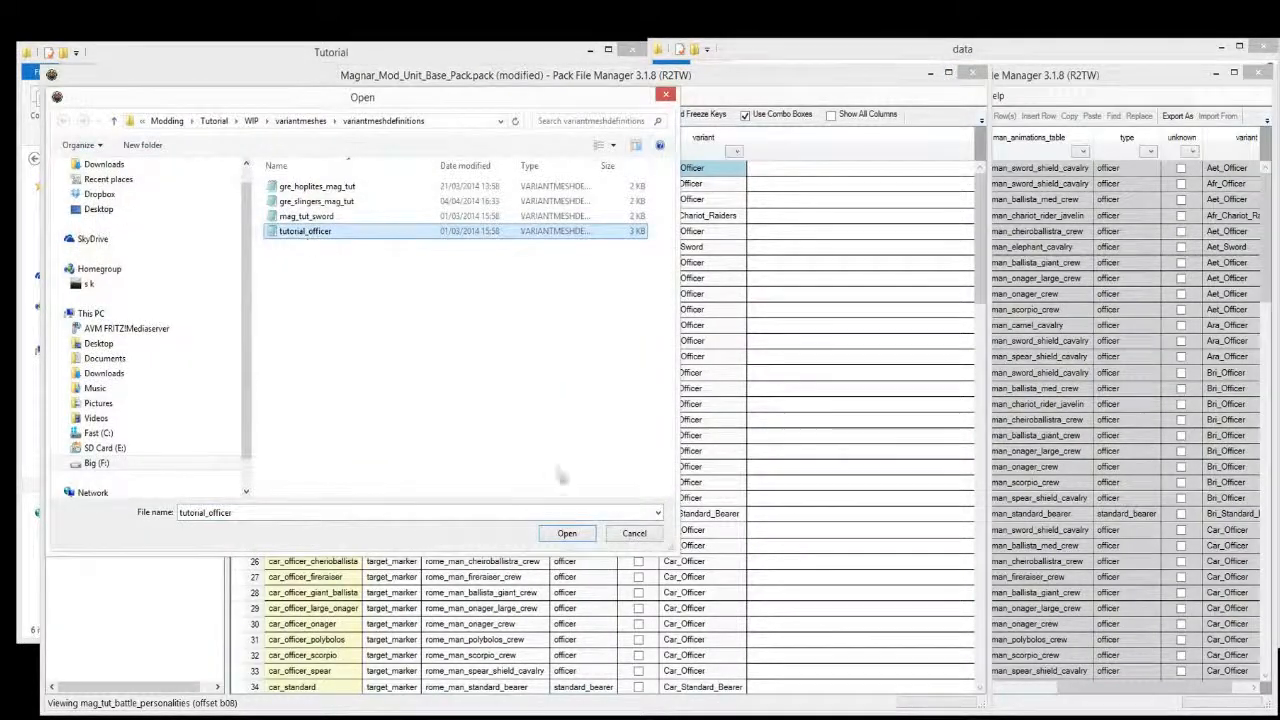
click(560, 535)
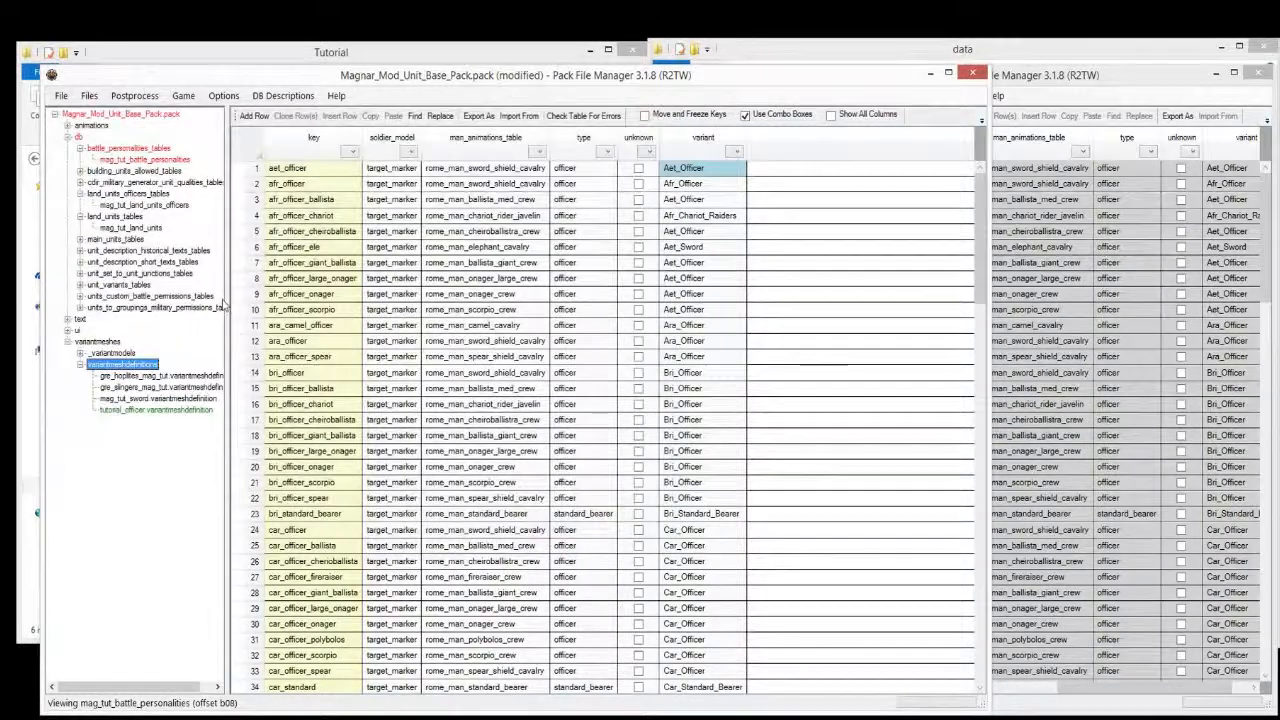
click(724, 199)
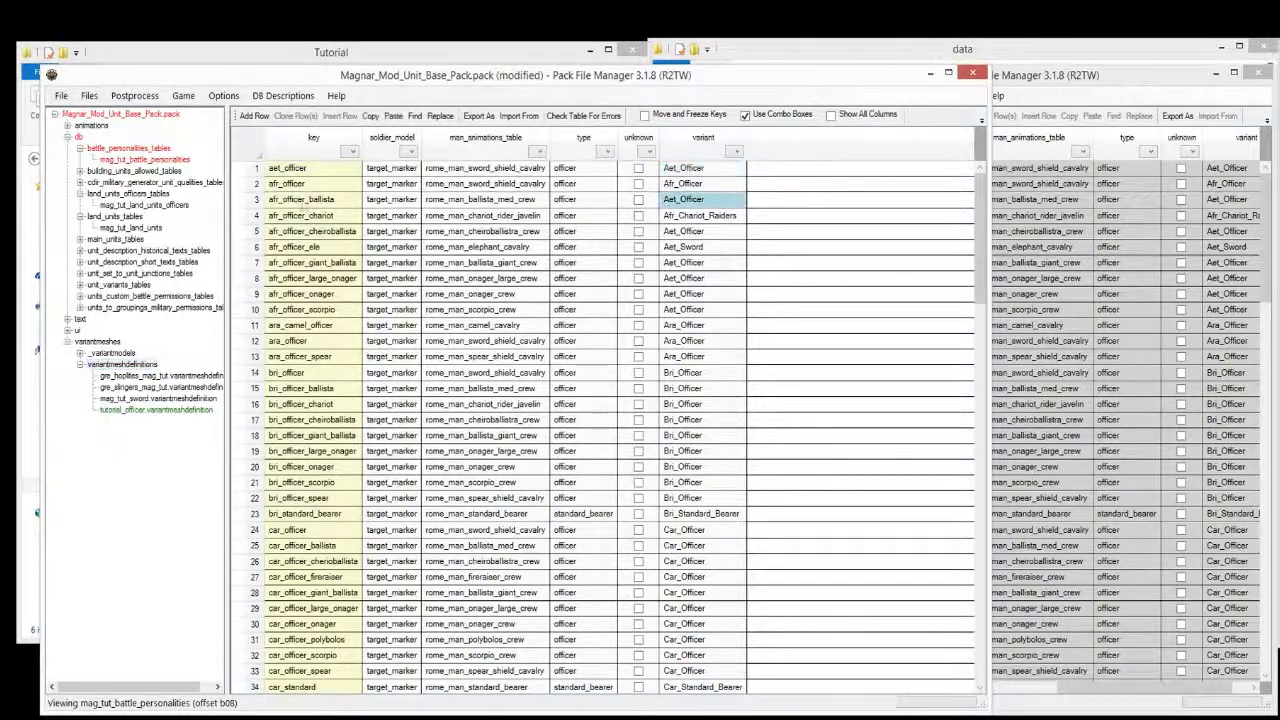
Delete every row except aet_officer from mag_tut_battle_personalities, save the mod pack and reopen the table.
click(246, 186)
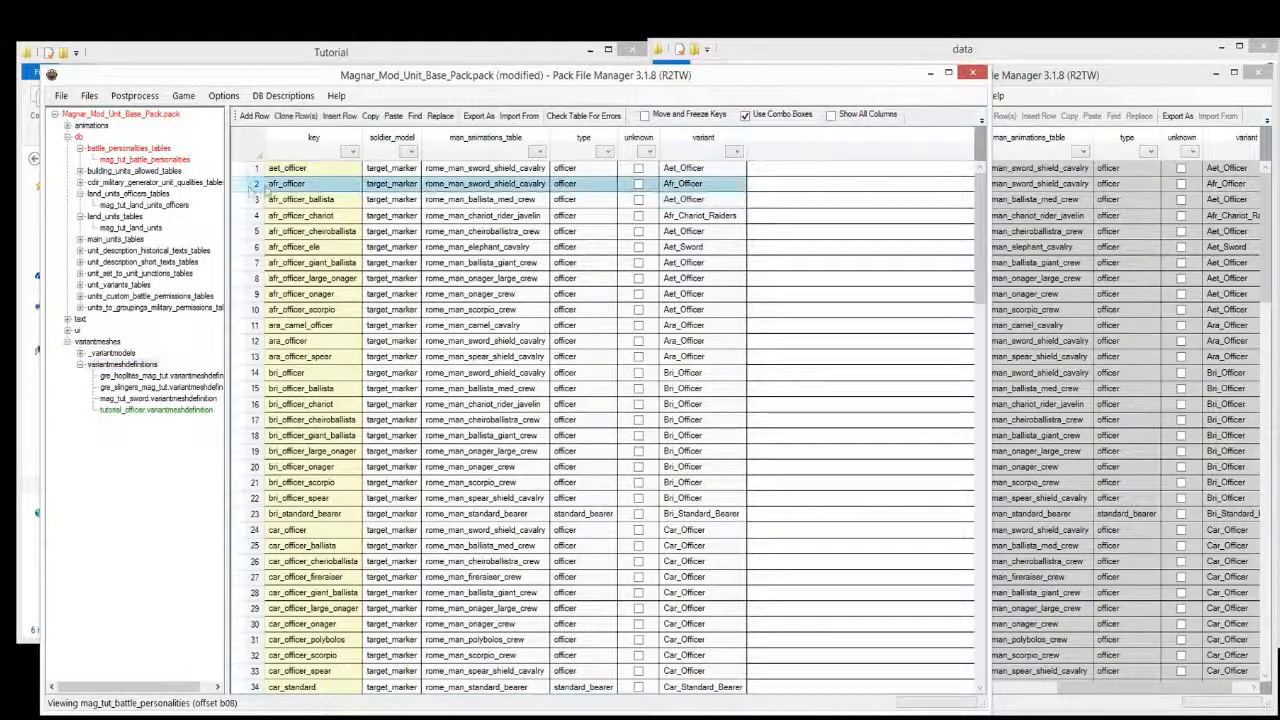
key(ctrl+shift+End)
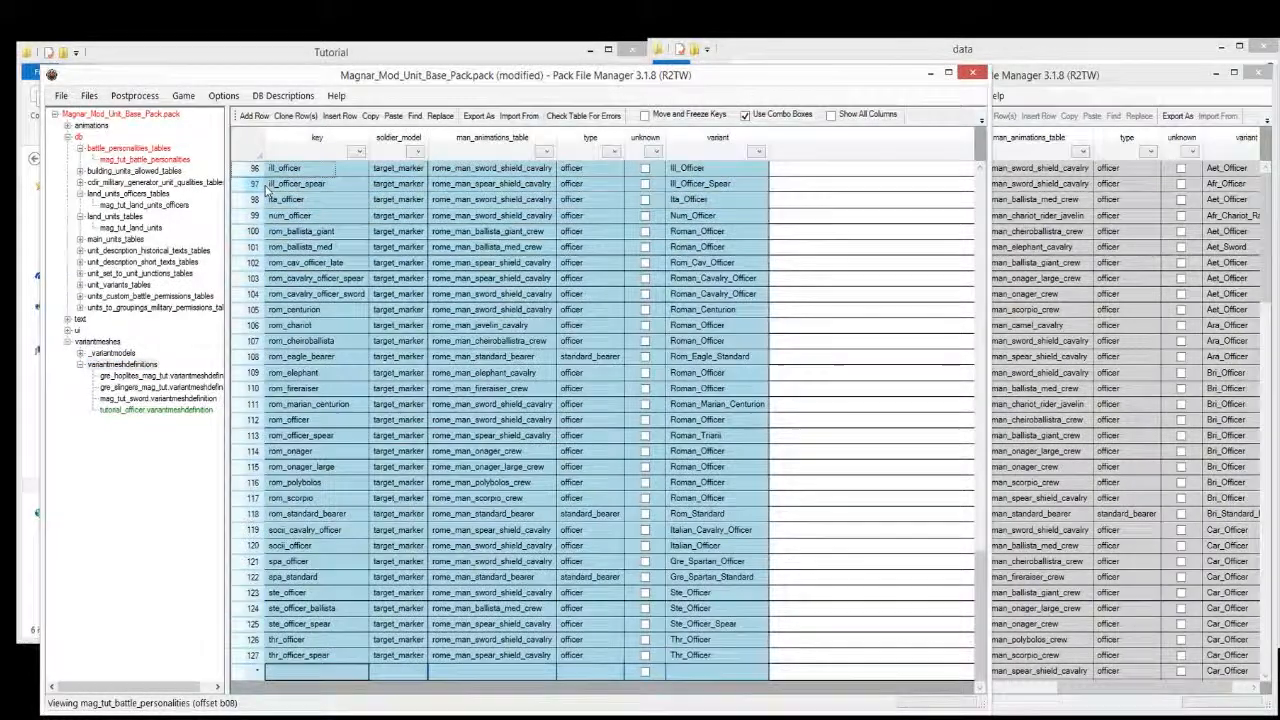
key(Delete)
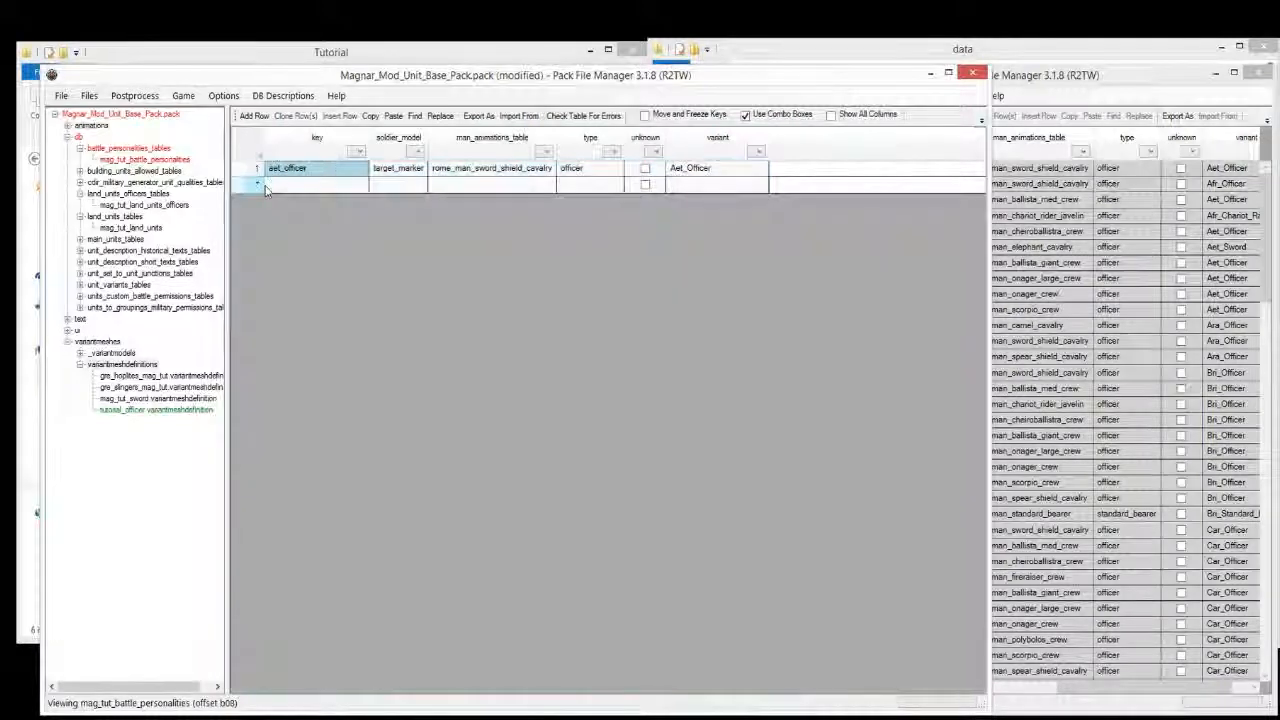
click(130, 182)
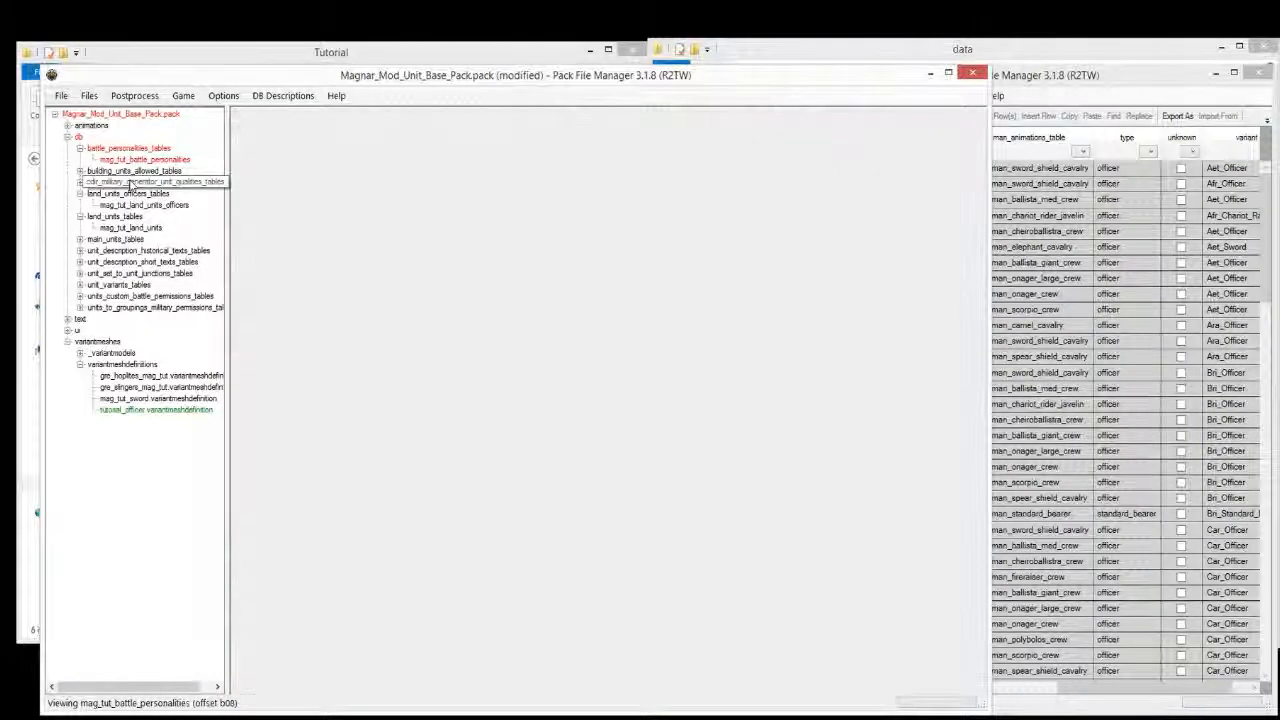
click(150, 160)
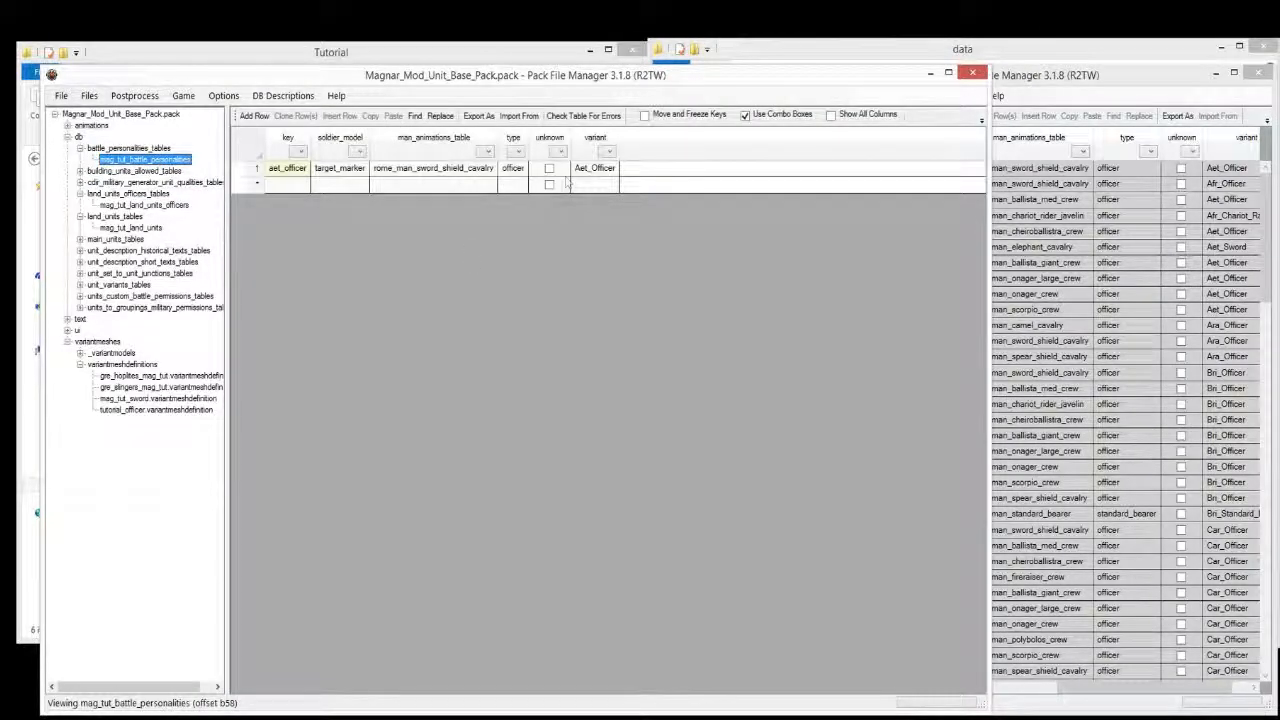
Set the variant of the aet_officer row to Tutorial_Officer, matching the tutorial_officer variant mesh definition.
click(592, 168)
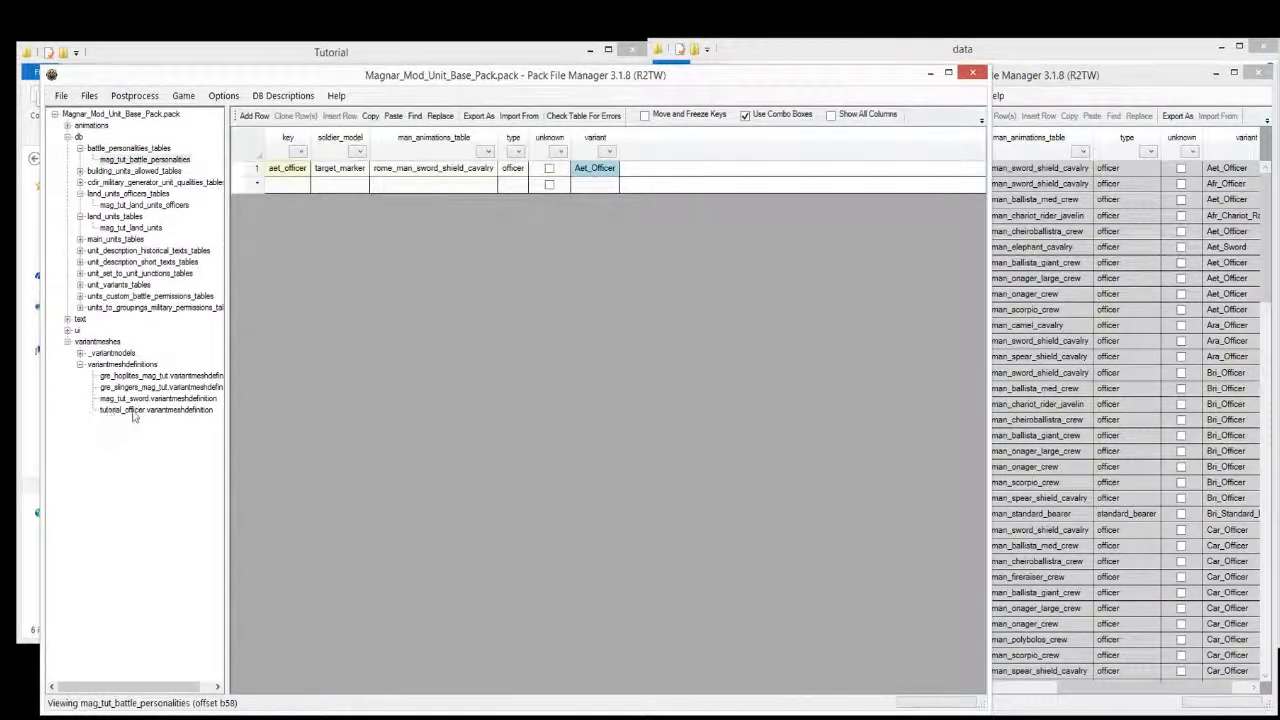
text(Tut)
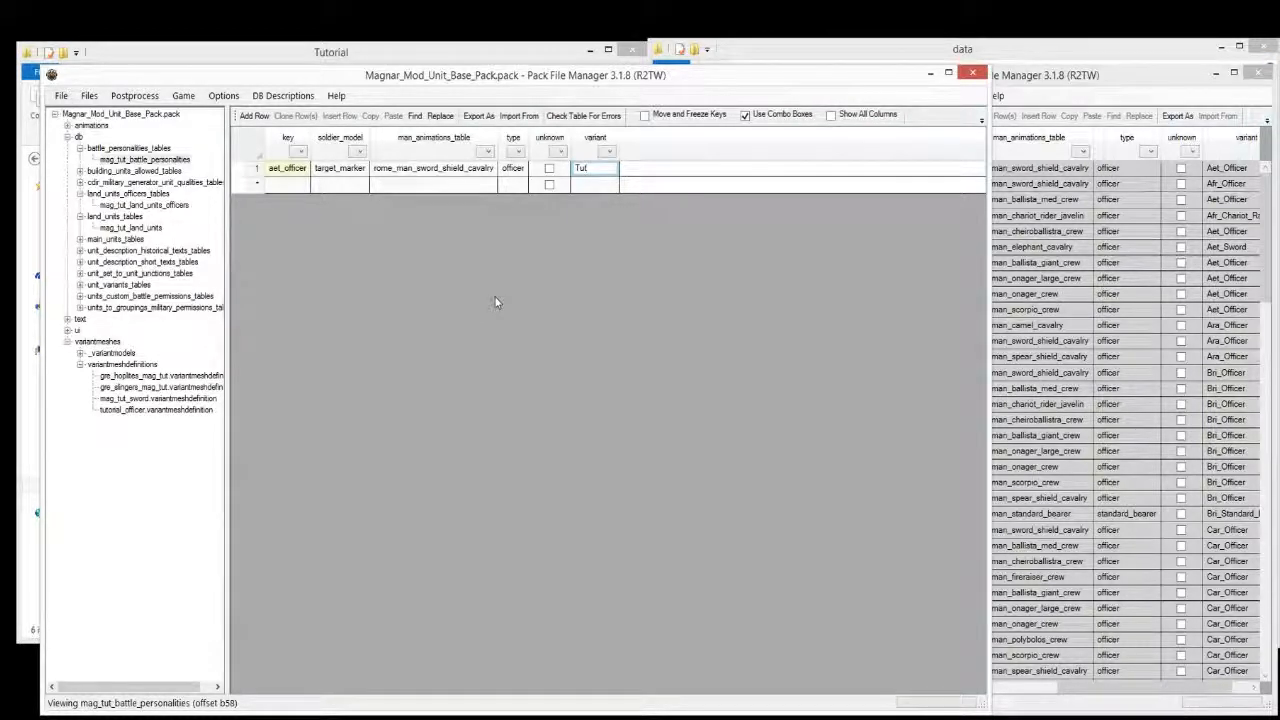
text(orial_Officer)
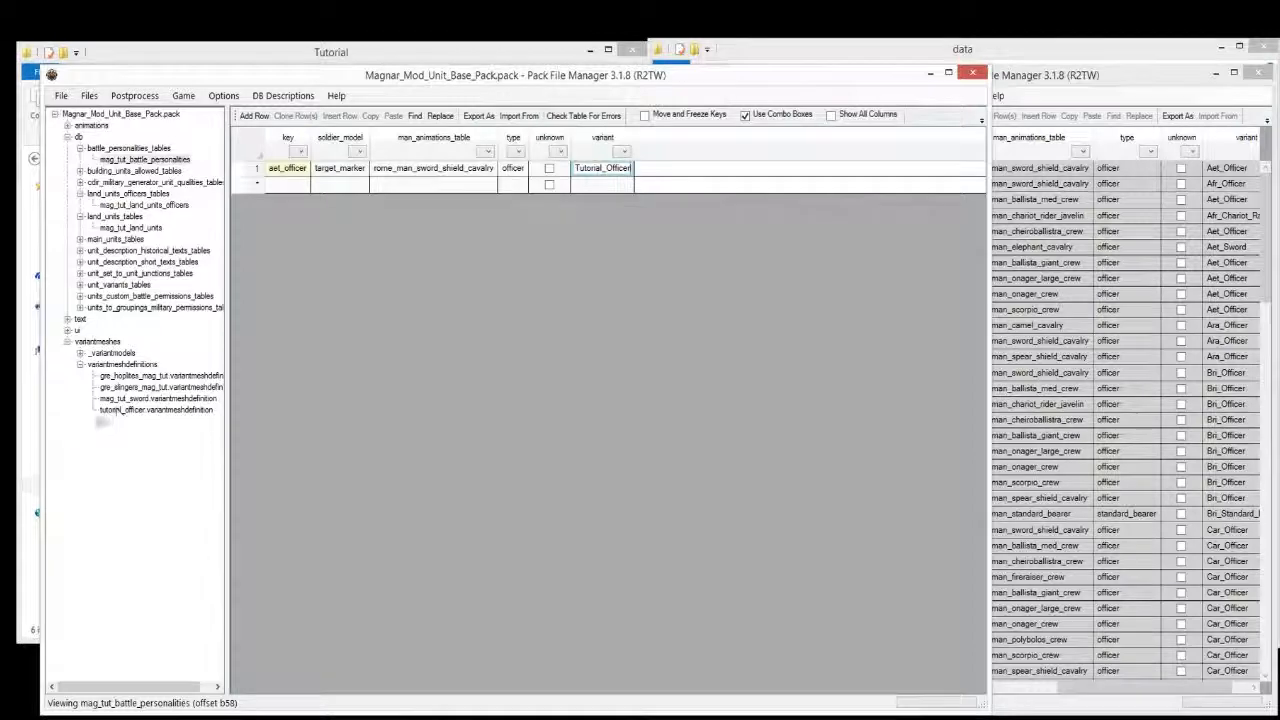
click(172, 181)
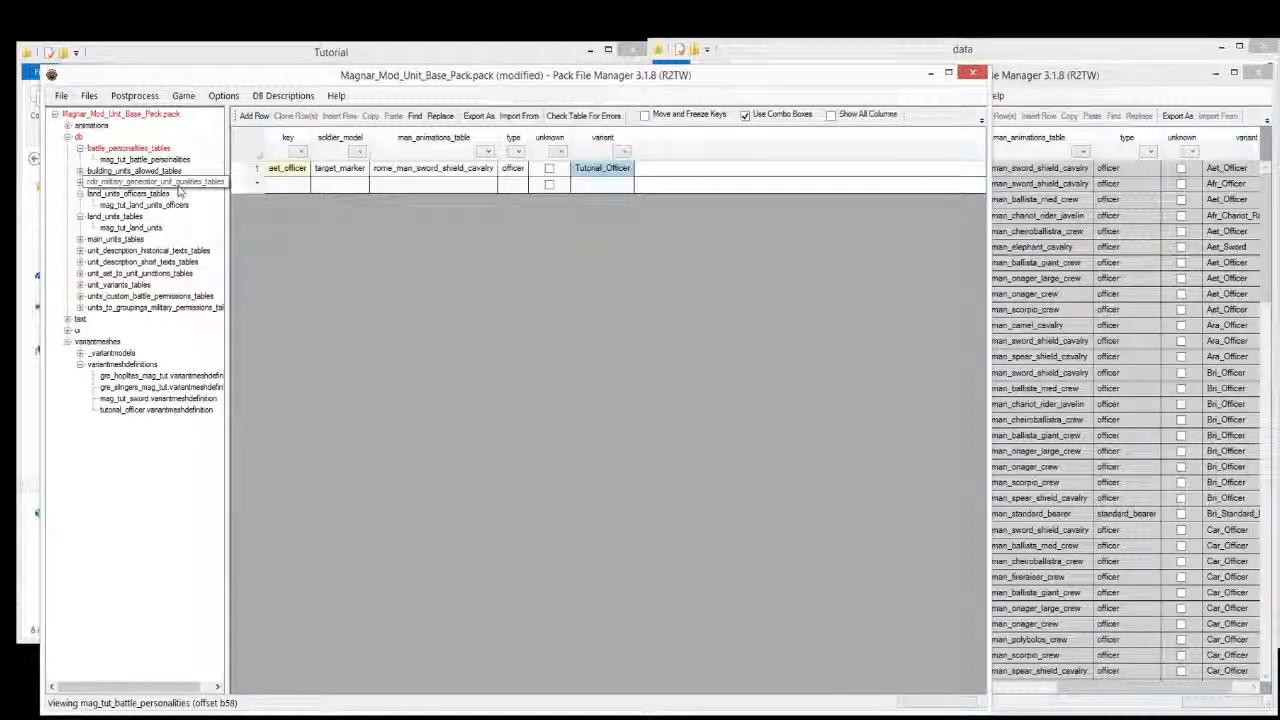
click(148, 159)
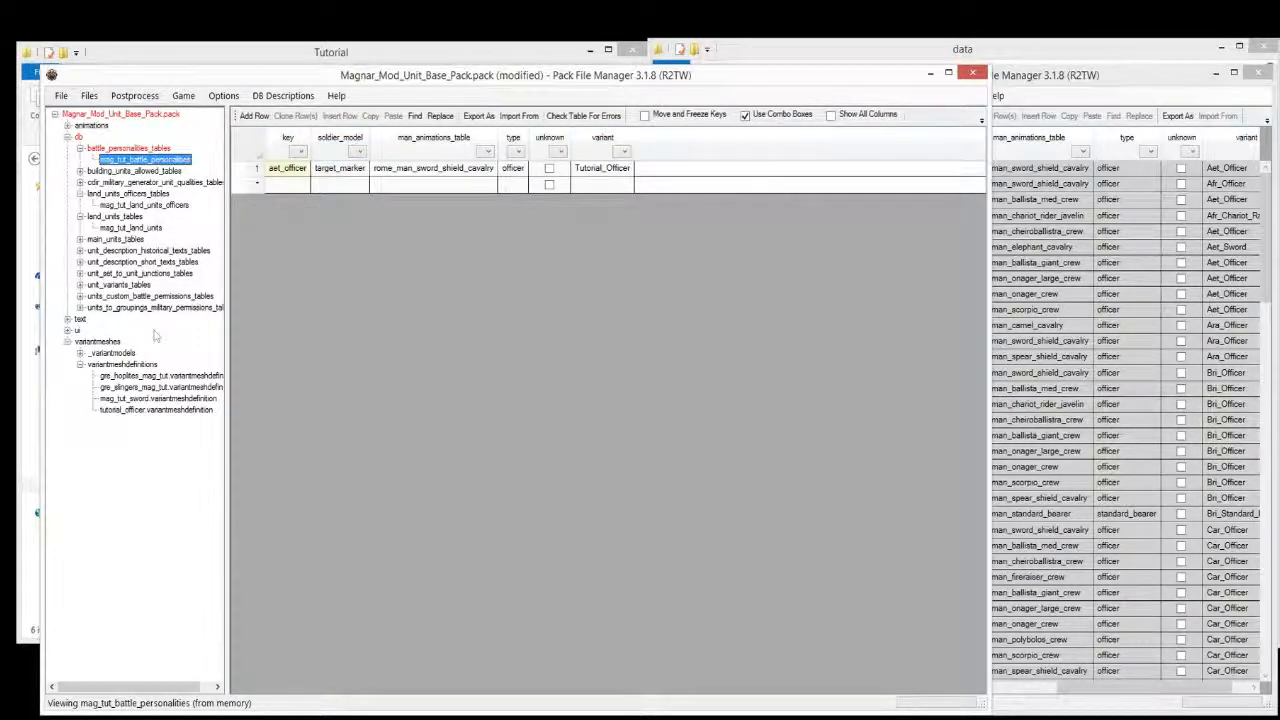
Examine the type entries throughout the battle_personalities table of data_rome2.pack and compare them with the mod's officer row.
click(507, 175)
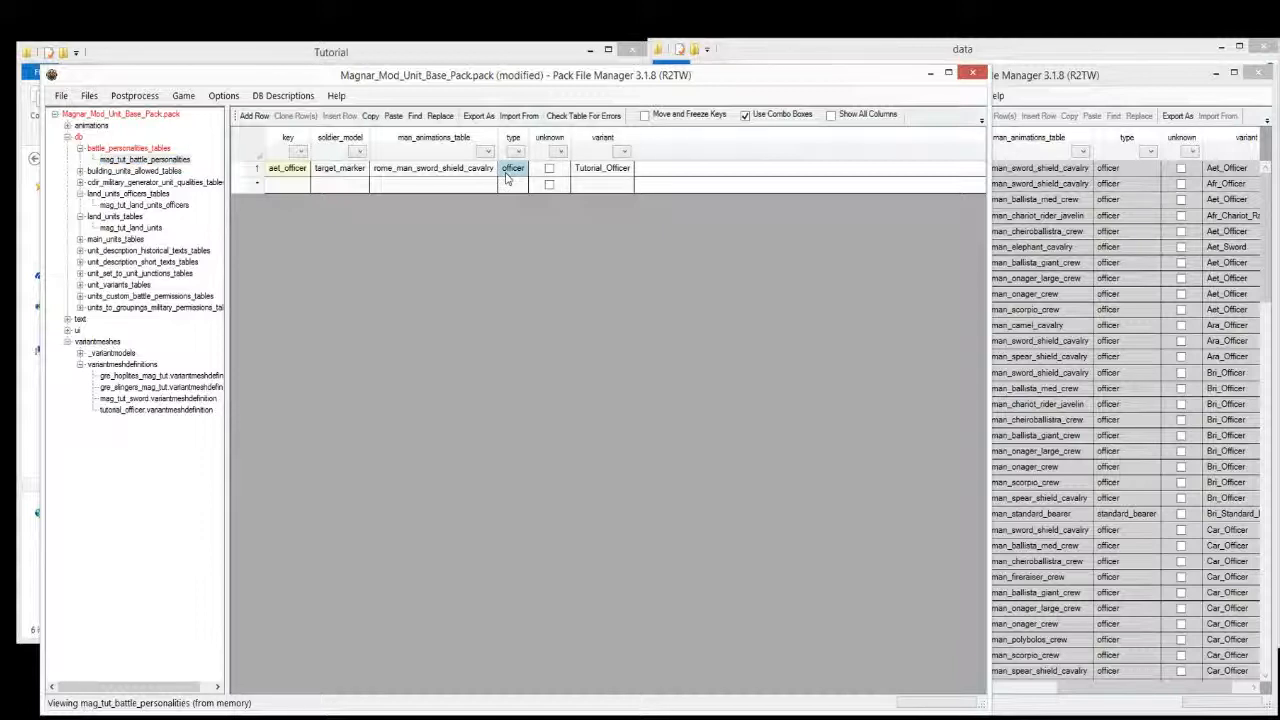
click(160, 205)
click(155, 160)
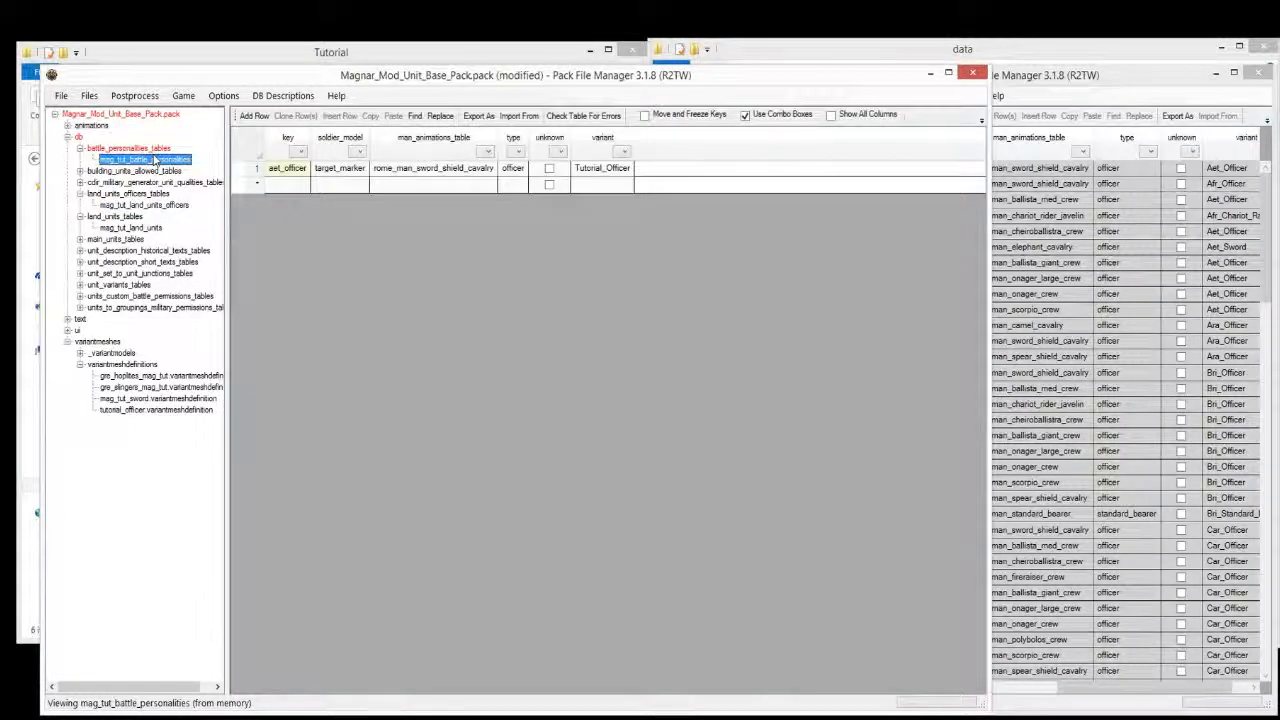
click(1133, 280)
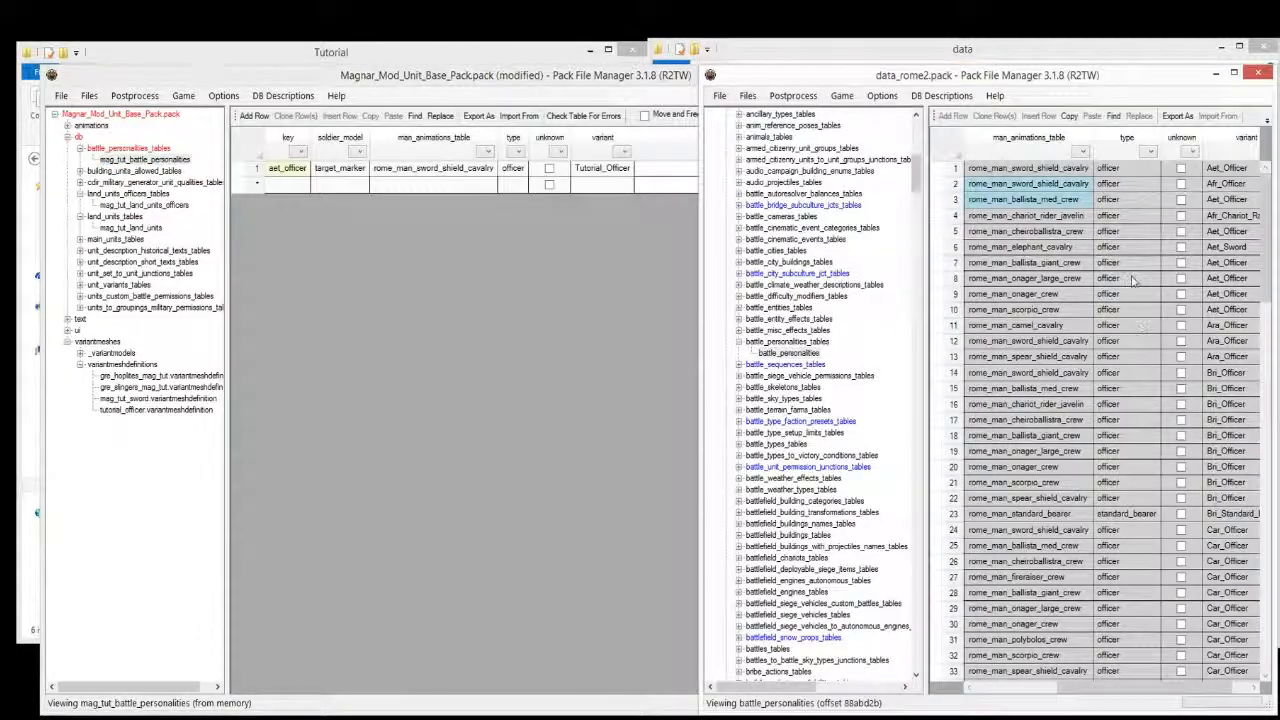
click(1110, 341)
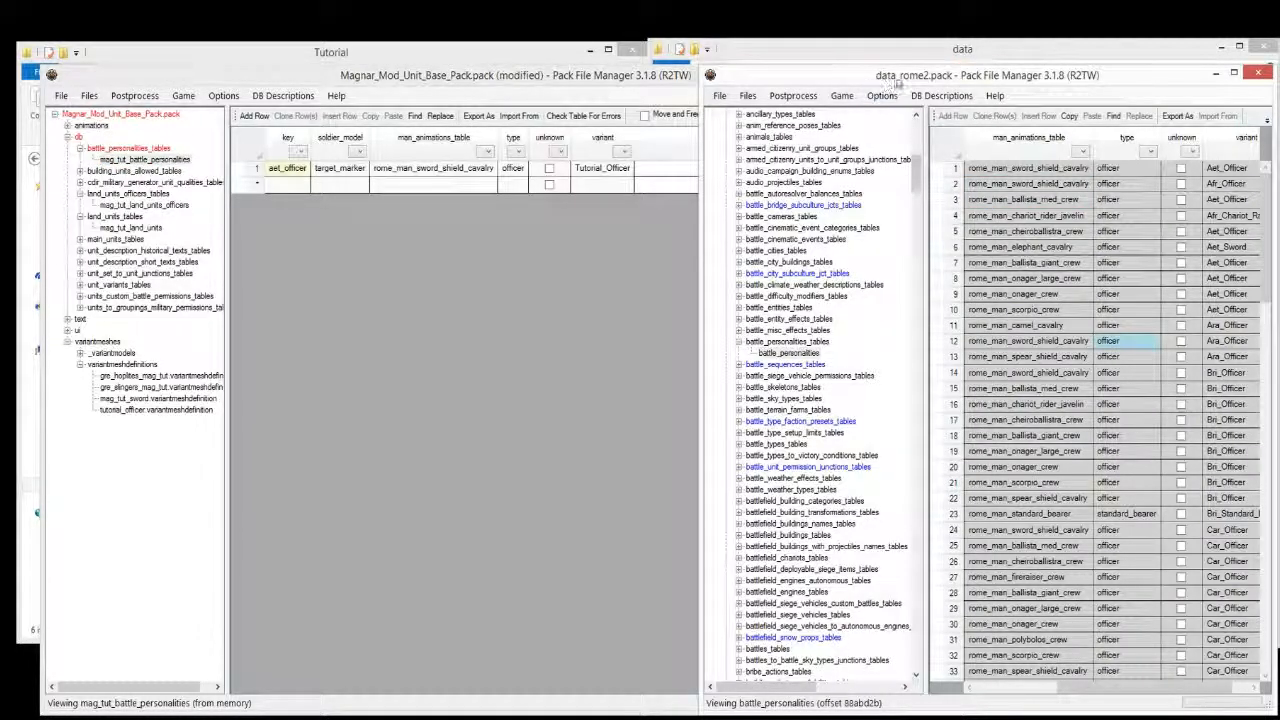
scroll(1120, 322, down, 9)
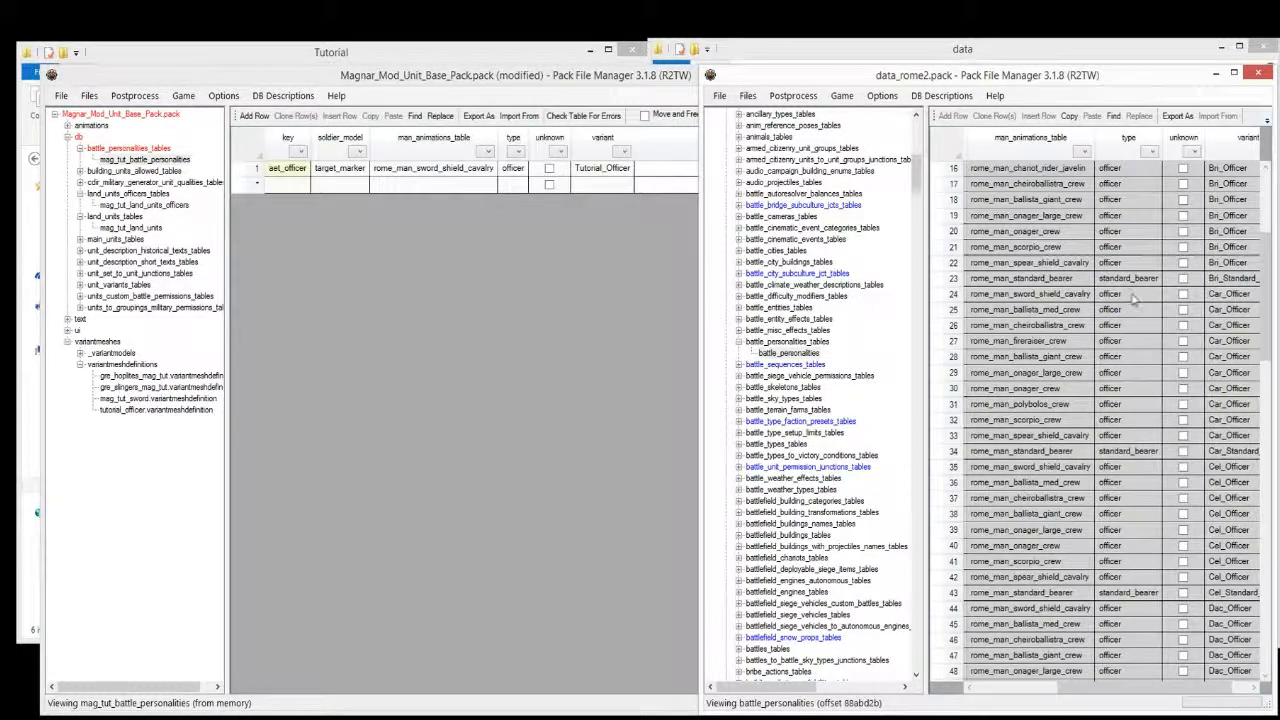
scroll(1133, 297, down, 10)
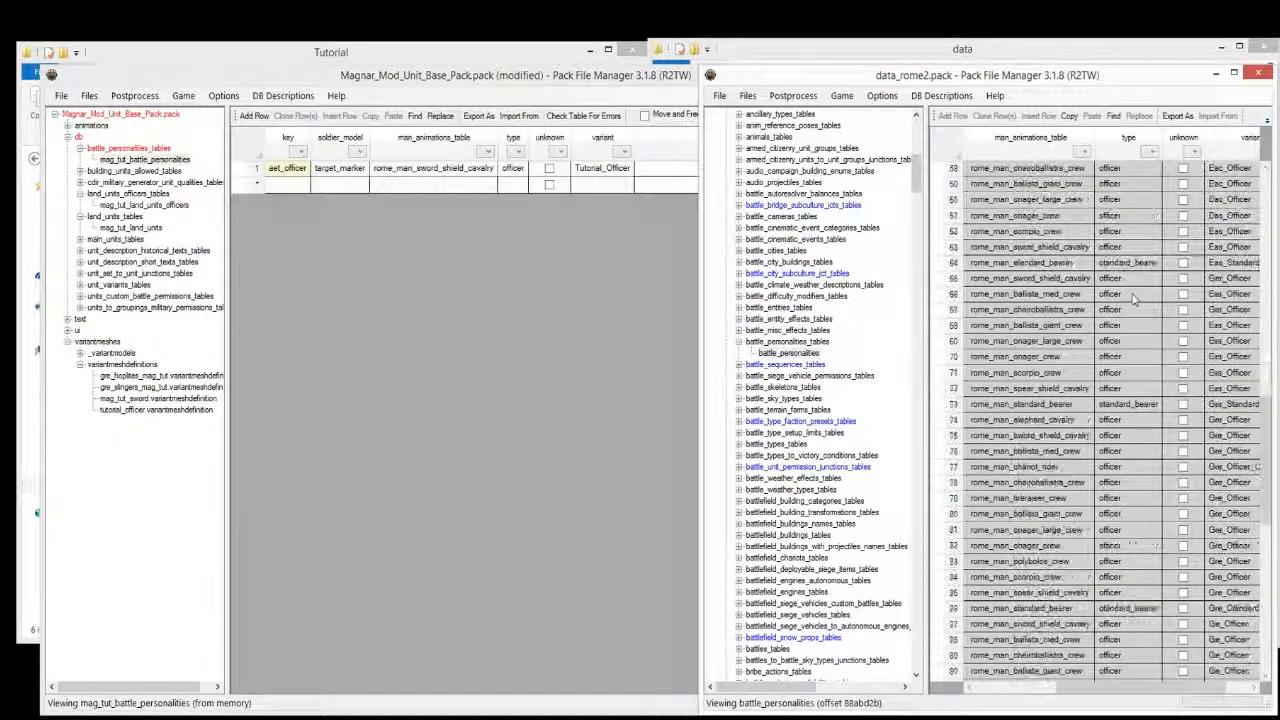
scroll(1133, 297, down, 12)
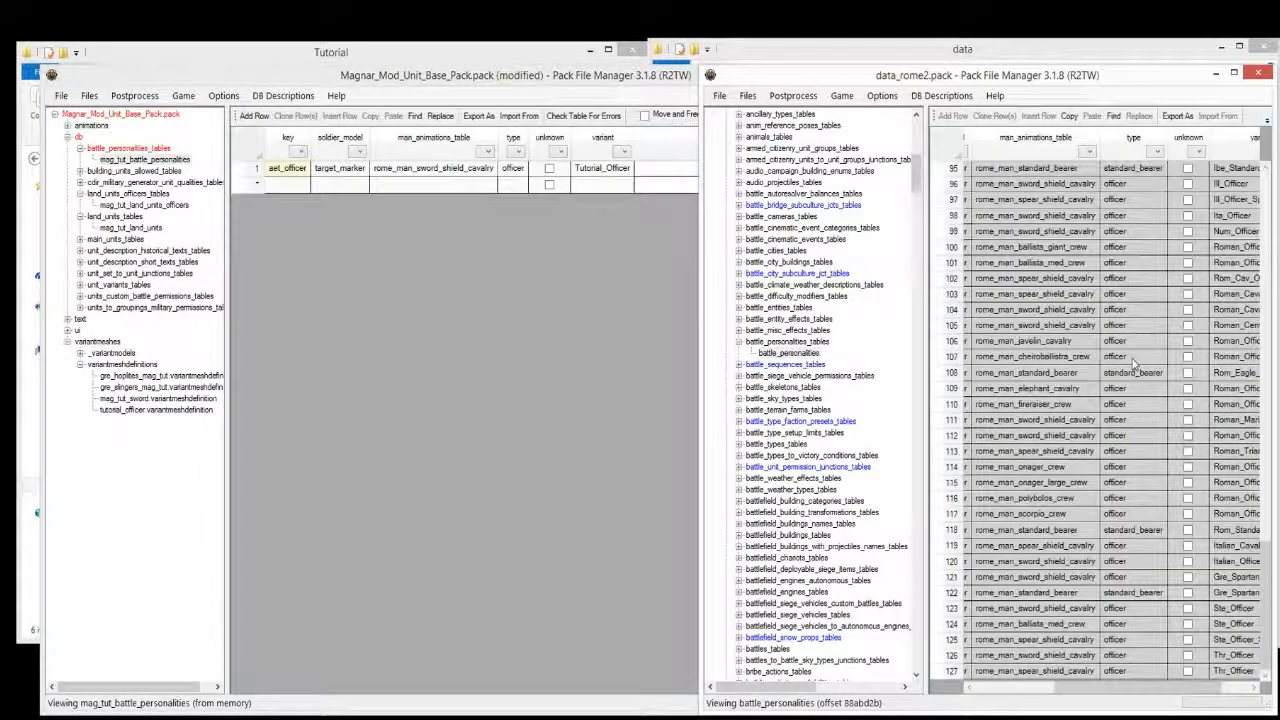
click(387, 338)
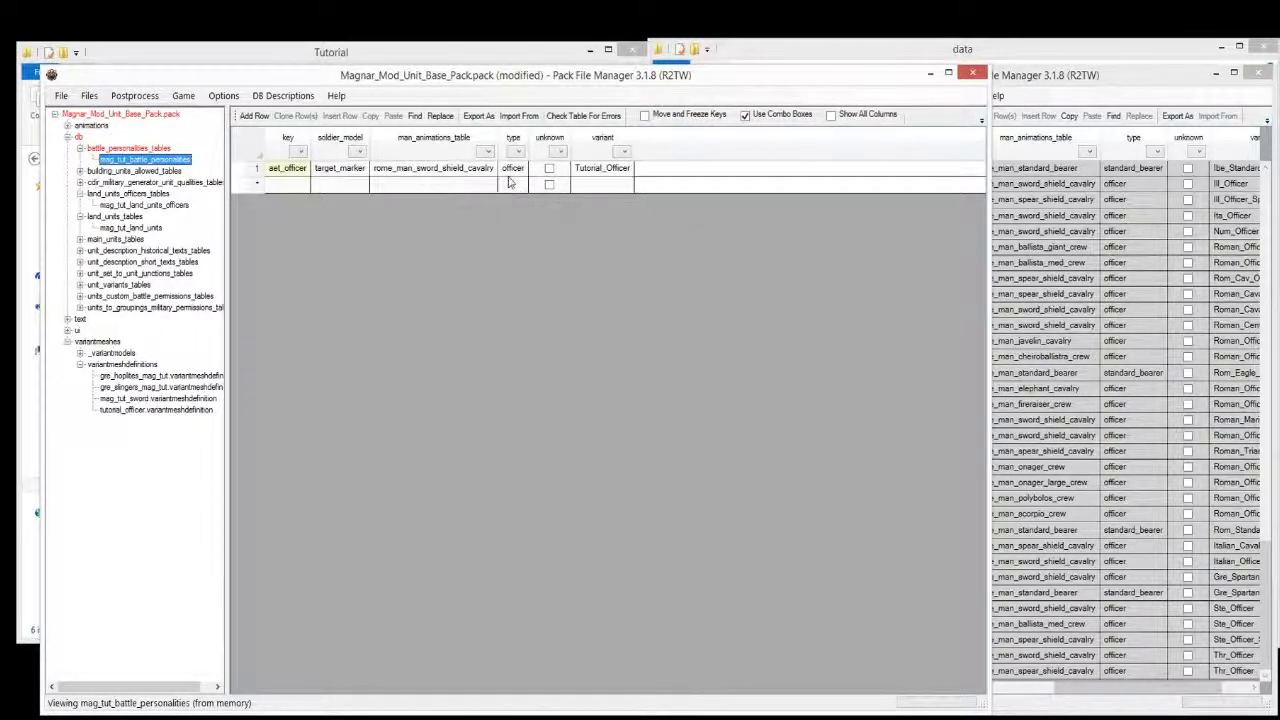
Open animation_tables.txt from the animations\animation_tables folder of data_rome2.pack.
click(435, 169)
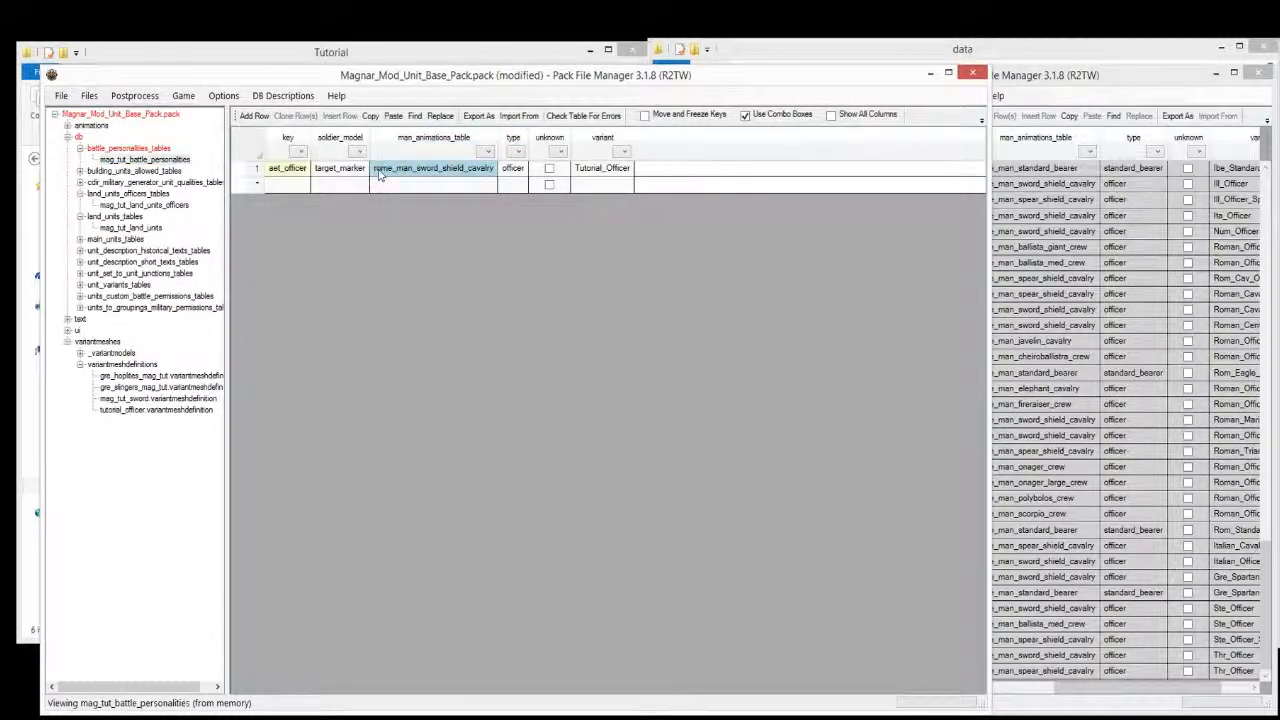
click(1029, 198)
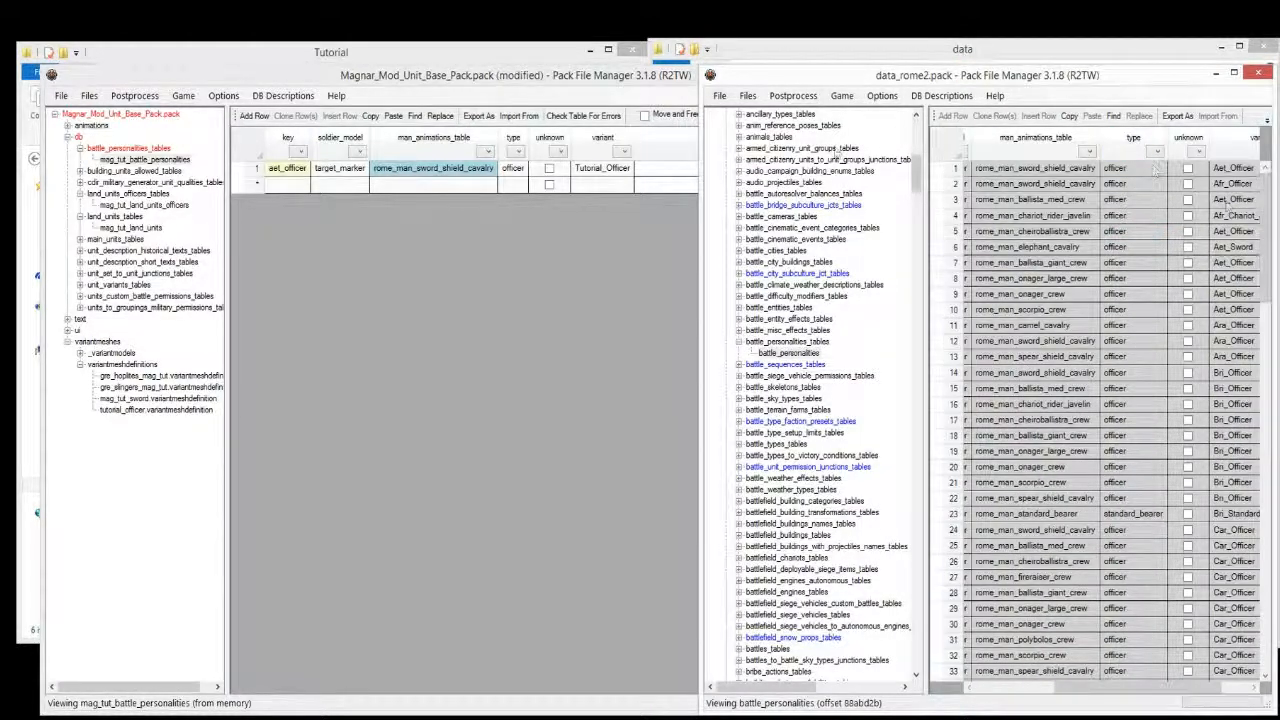
drag(918, 185, 918, 135)
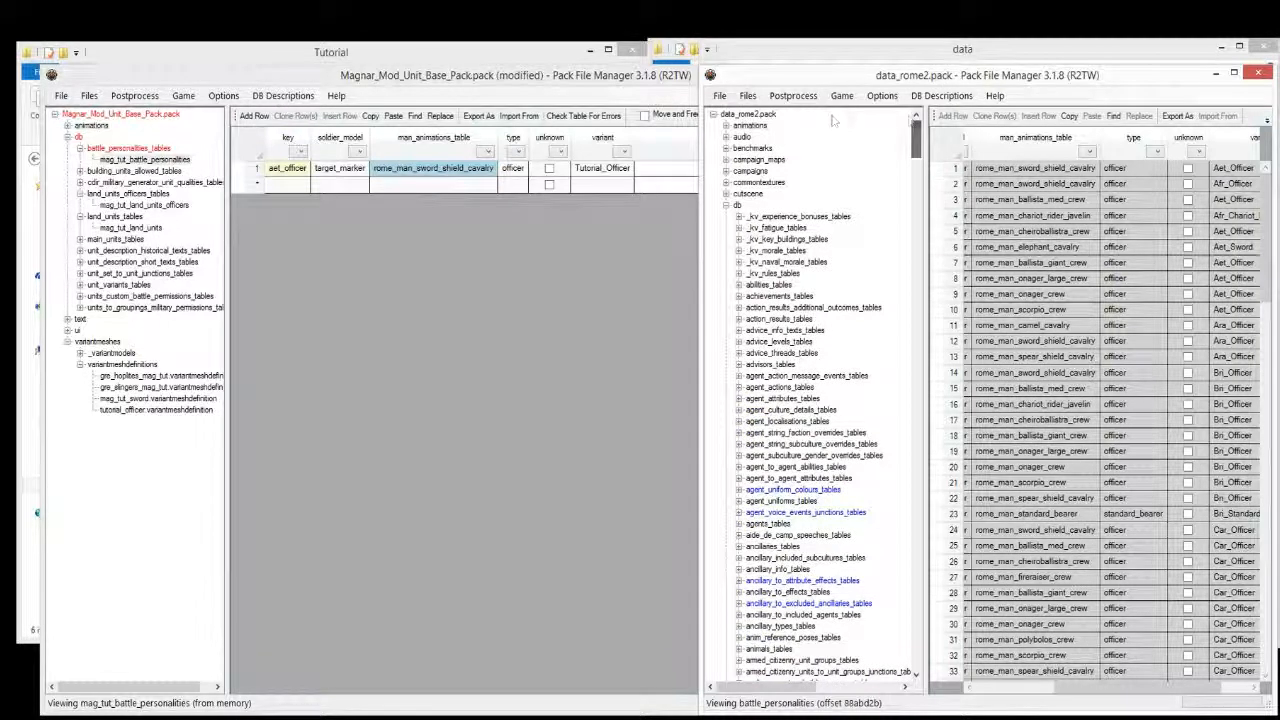
click(733, 115)
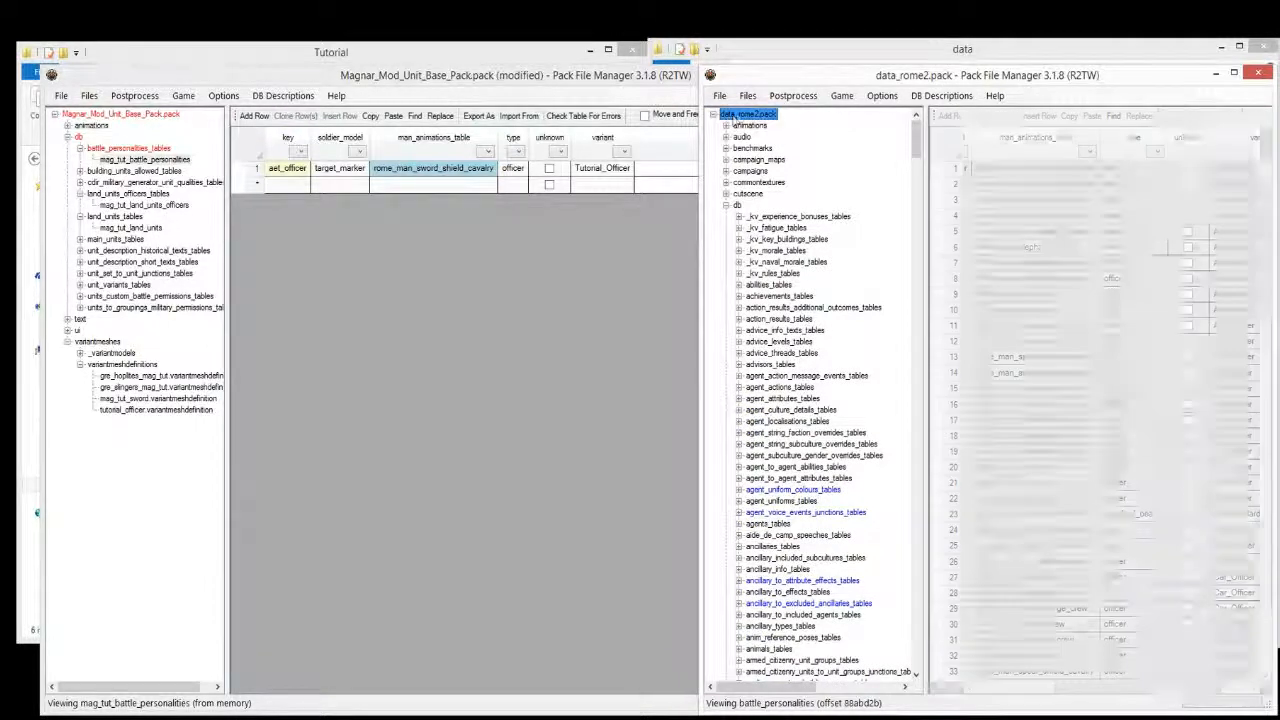
click(726, 125)
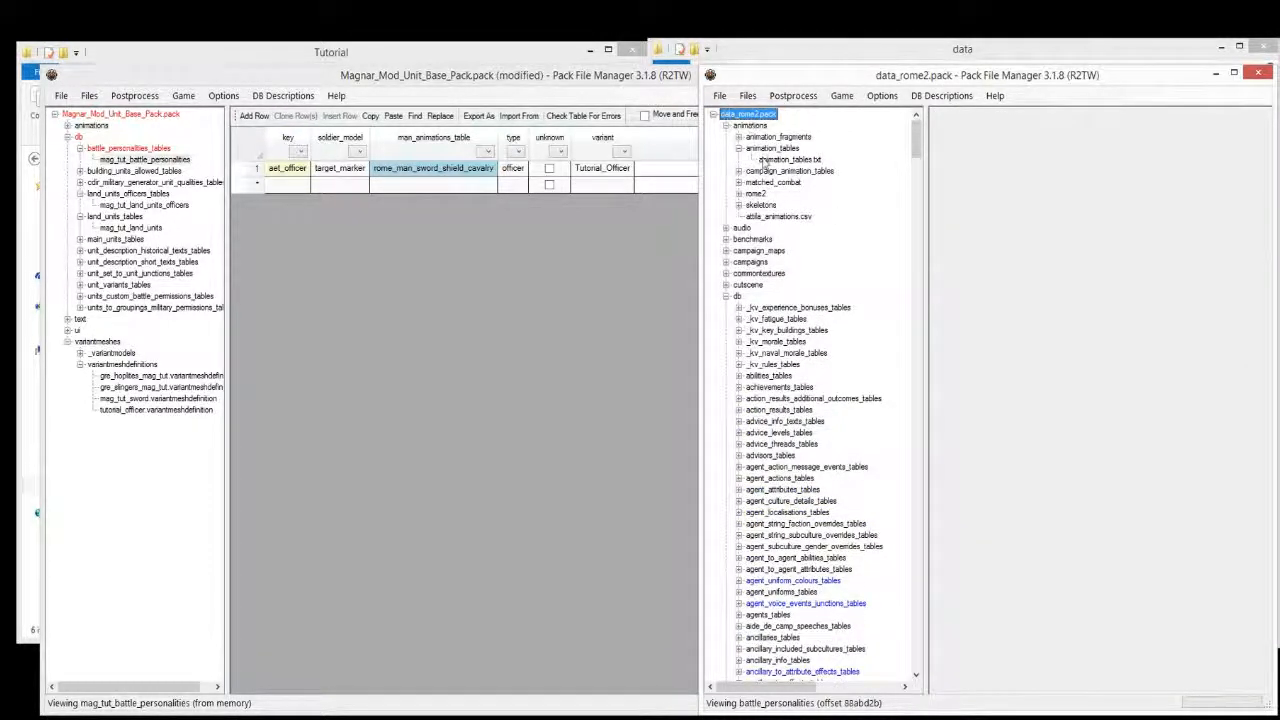
click(760, 148)
click(789, 159)
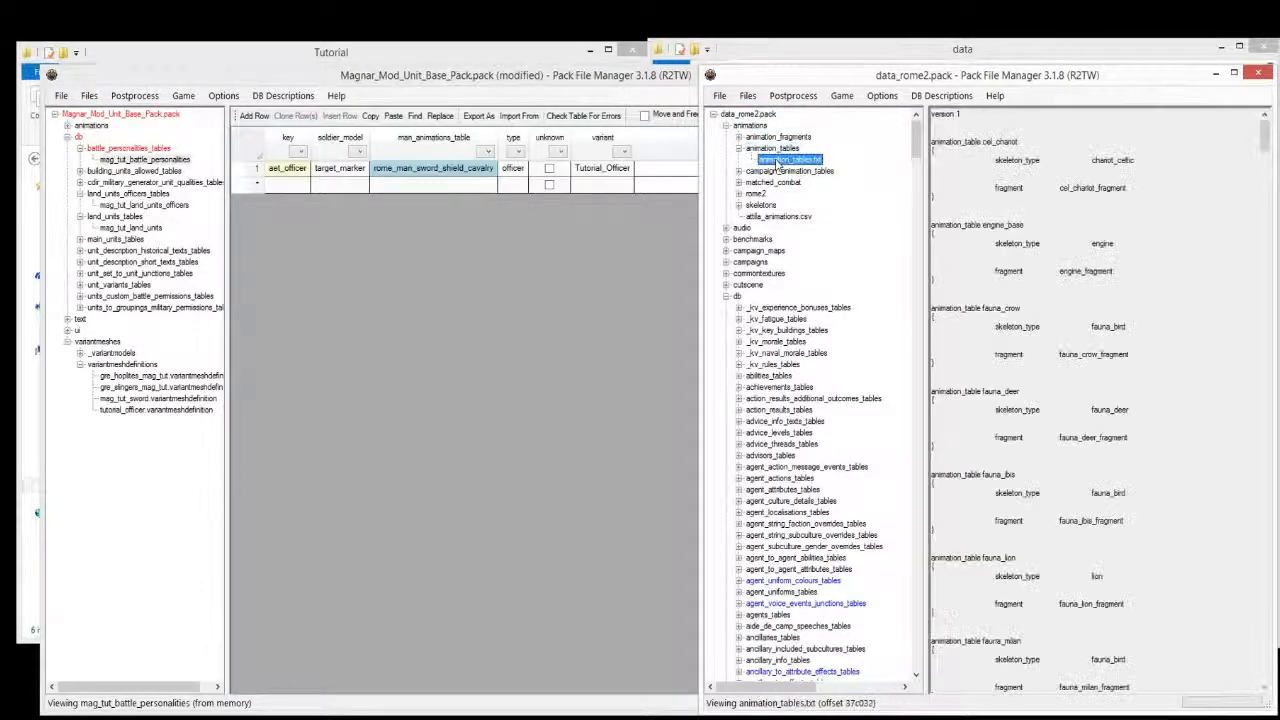
click(1040, 290)
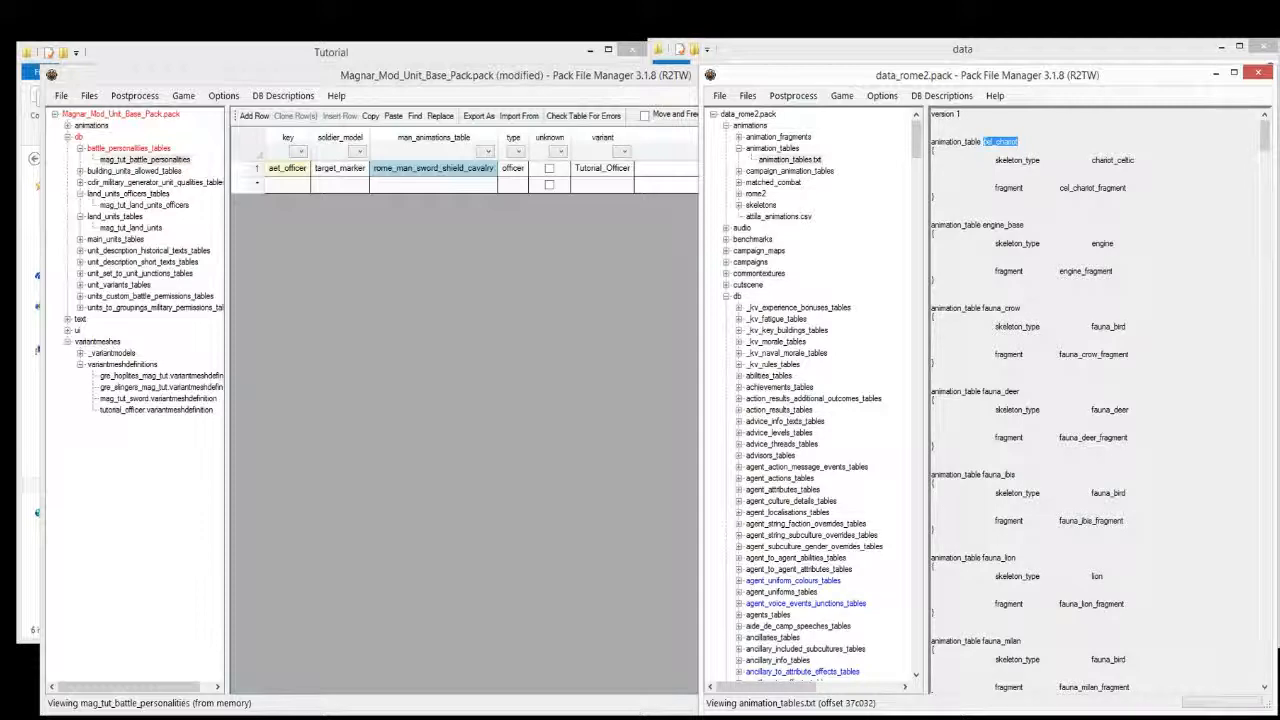
Copy the name rome_man_spear_shield from animation_tables.txt and paste it as the mod officer row's man_animations_table value.
drag(1264, 140, 1276, 565)
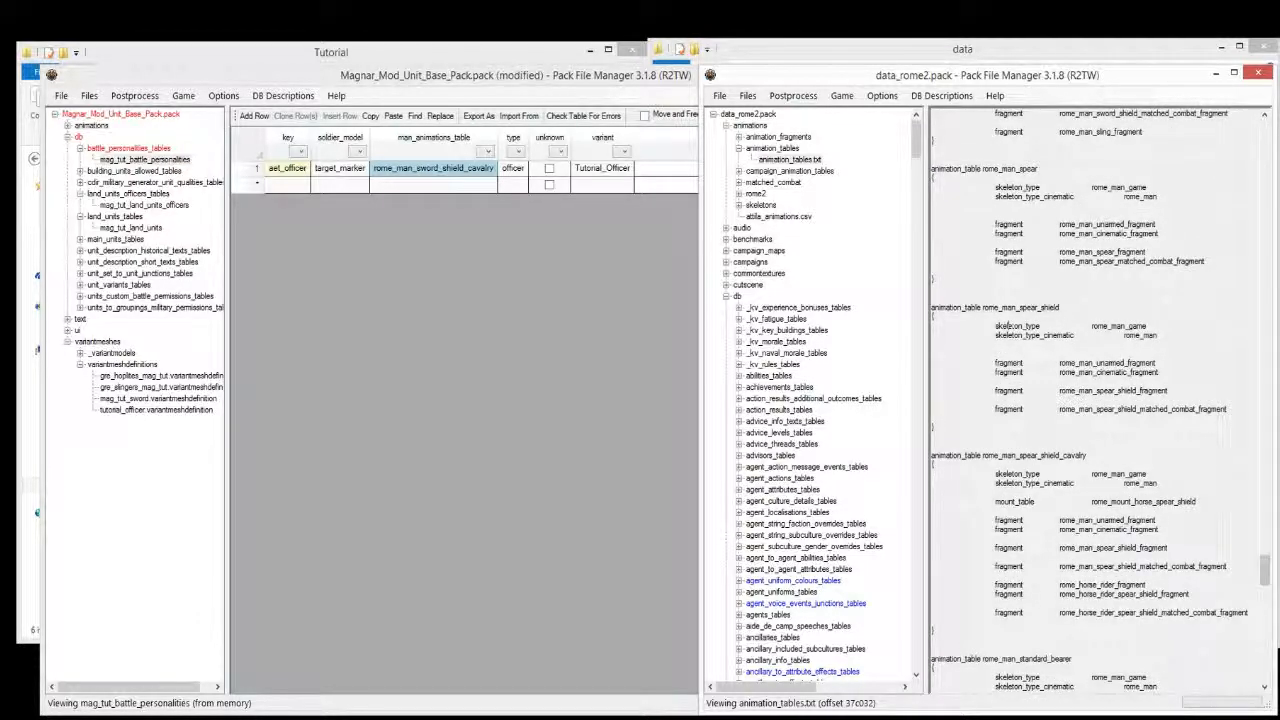
click(1002, 307)
drag(998, 308, 1015, 308)
click(1002, 308)
double_click(1045, 307)
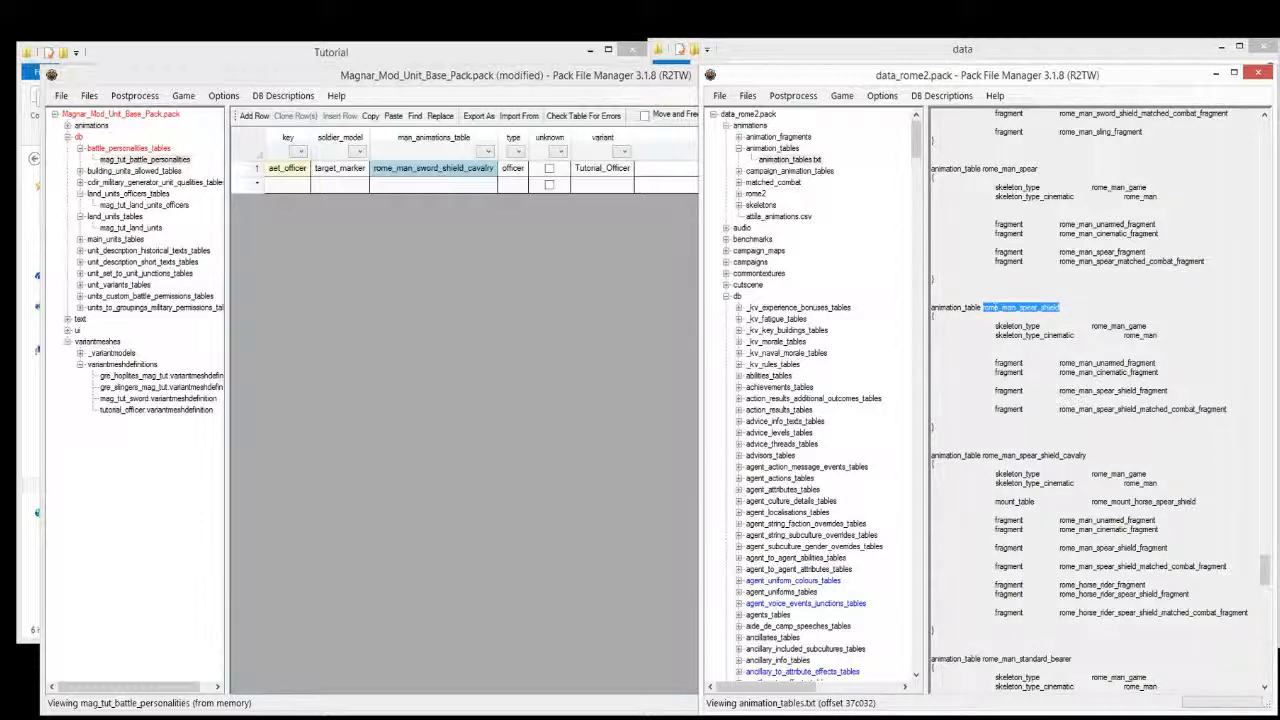
click(418, 172)
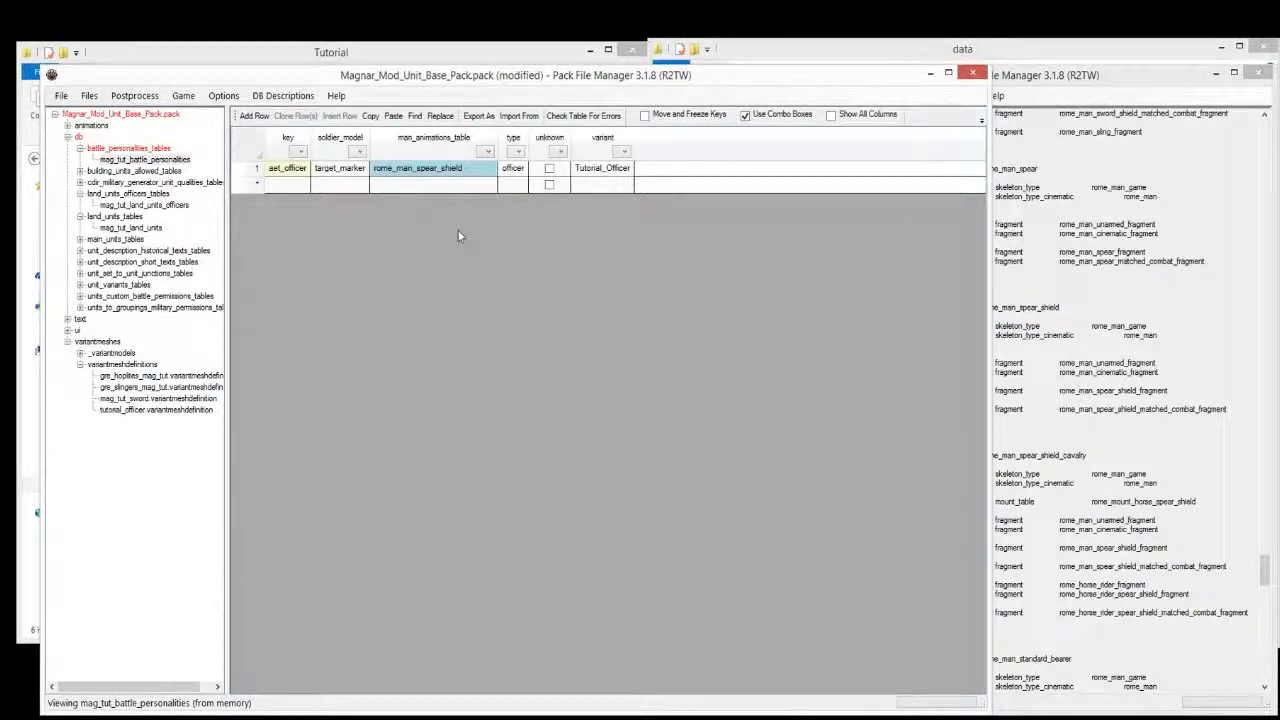
Check which soldier_model values the battle_personalities table of data_rome2.pack offers by listing that column's filter options.
click(345, 171)
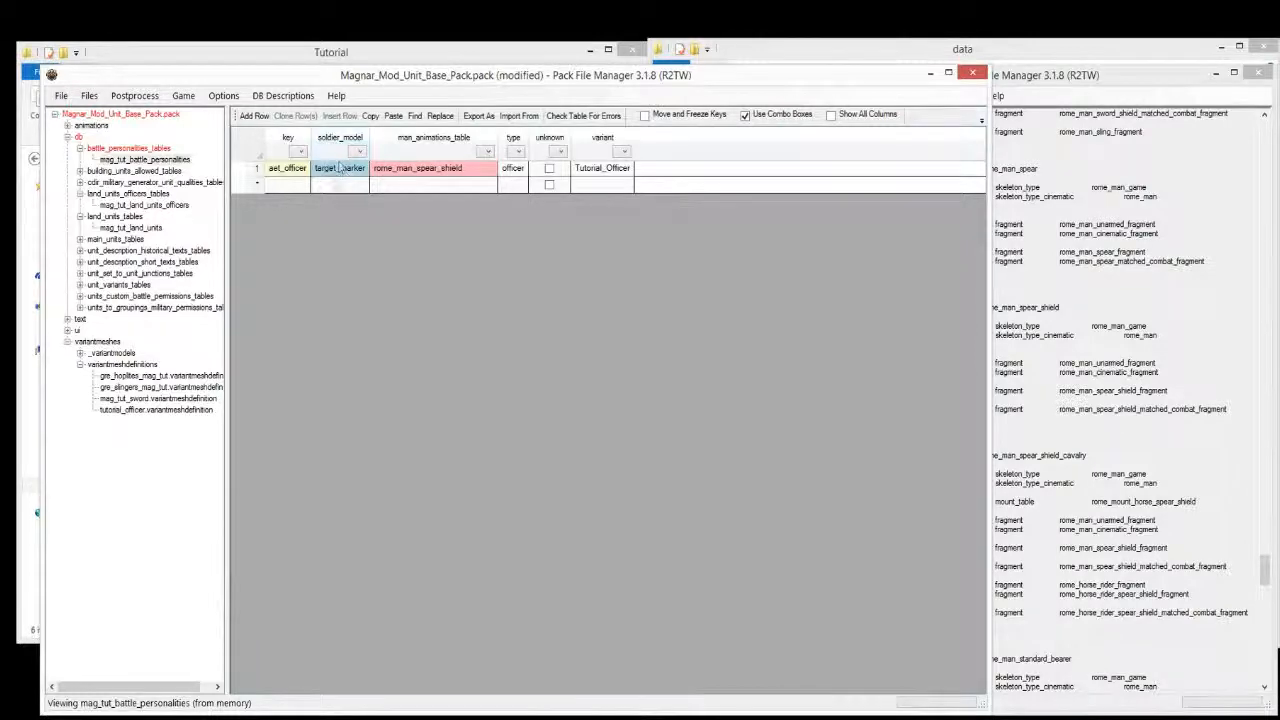
click(1120, 76)
drag(916, 153, 931, 200)
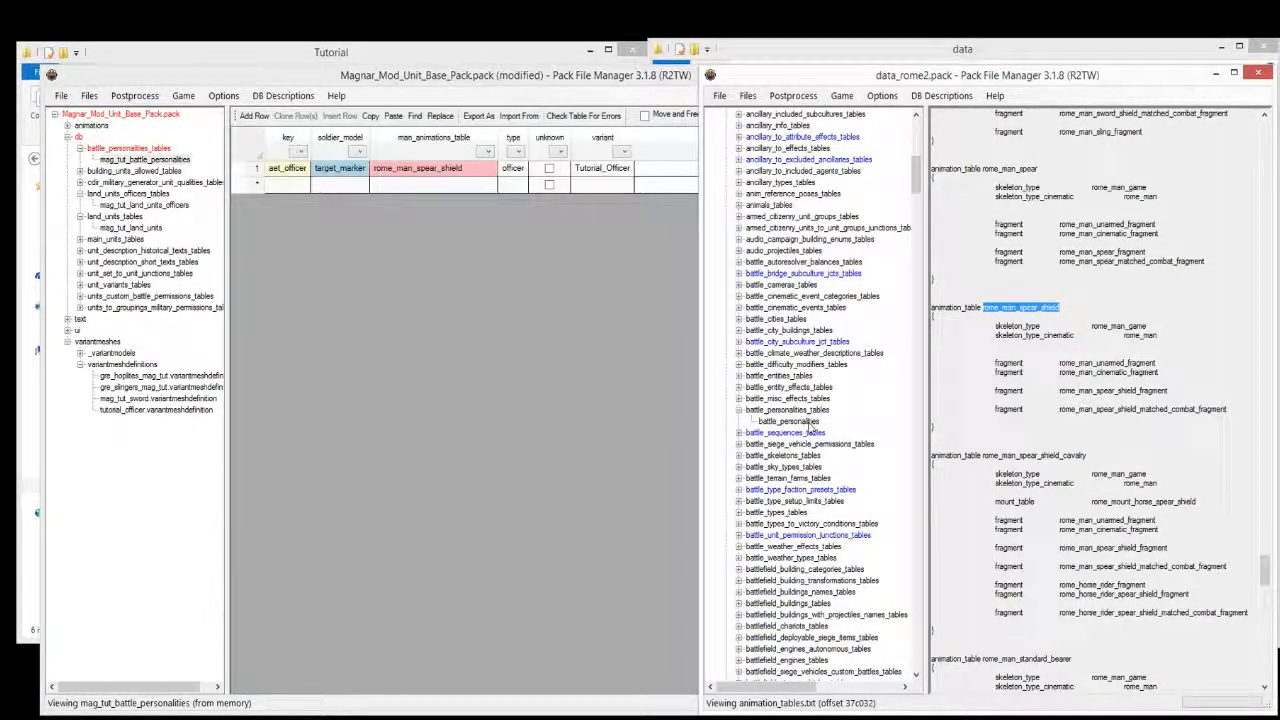
click(789, 421)
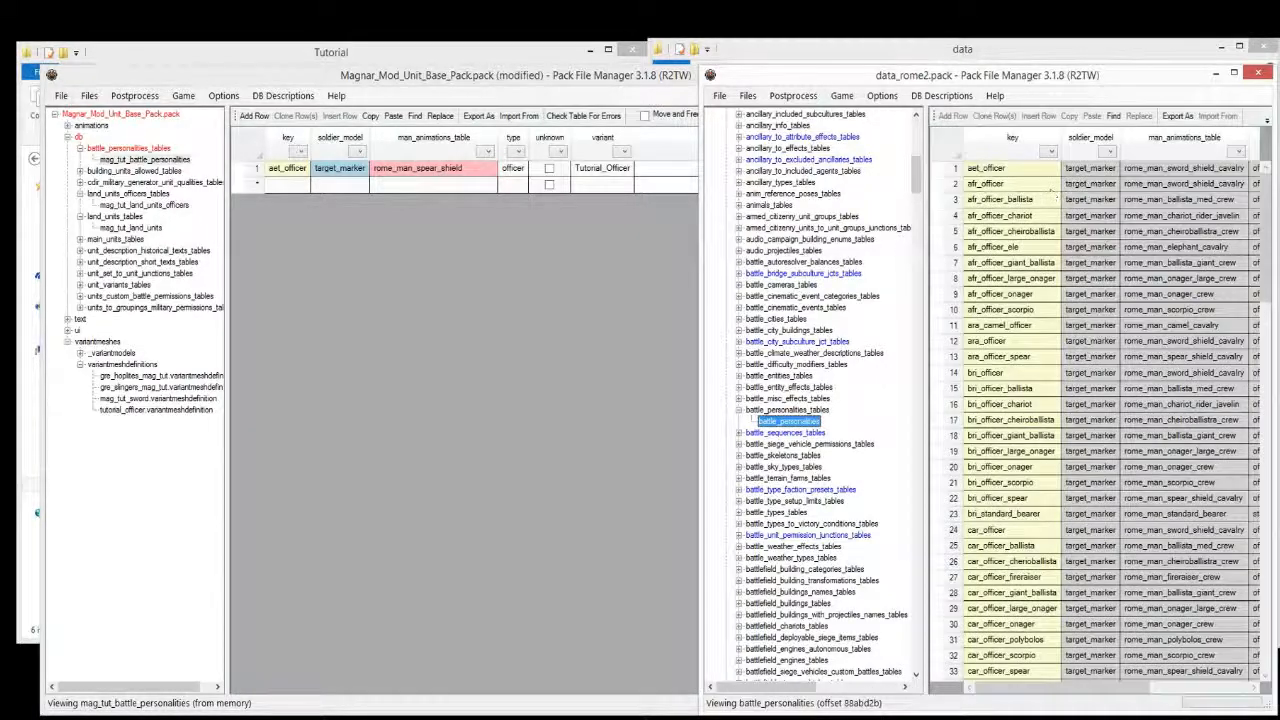
click(1108, 153)
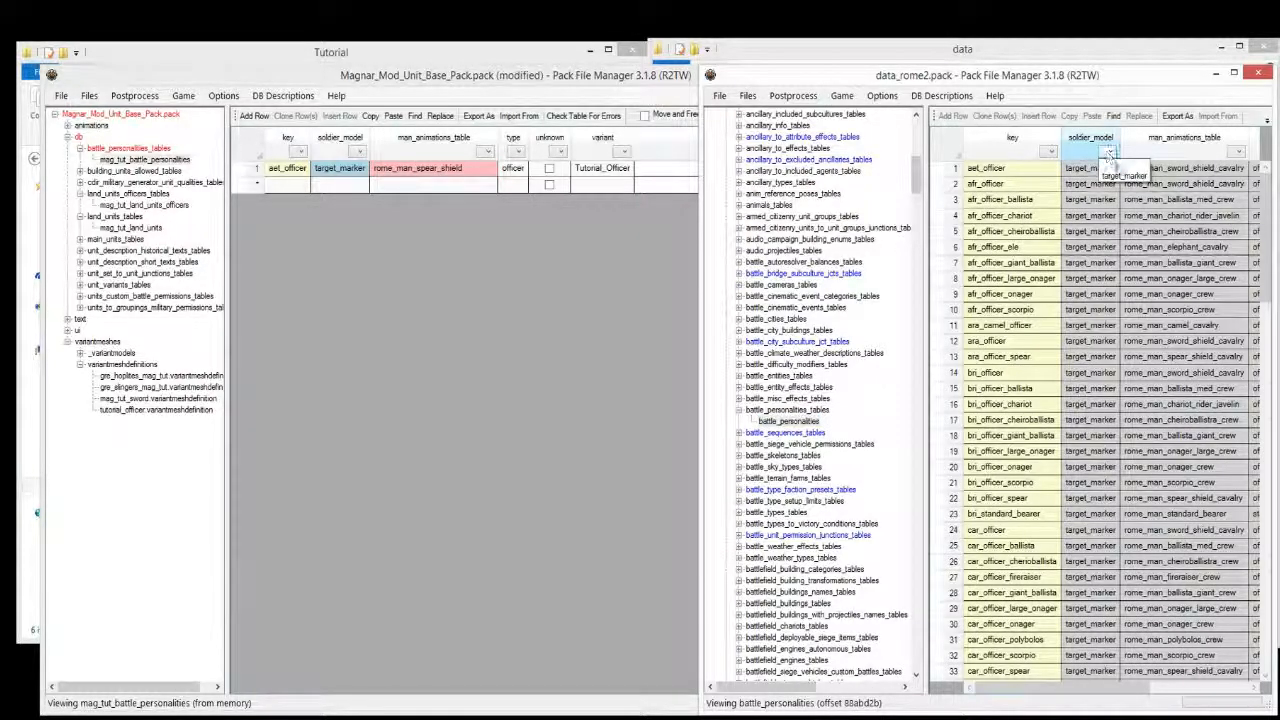
click(1109, 212)
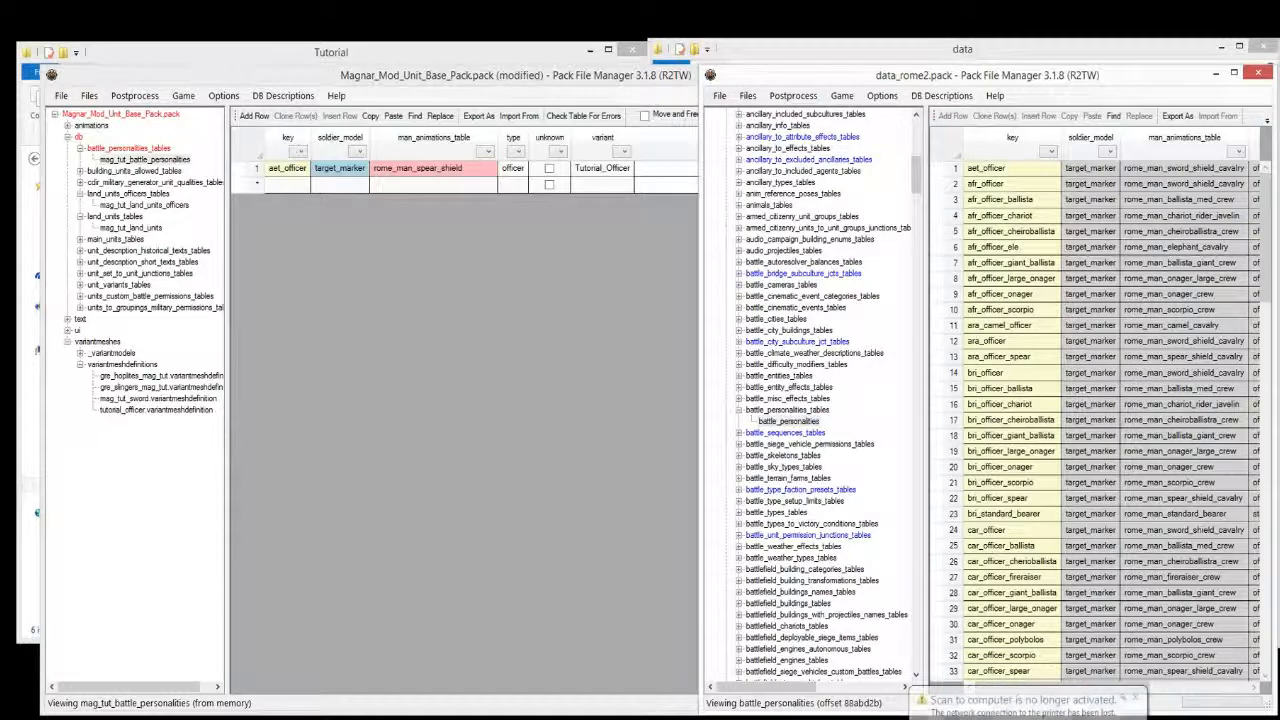
Rename the officer row's key in mag_tut_battle_personalities as tutorial_officer.
click(290, 170)
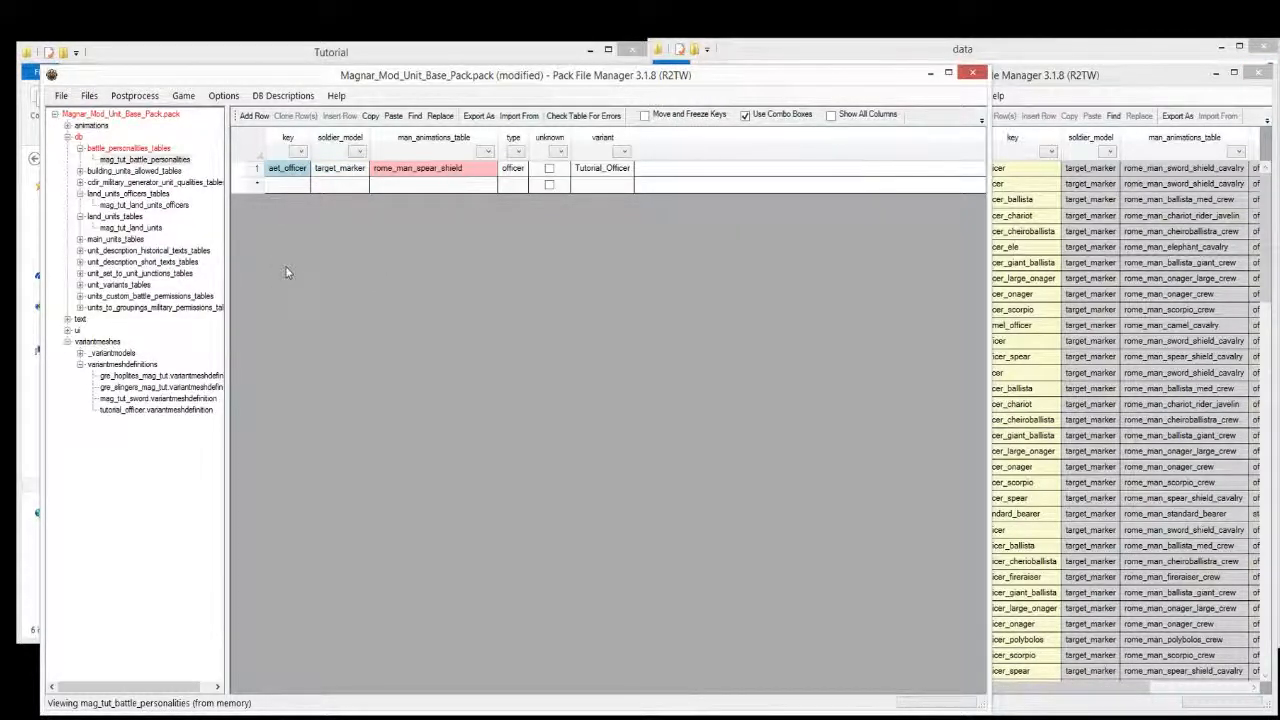
click(278, 171)
text(tutorial)
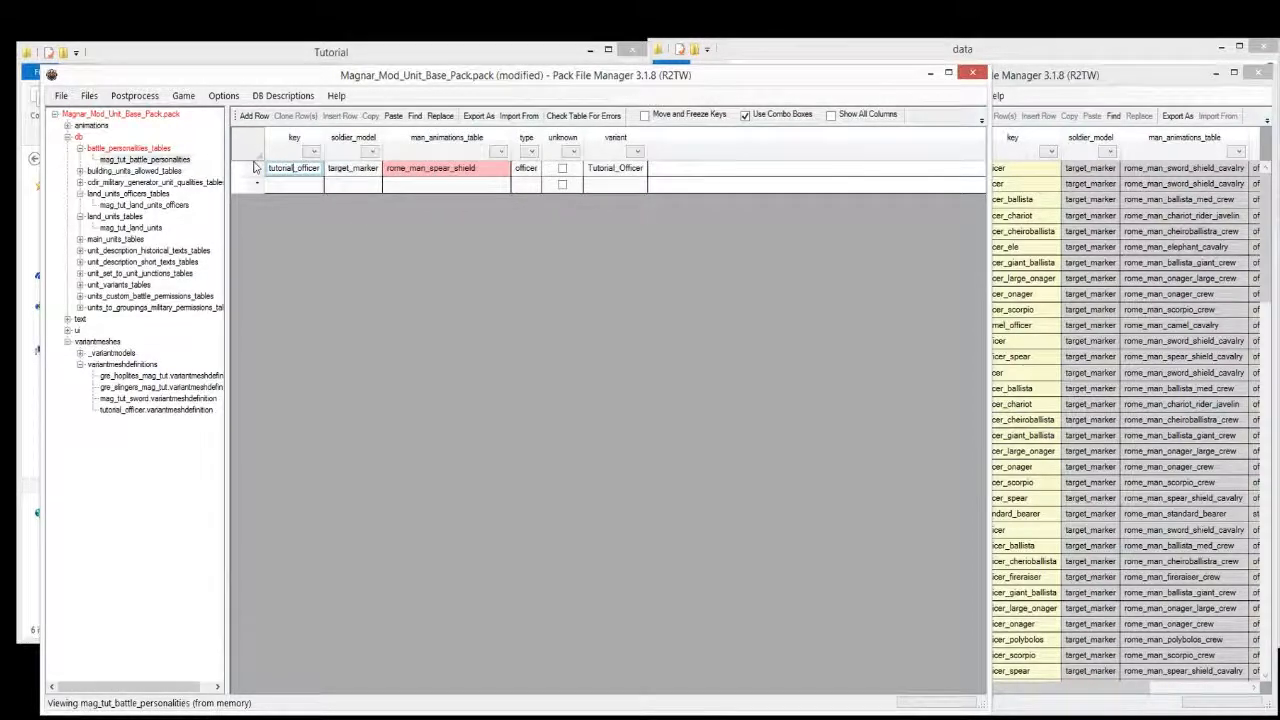
Finish editing the officer row's key and save the mod pack.
click(451, 176)
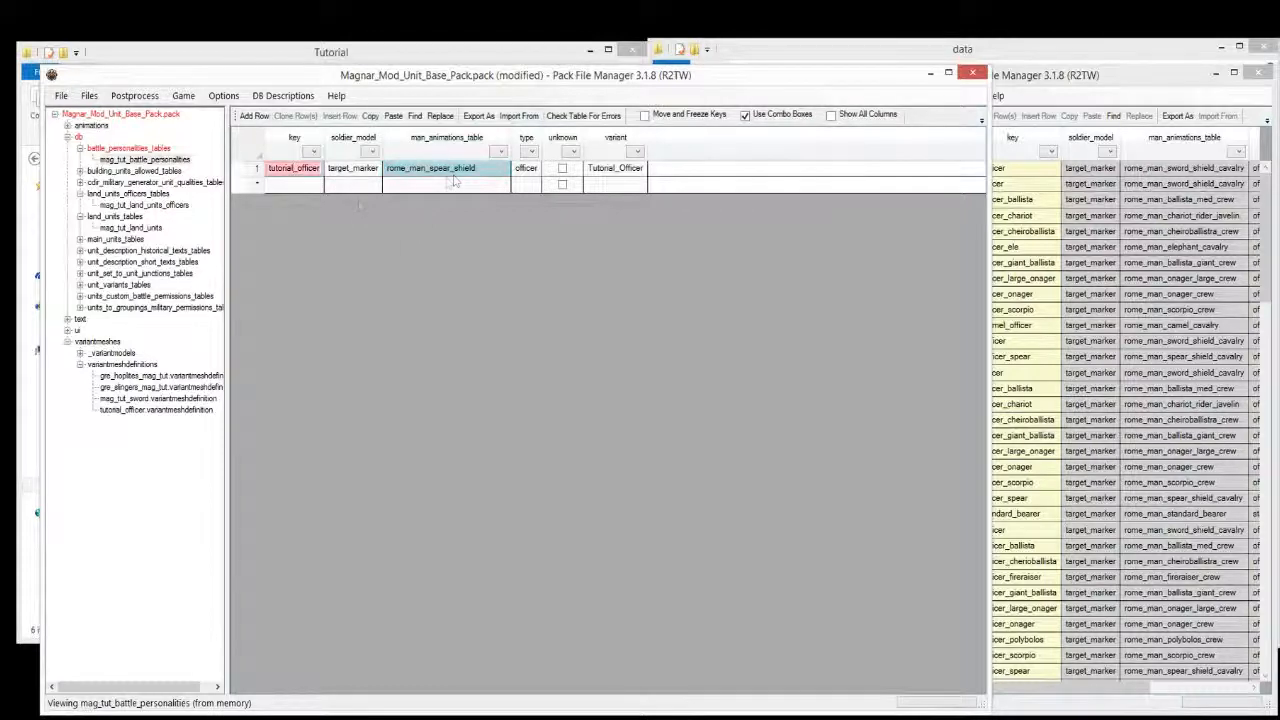
click(150, 275)
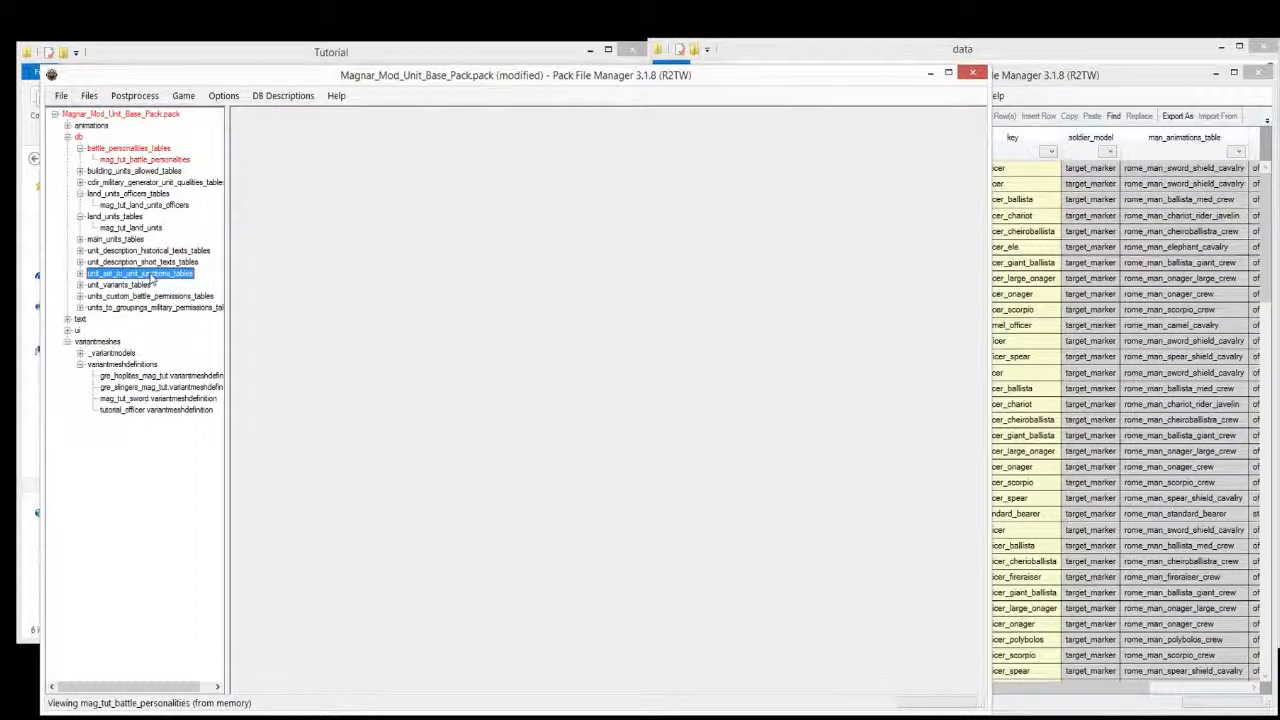
key(ctrl+s)
Copy the key tutorial_officer from the officer row of mag_tut_battle_personalities.
click(130, 160)
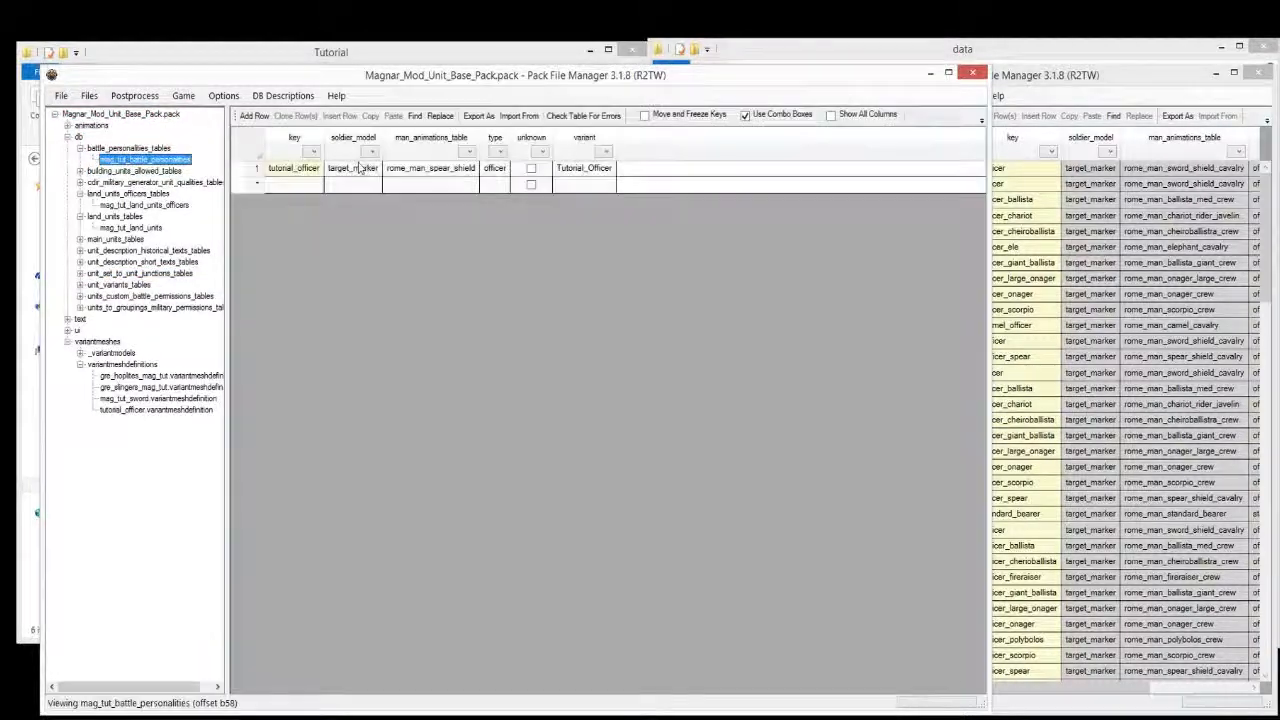
click(305, 169)
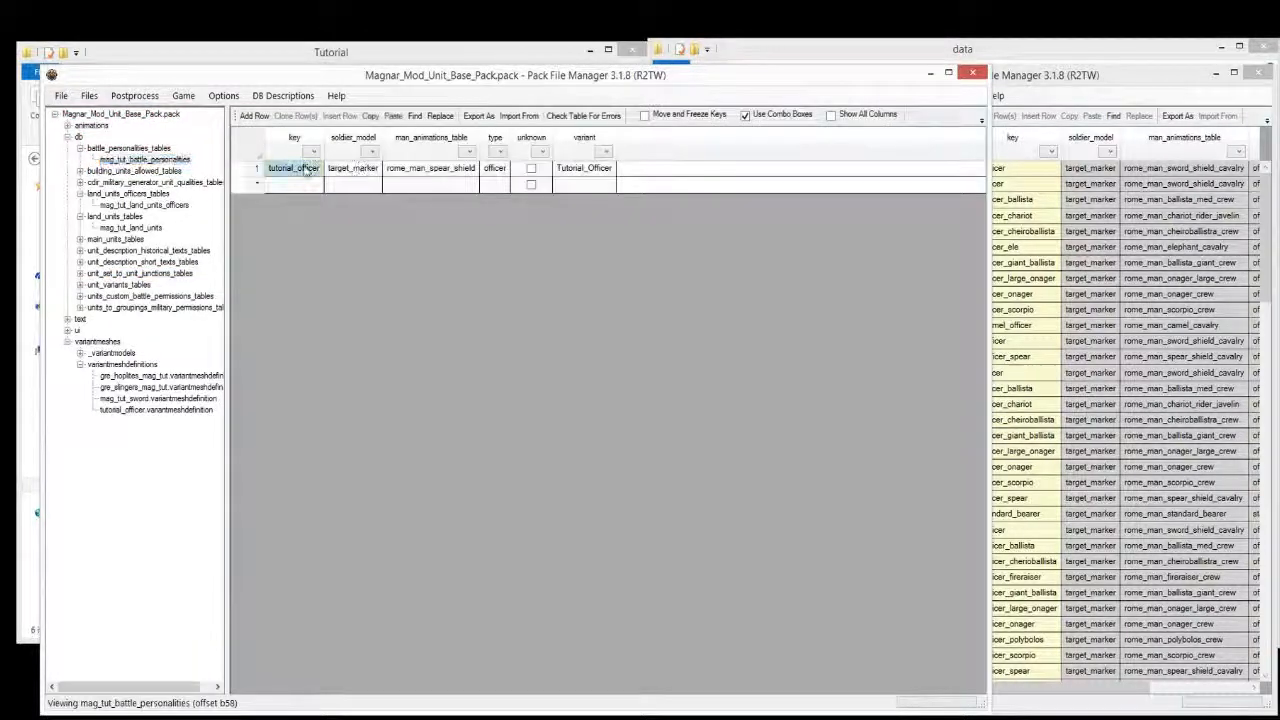
right_click(305, 169)
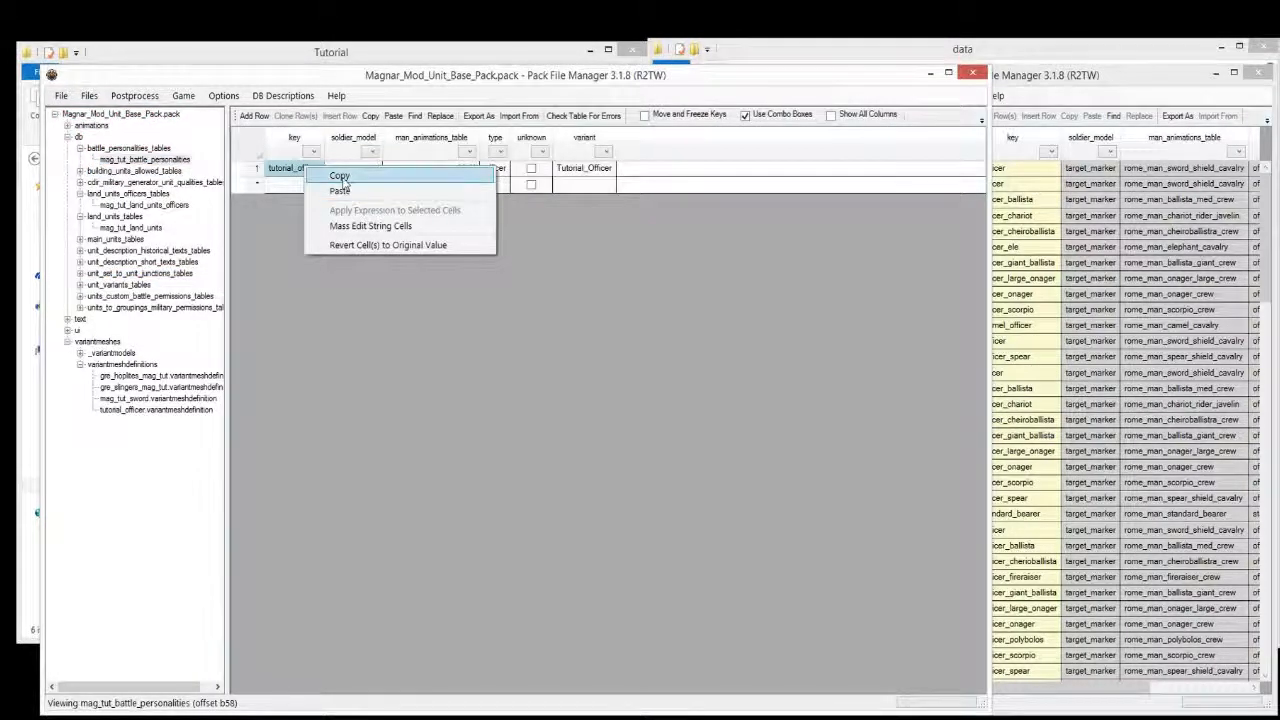
click(340, 177)
Delete every row except the first, Aet_Officer, from mag_tut_land_units_officers.
click(180, 207)
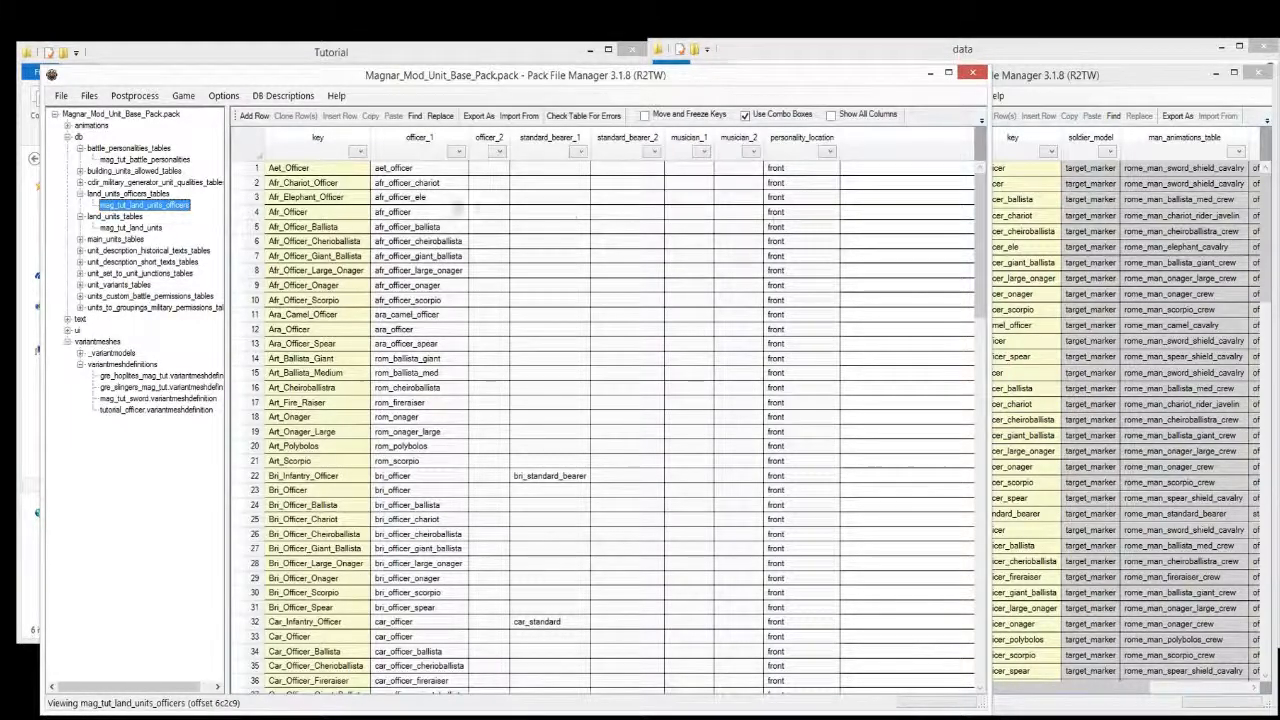
click(249, 184)
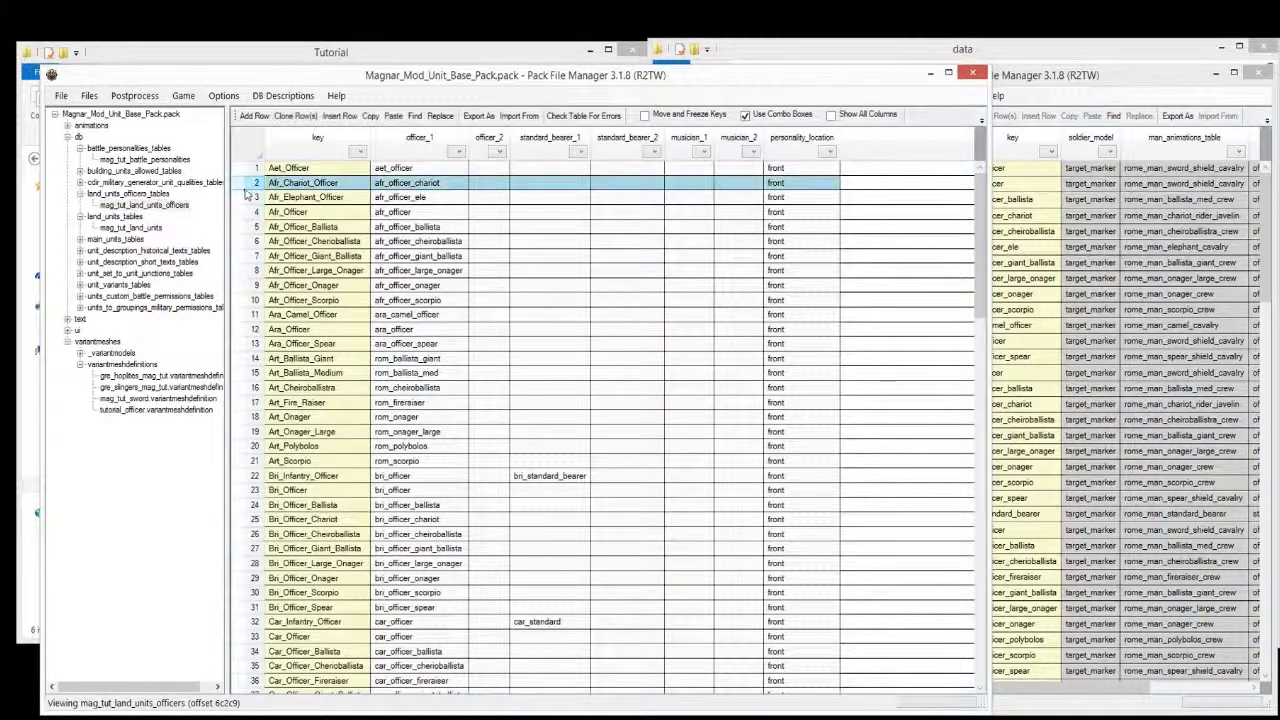
key(ctrl+shift+End)
key(Delete)
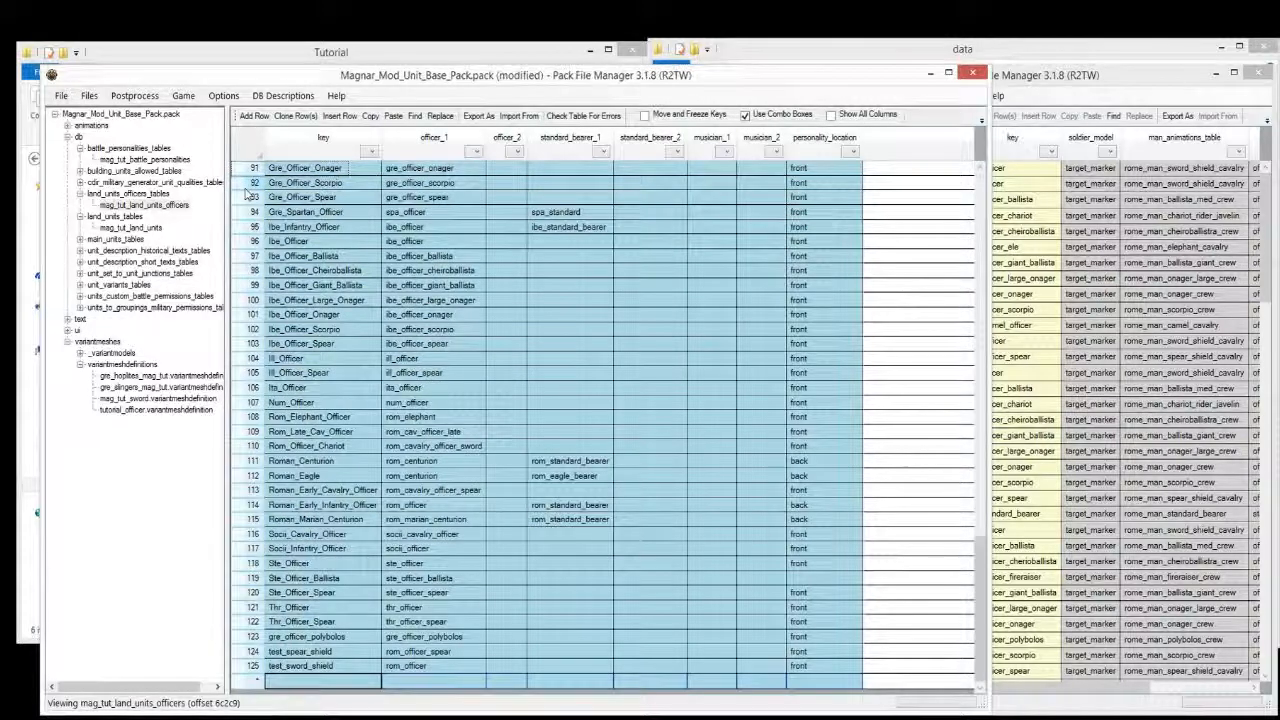
Paste tutorial_officer into the Aet_Officer row's officer_1, officer_2, standard_bearer_1, standard_bearer_2, musician_1 and musician_2 cells.
click(459, 172)
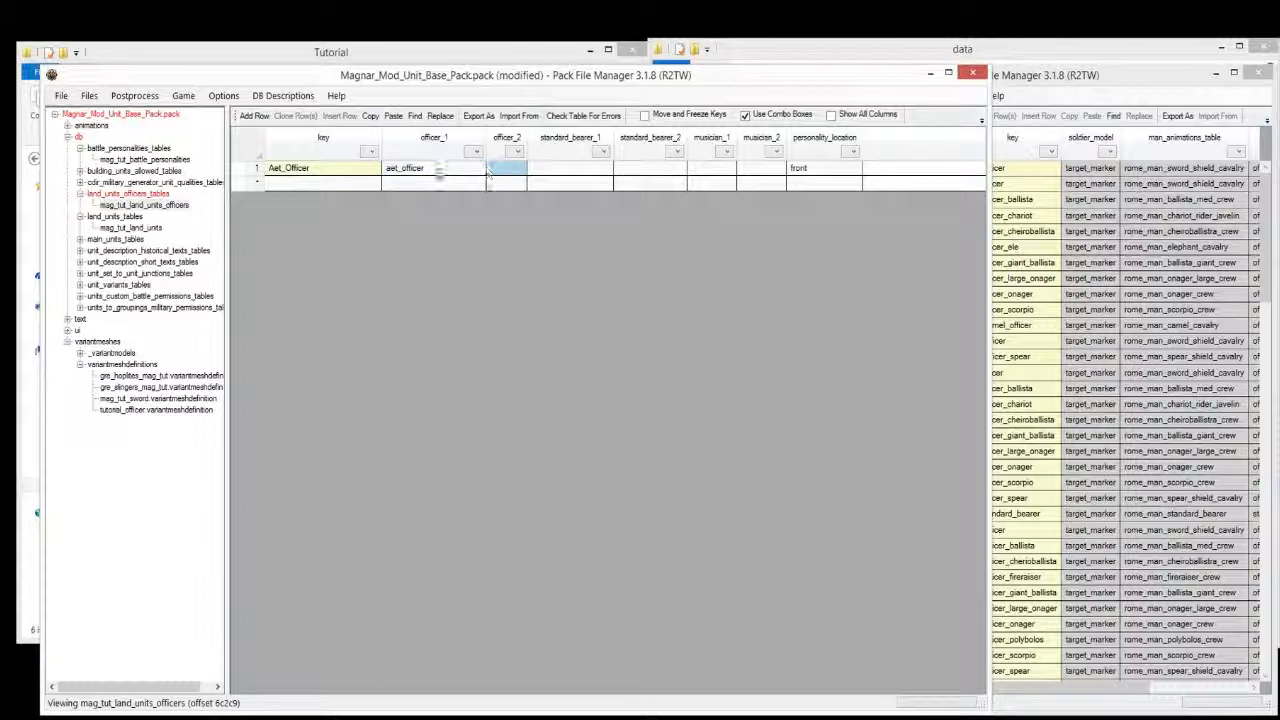
drag(440, 171, 752, 172)
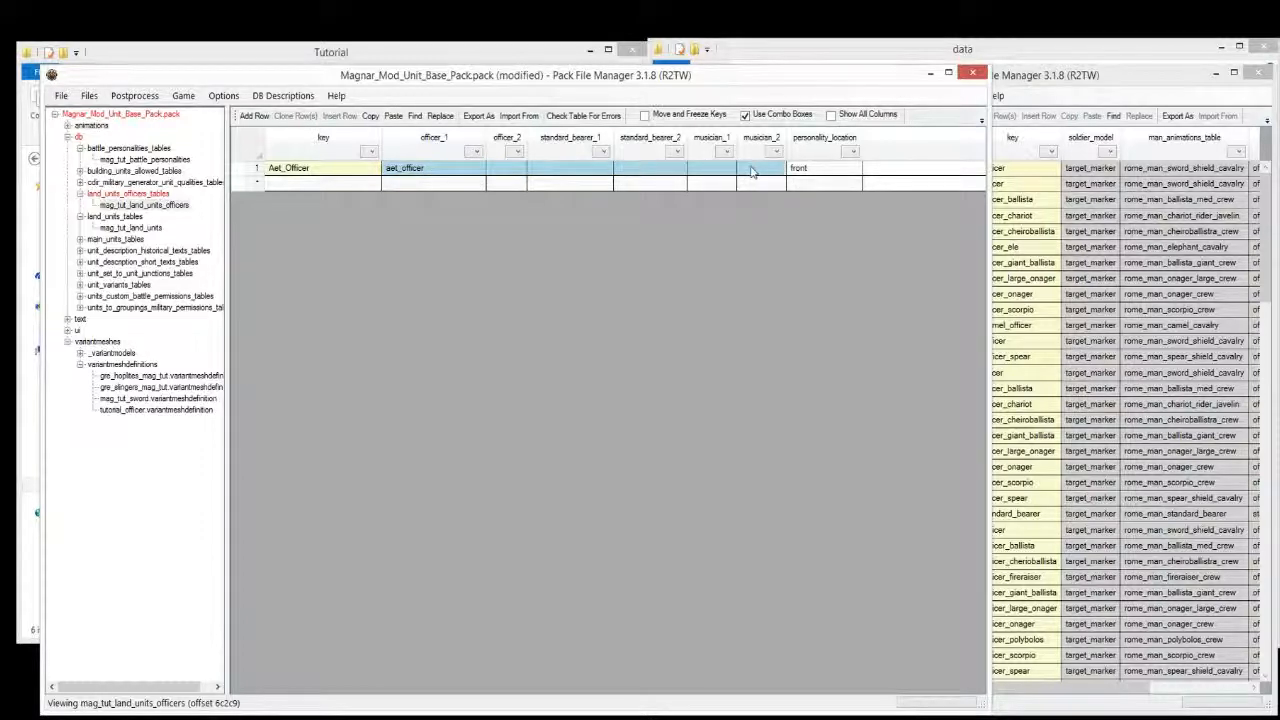
click(512, 170)
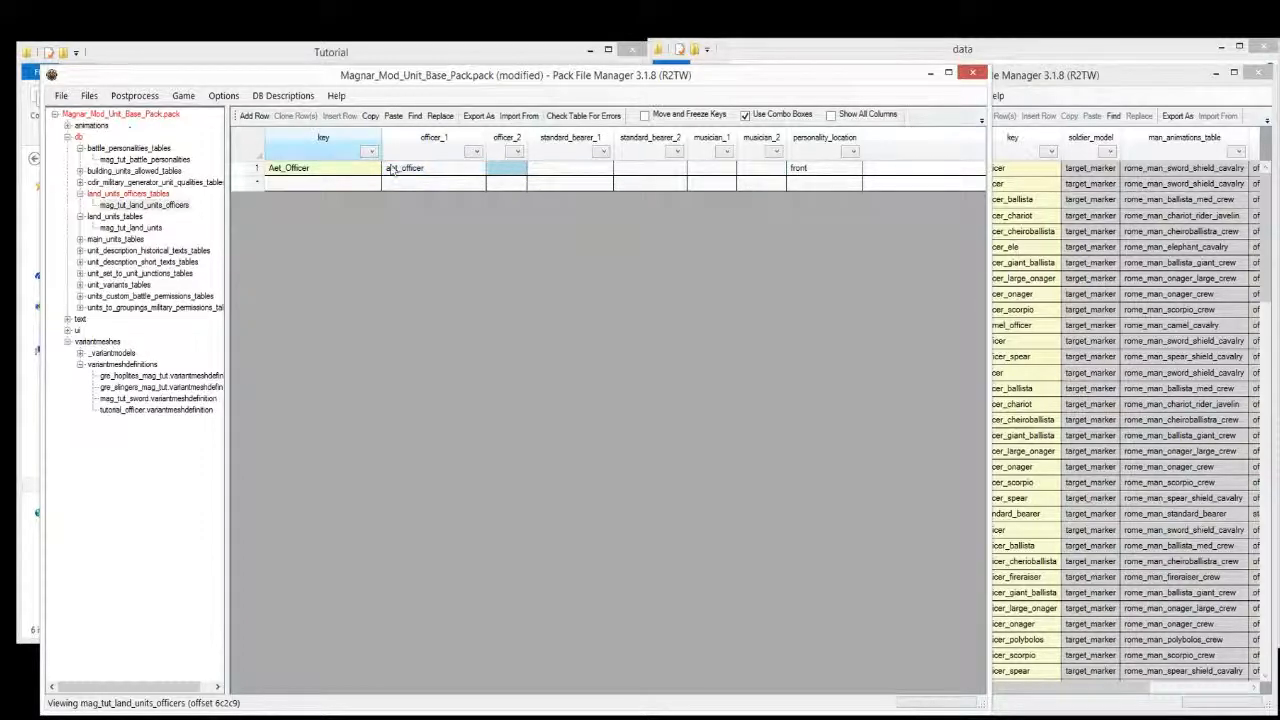
click(393, 170)
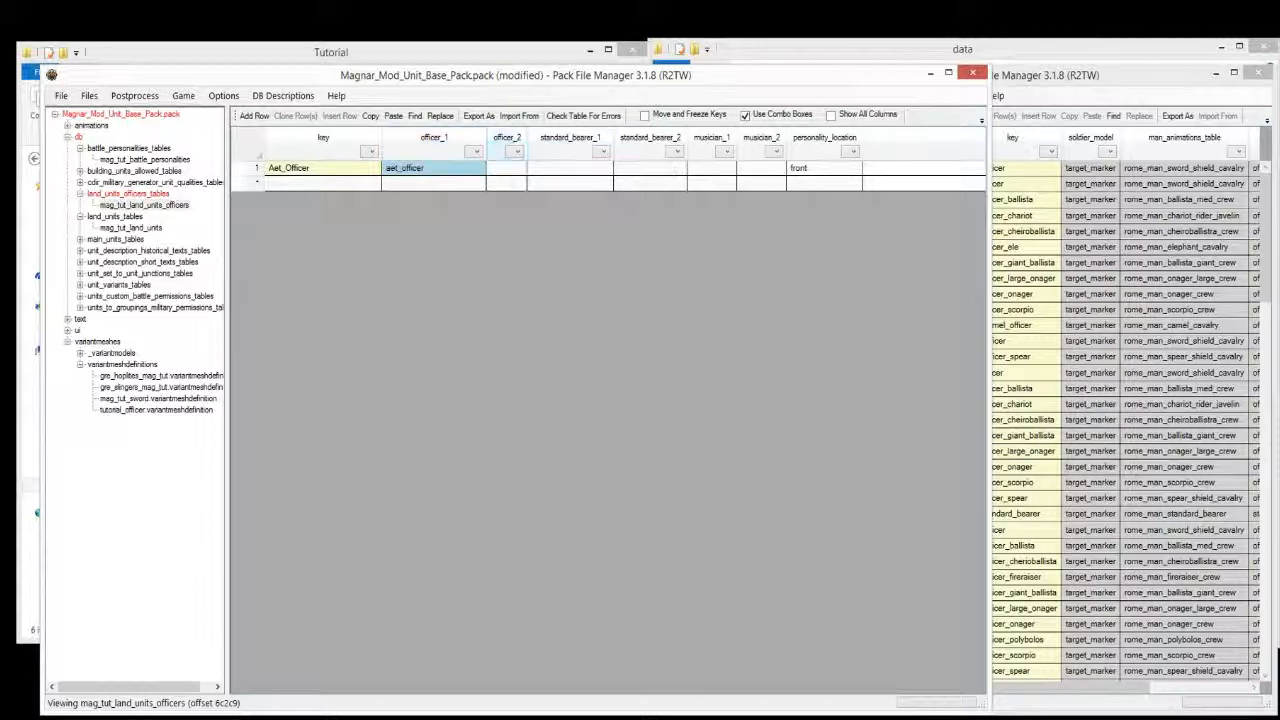
shift+click(760, 172)
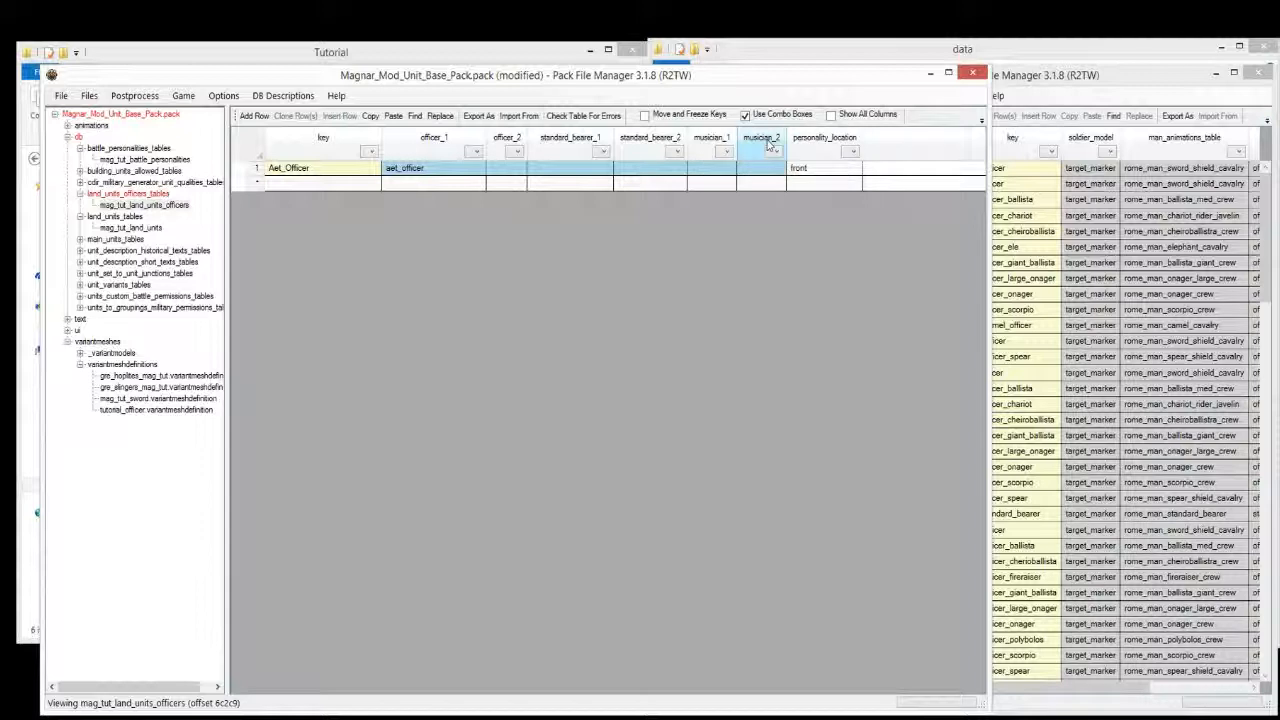
click(464, 174)
drag(465, 172, 741, 172)
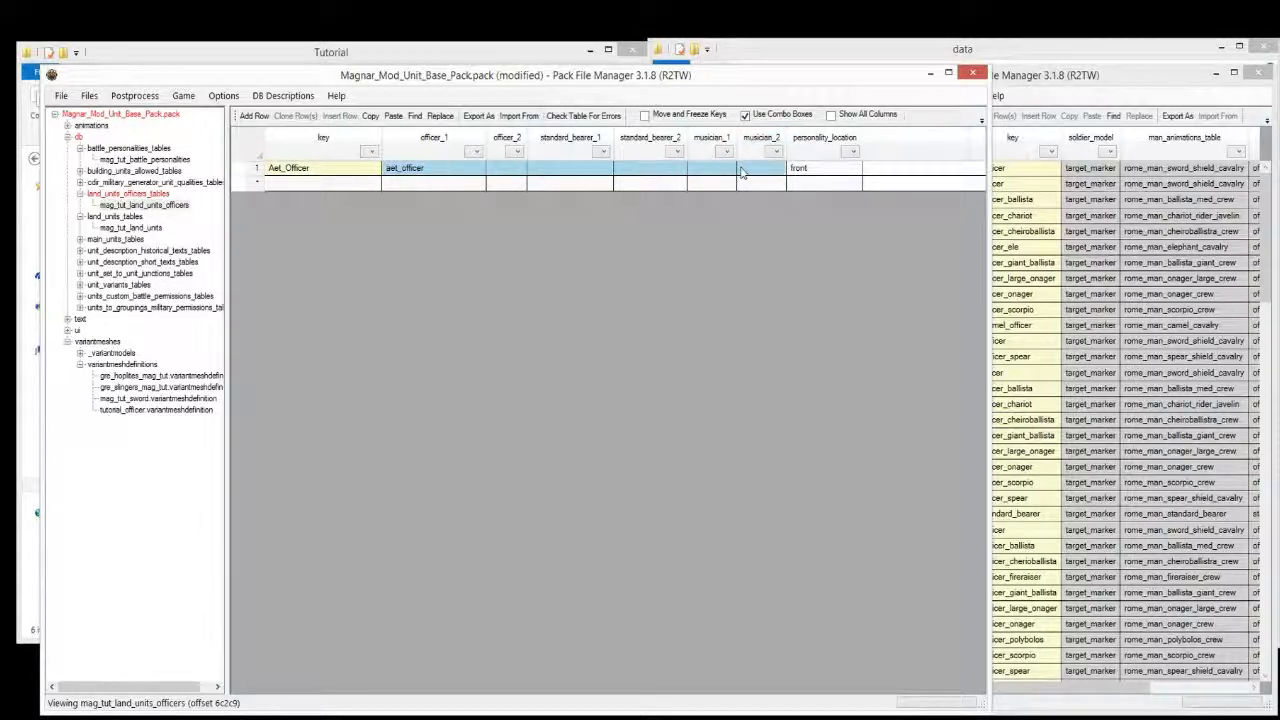
key(ctrl+v)
click(868, 172)
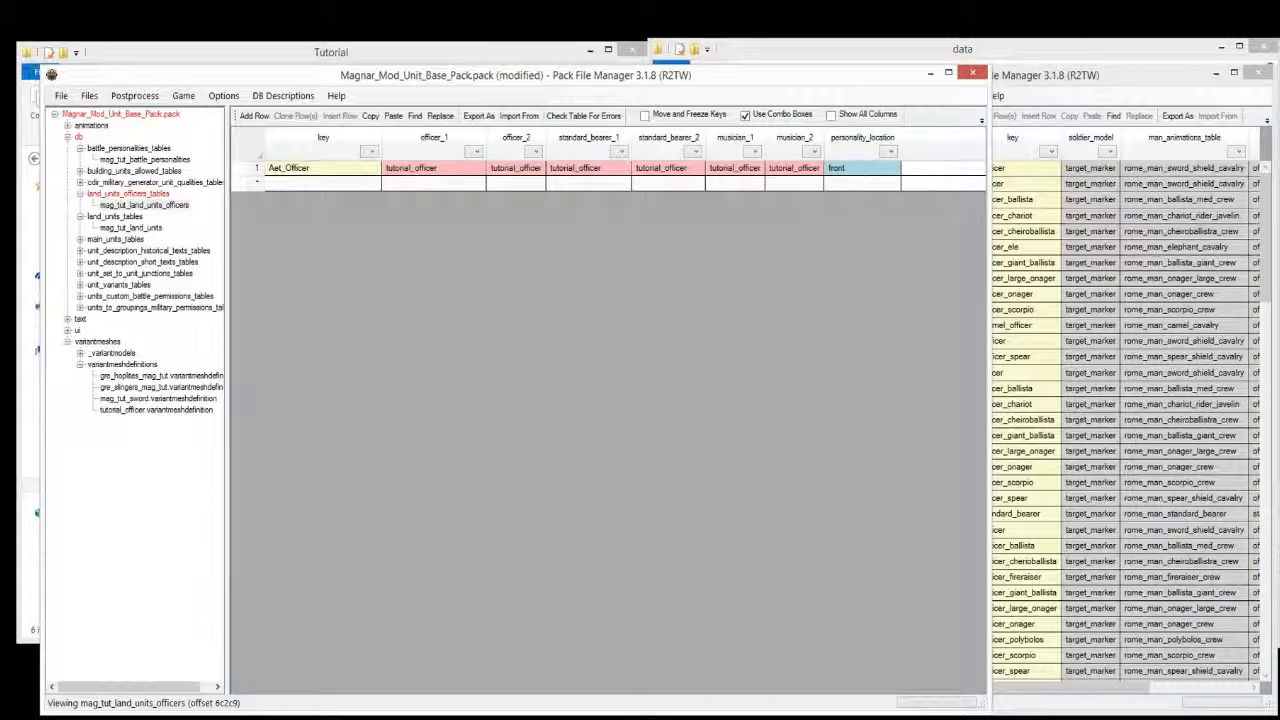
click(1085, 231)
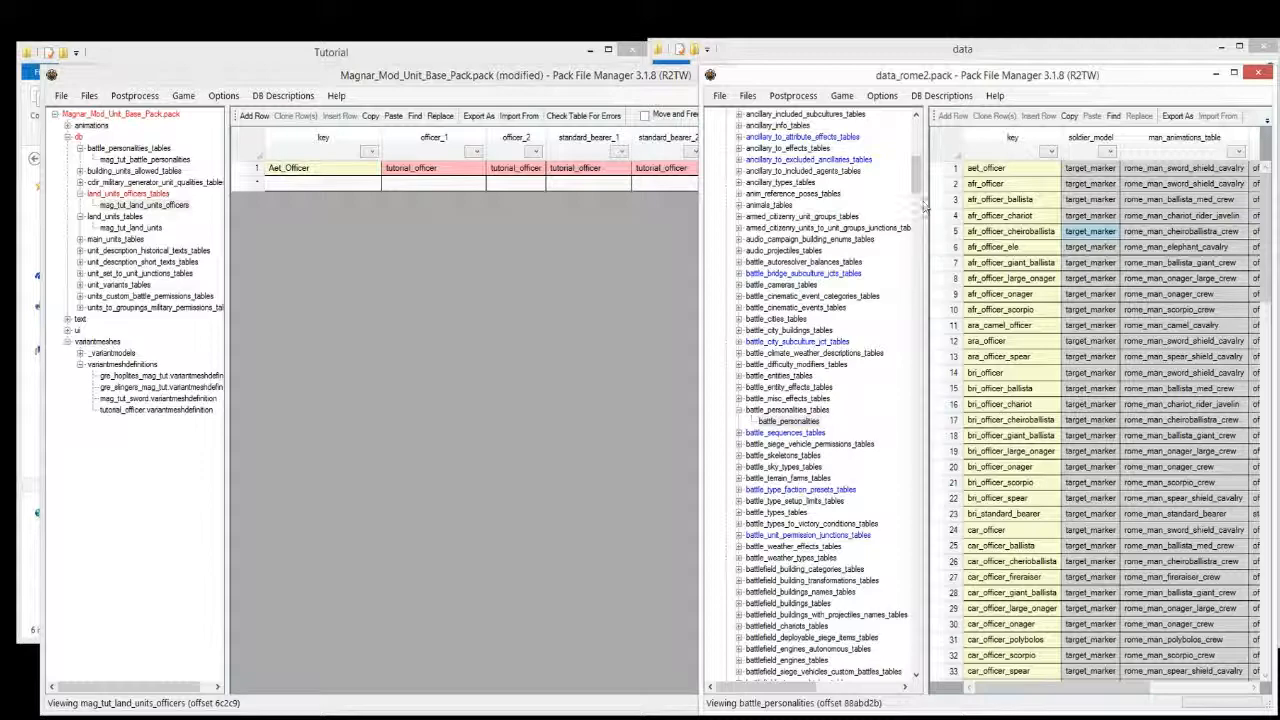
drag(916, 180, 952, 395)
click(640, 350)
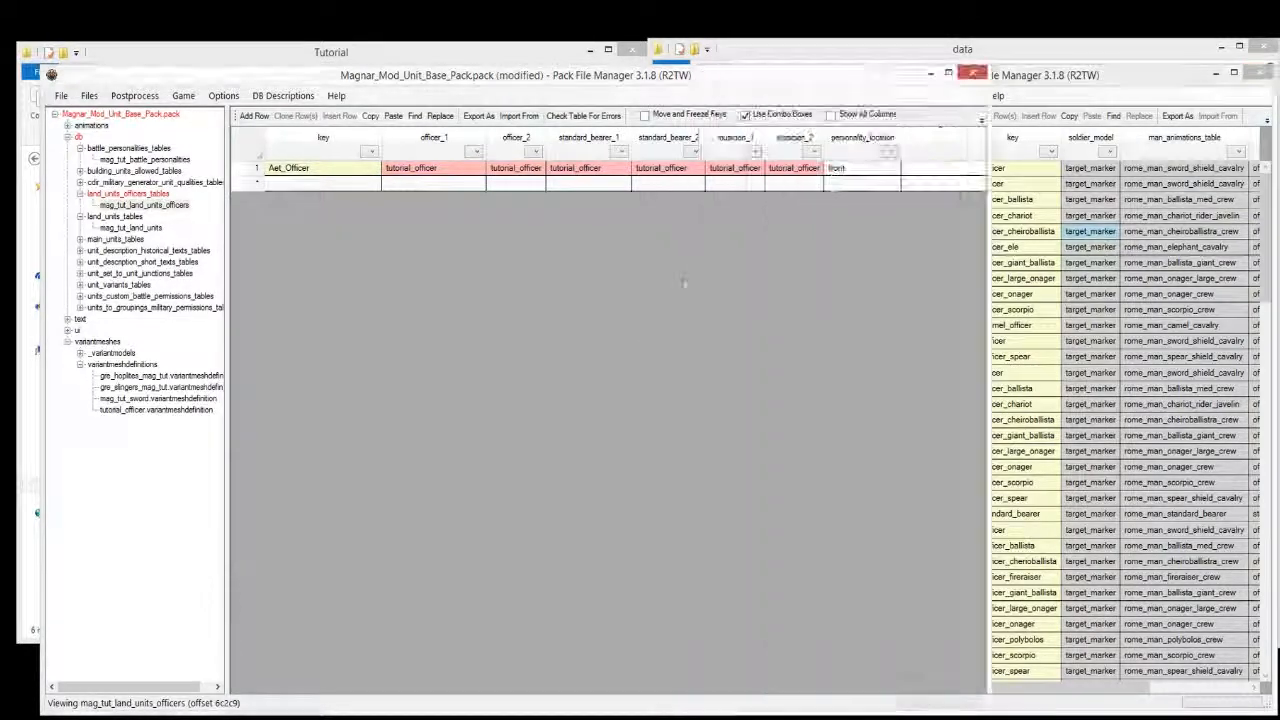
click(869, 176)
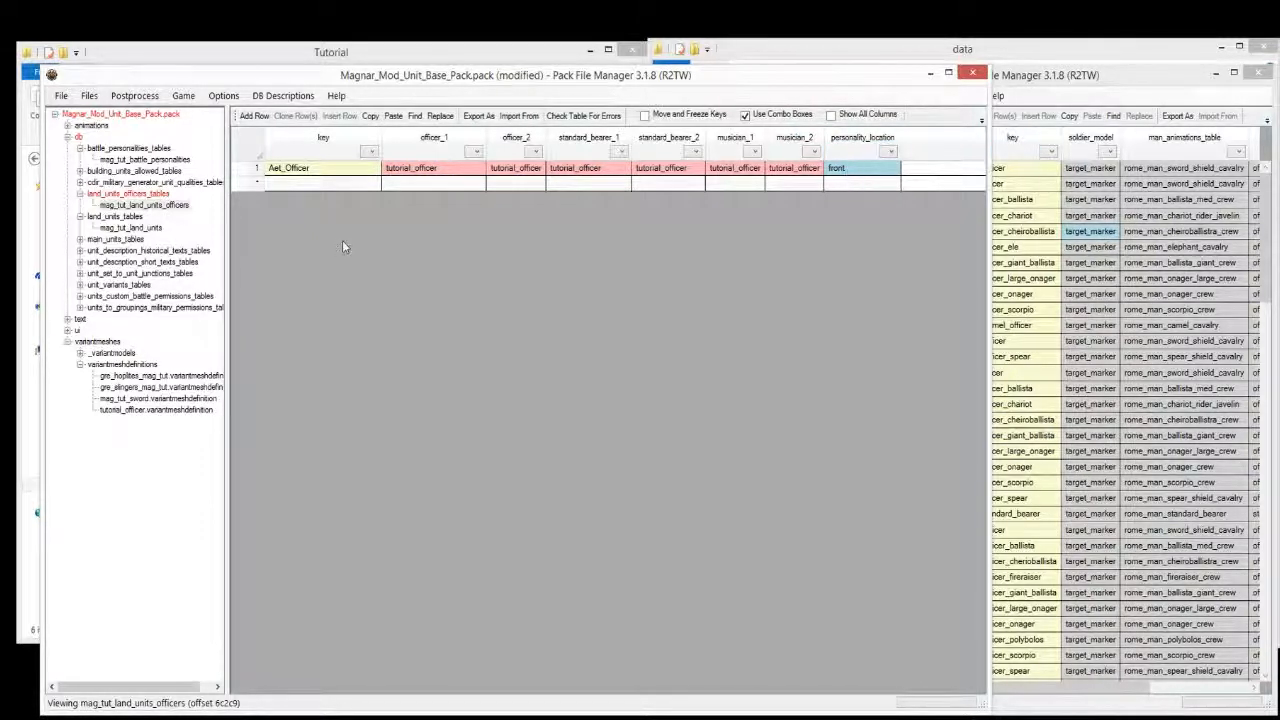
Rename the key of the only row in mag_tut_land_units_officers as Tutorial_Officer_Key.
click(334, 173)
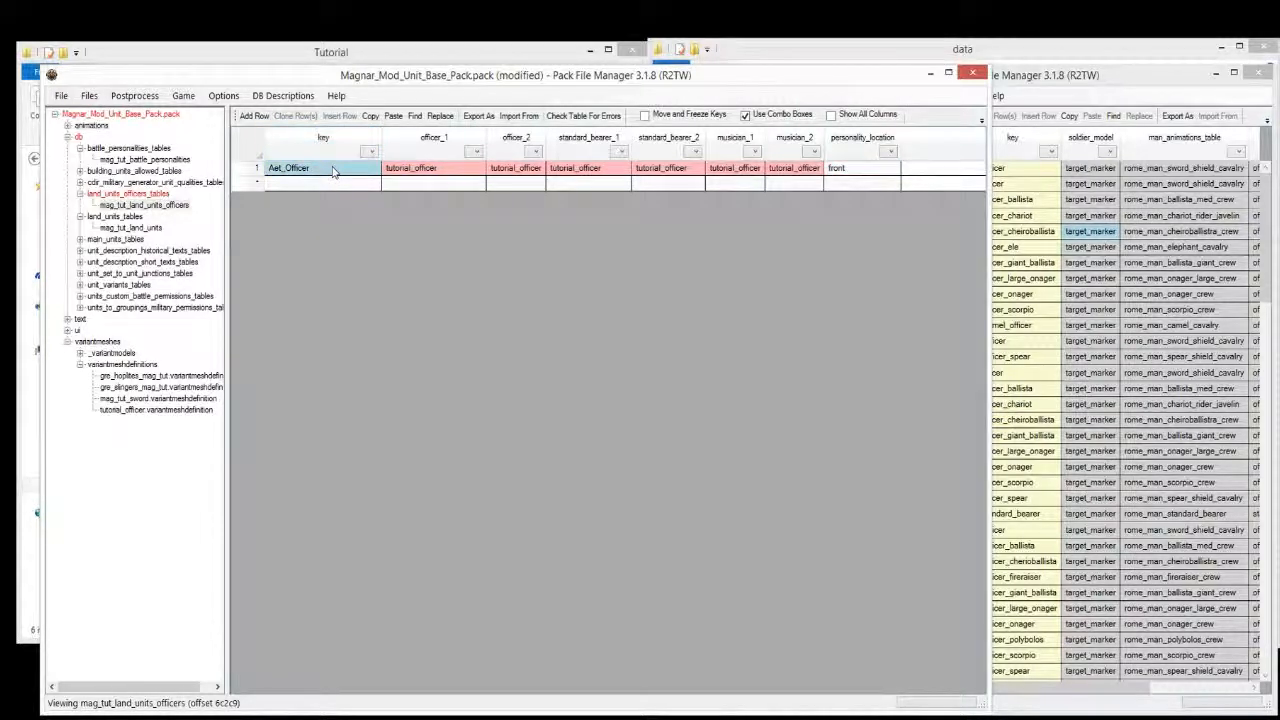
click(389, 173)
click(332, 173)
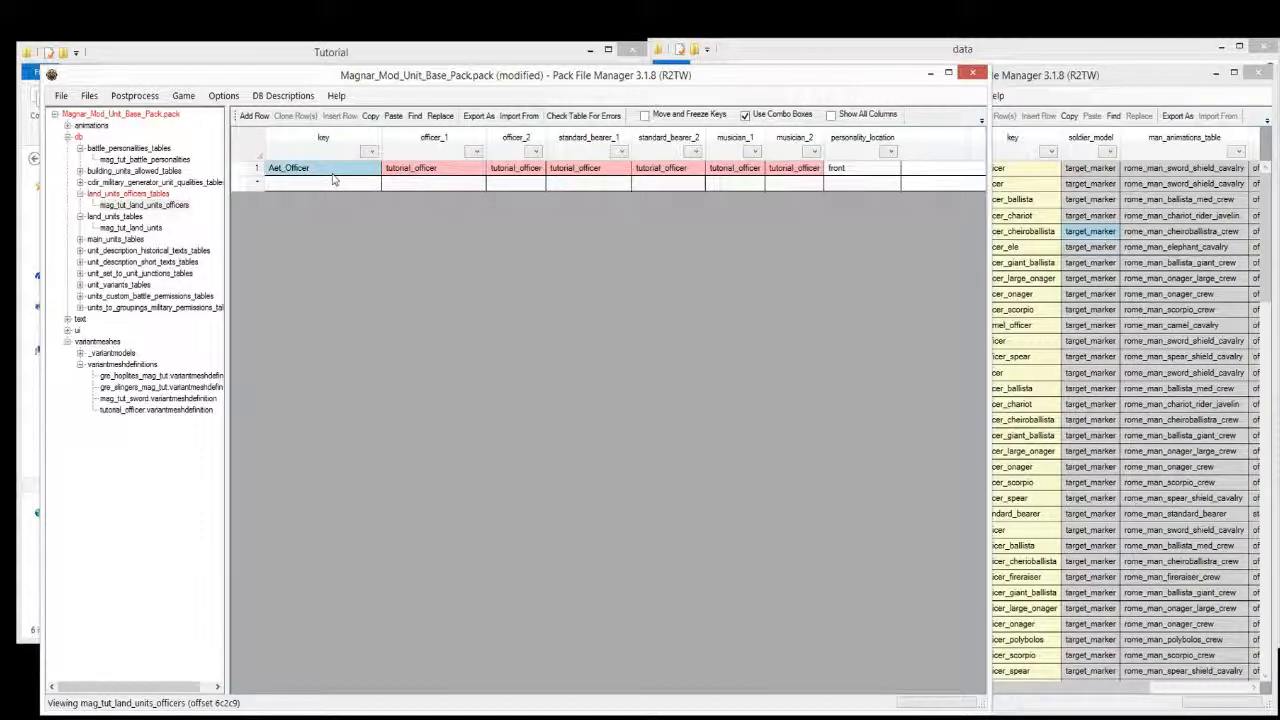
click(430, 172)
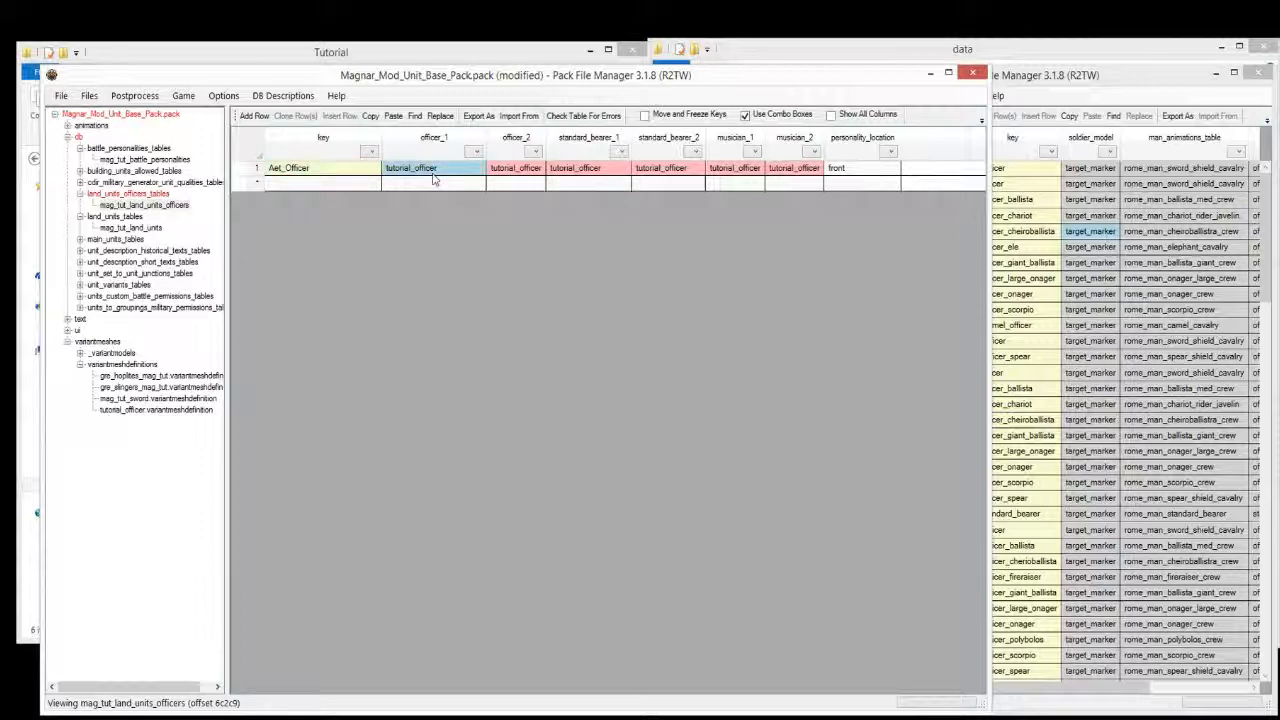
click(316, 169)
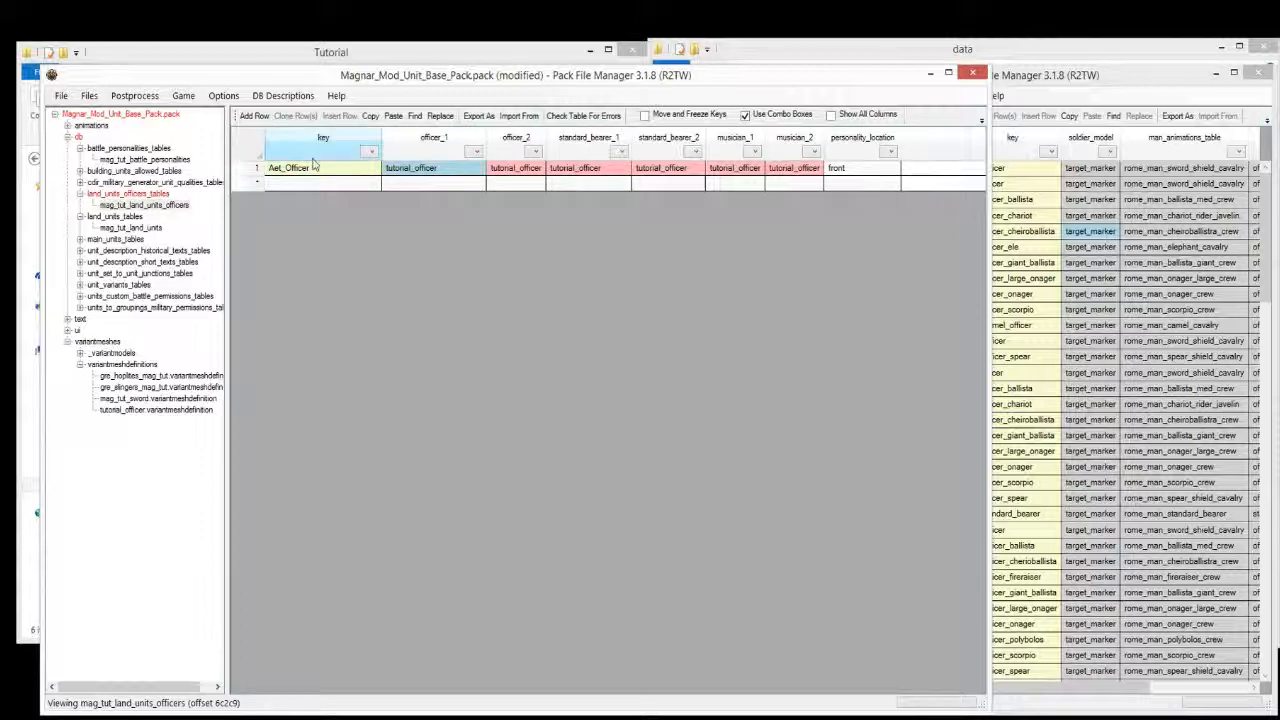
text(Tutorial)
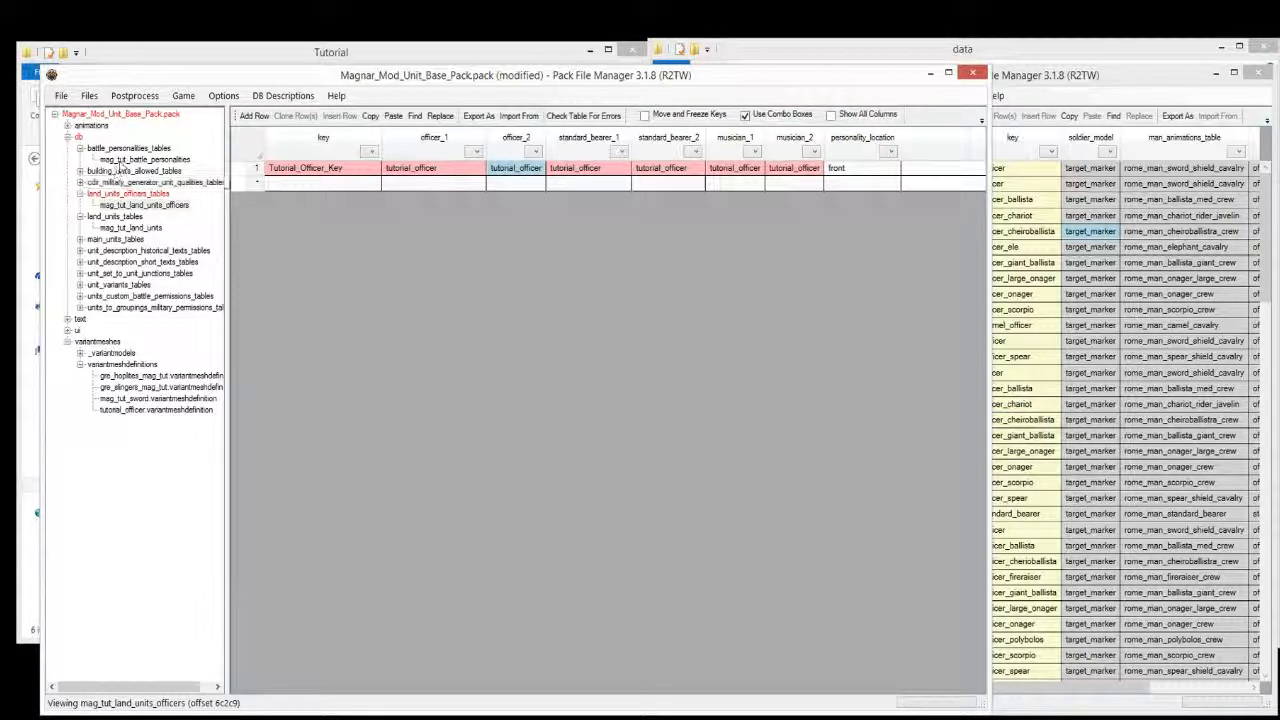
Rename the officer row's key in mag_tut_battle_personalities as tutorial_officer_personality.
click(122, 160)
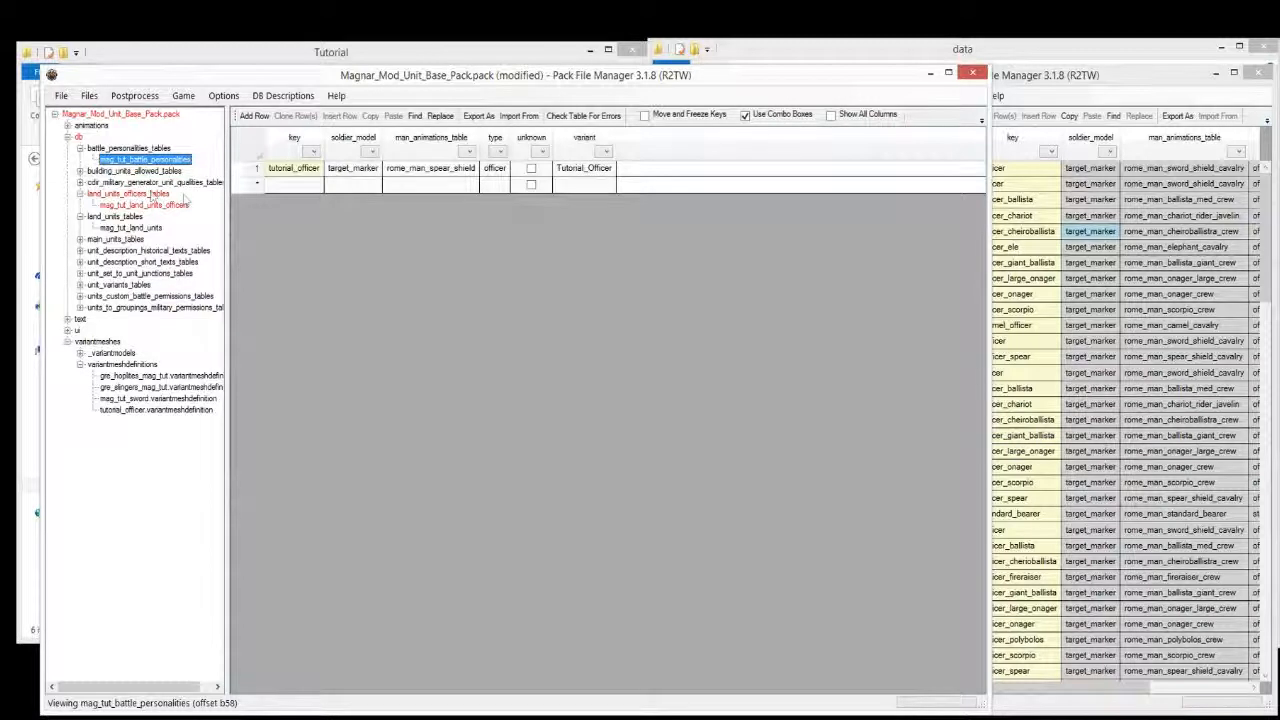
click(312, 170)
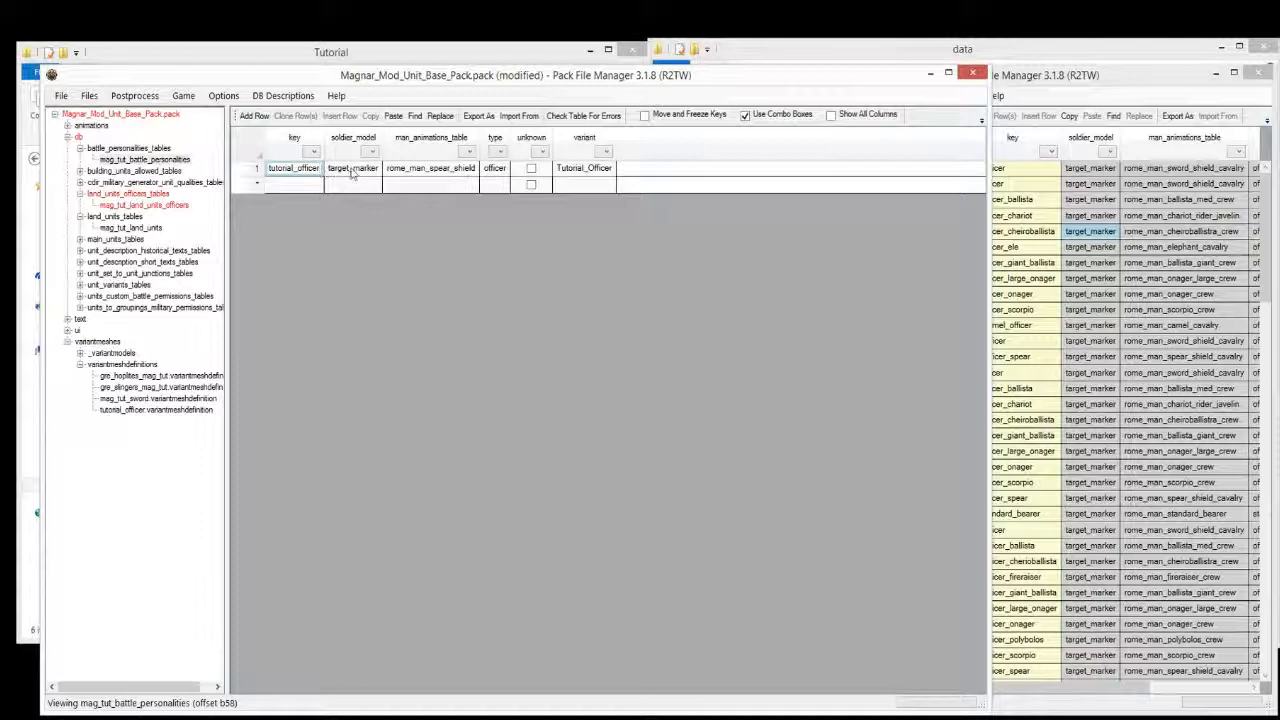
text(_personality)
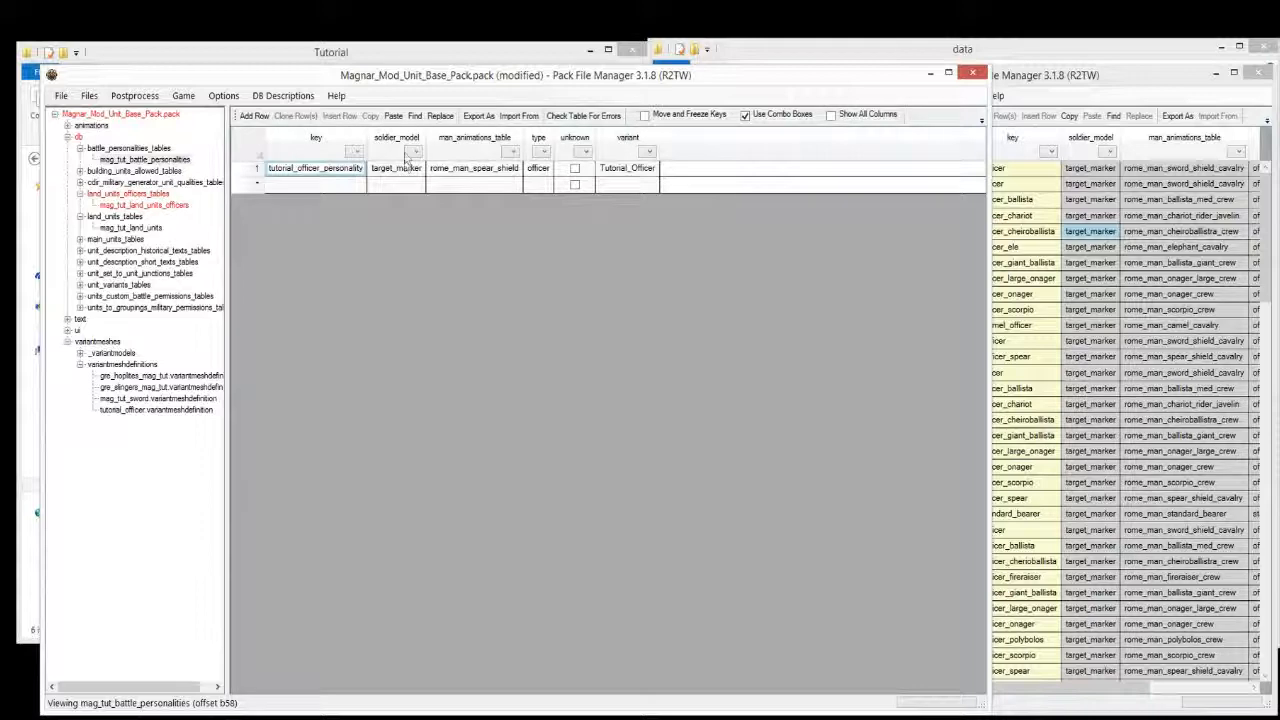
click(405, 171)
Copy the tutorial_officer_personality key and paste it into all officer, standard bearer and musician cells of the mag_tut_land_units_officers row.
click(336, 172)
right_click(336, 172)
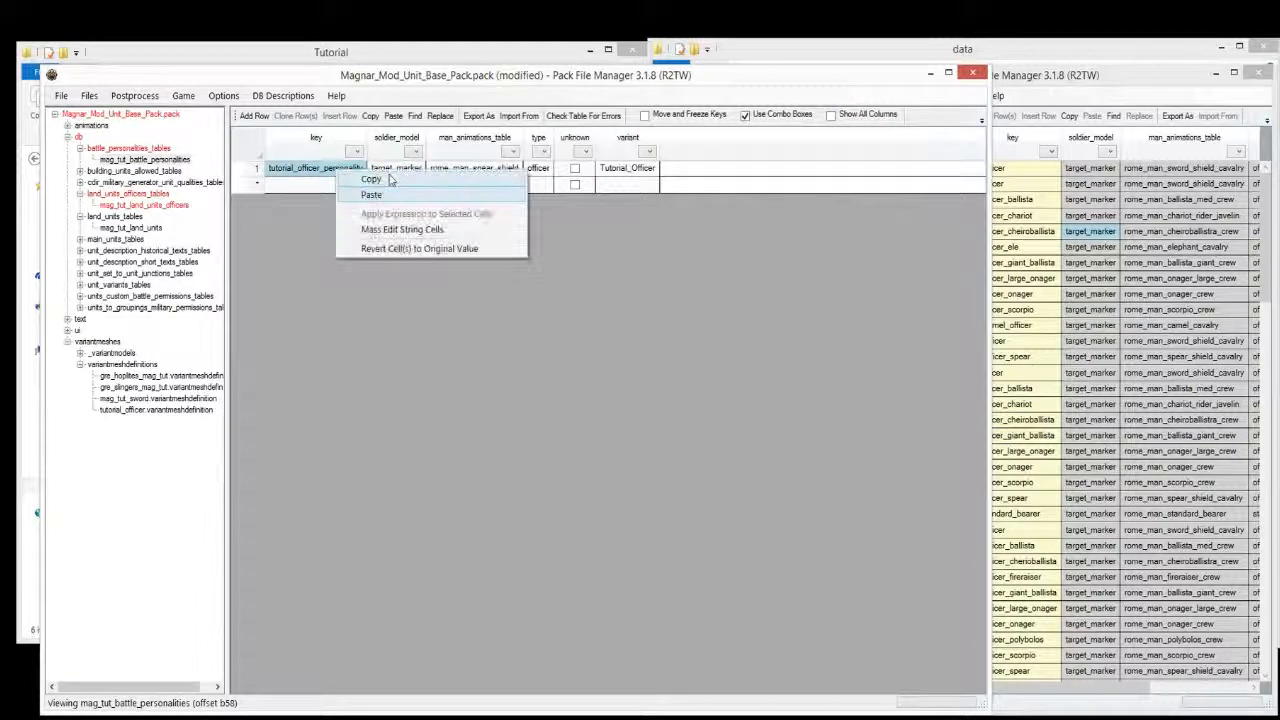
click(388, 179)
click(144, 204)
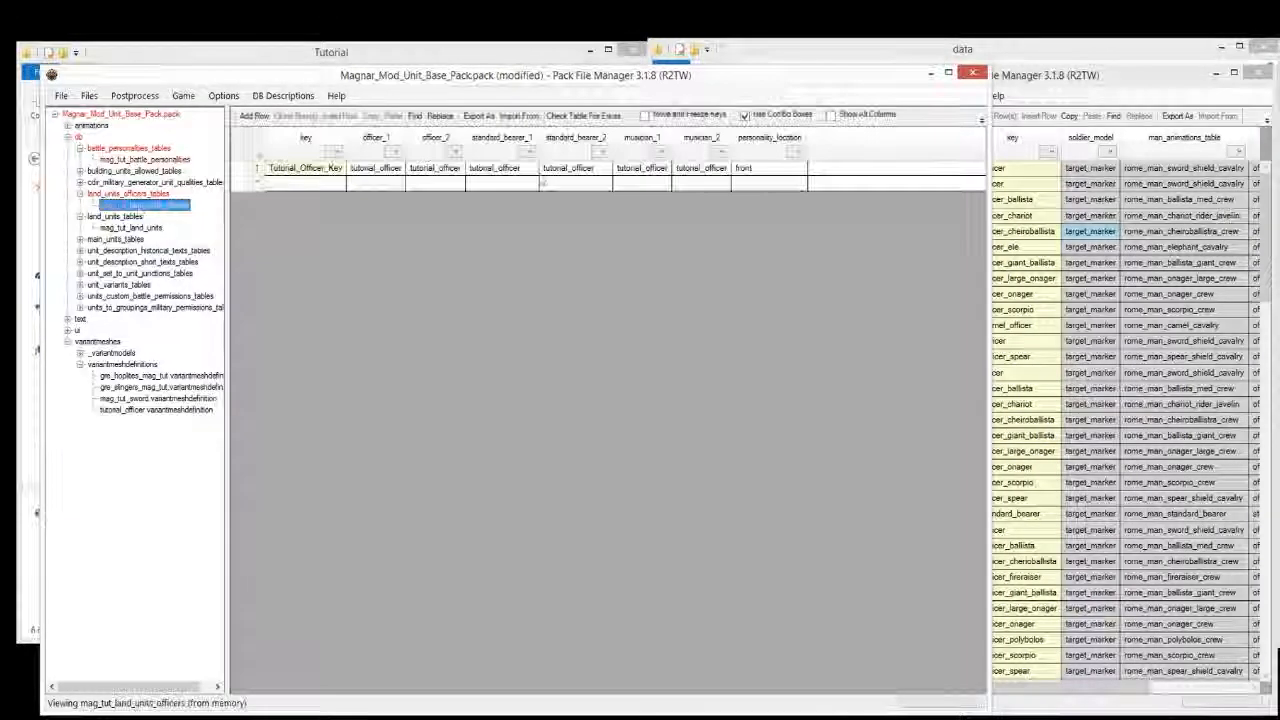
drag(370, 170, 686, 172)
right_click(686, 172)
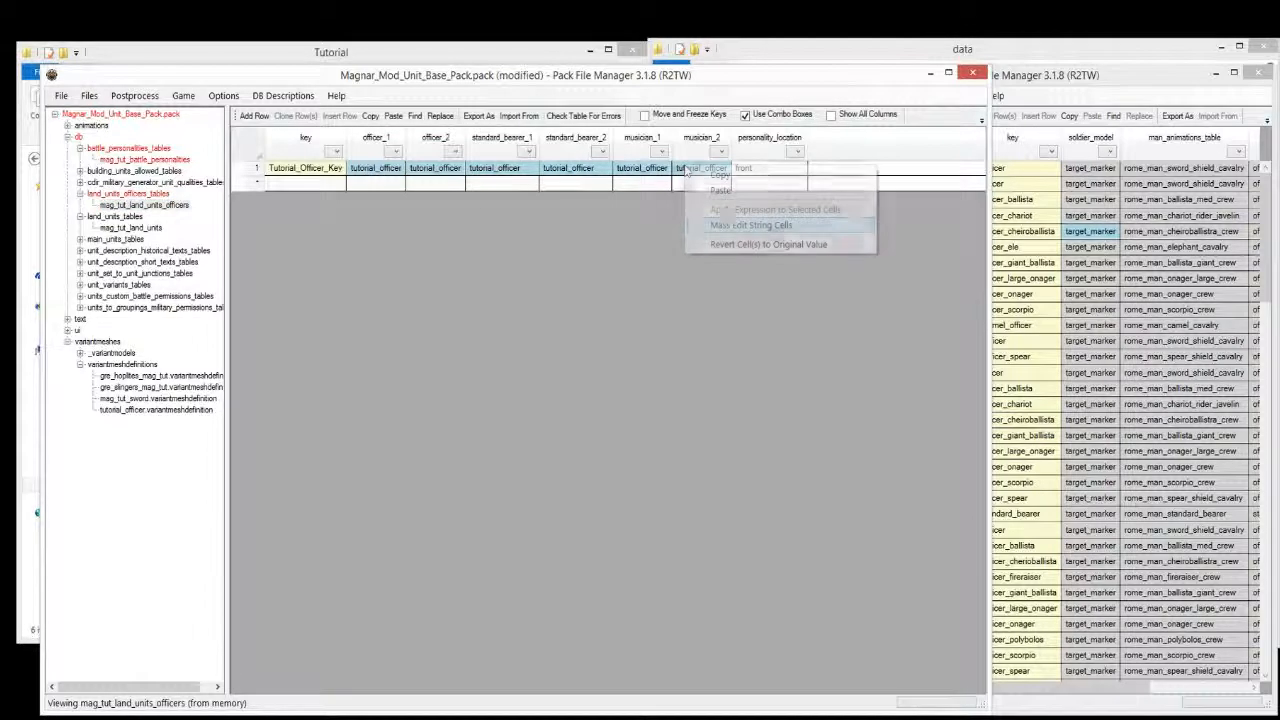
click(720, 190)
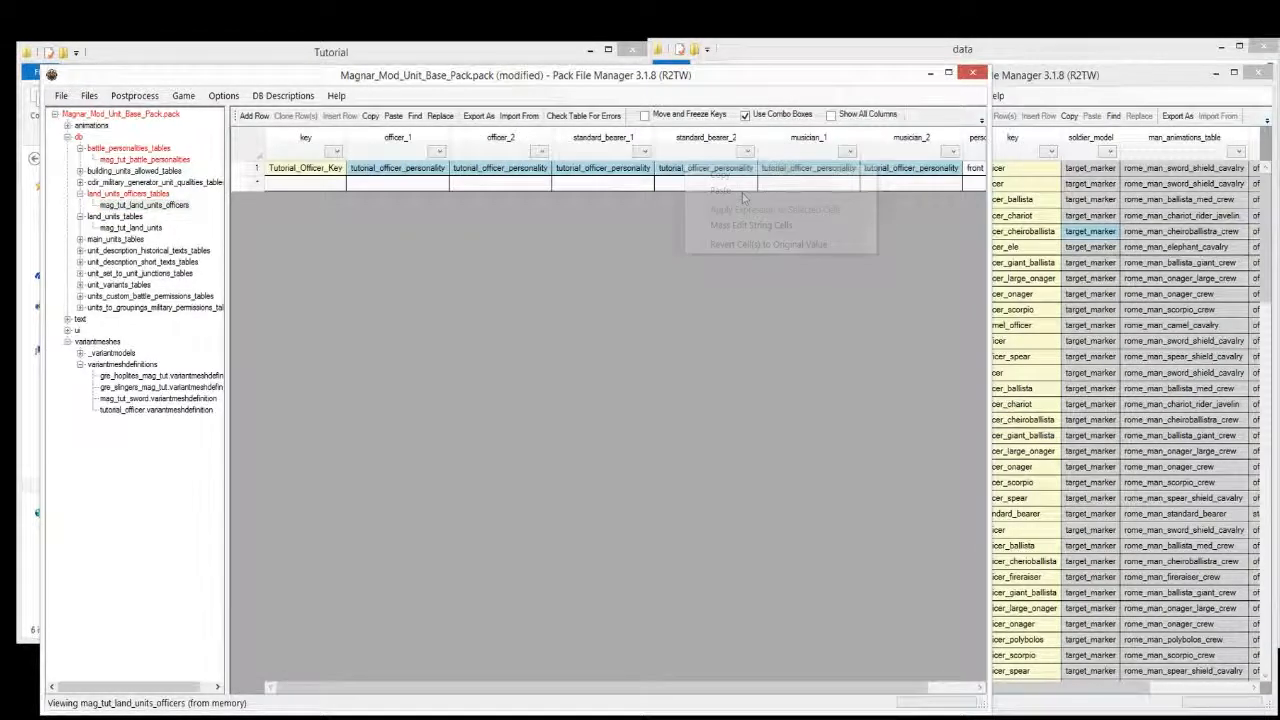
Copy the key Tutorial_Officer_Key from mag_tut_land_units_officers and save the mod pack.
click(315, 174)
right_click(315, 174)
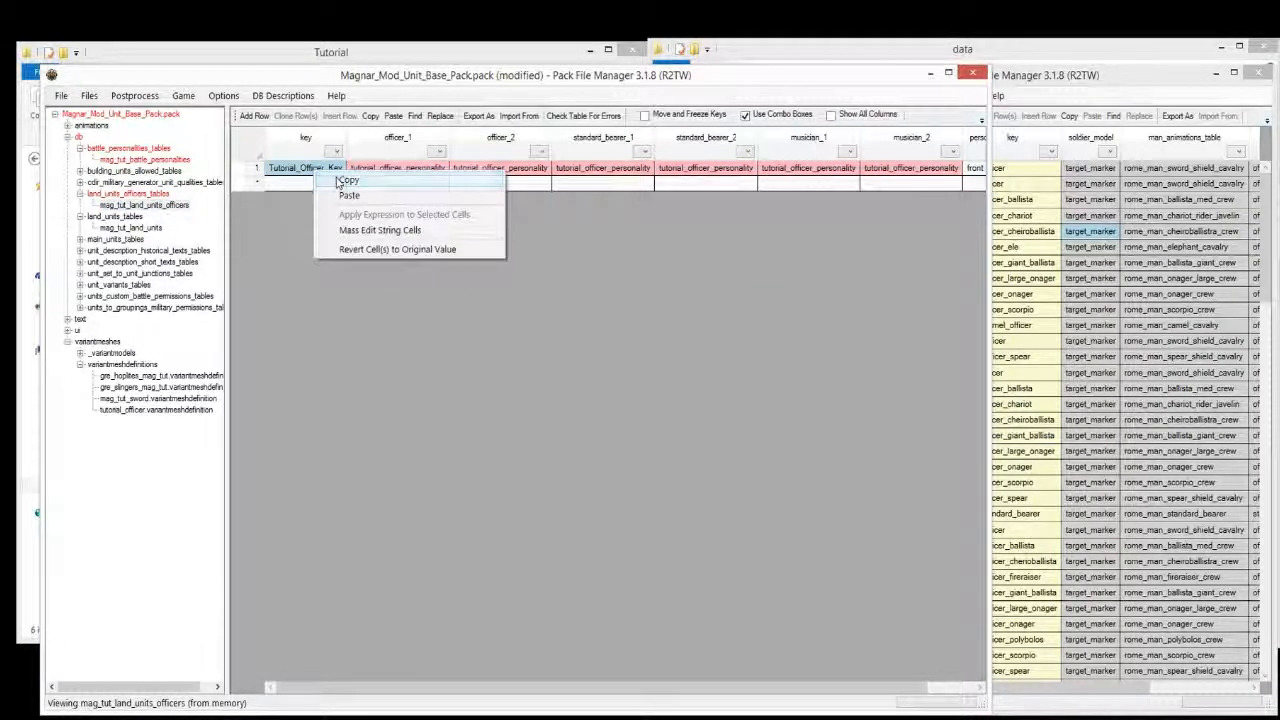
click(345, 180)
click(62, 96)
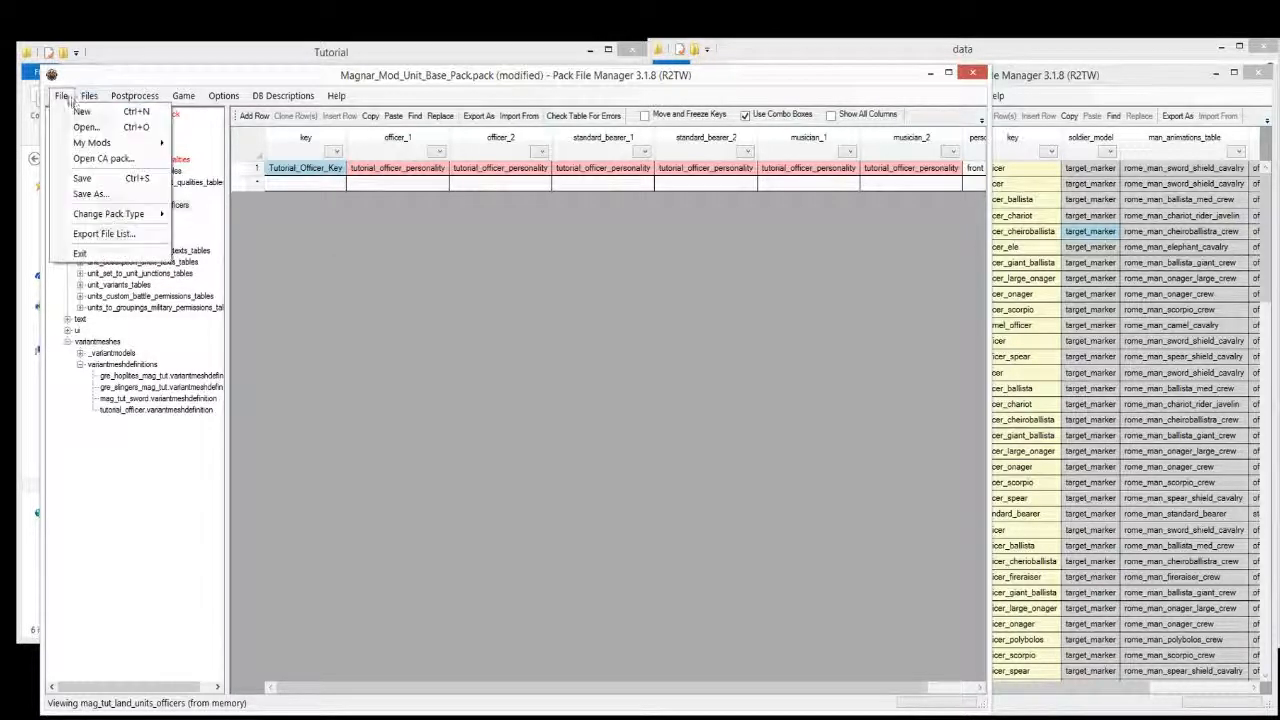
click(82, 178)
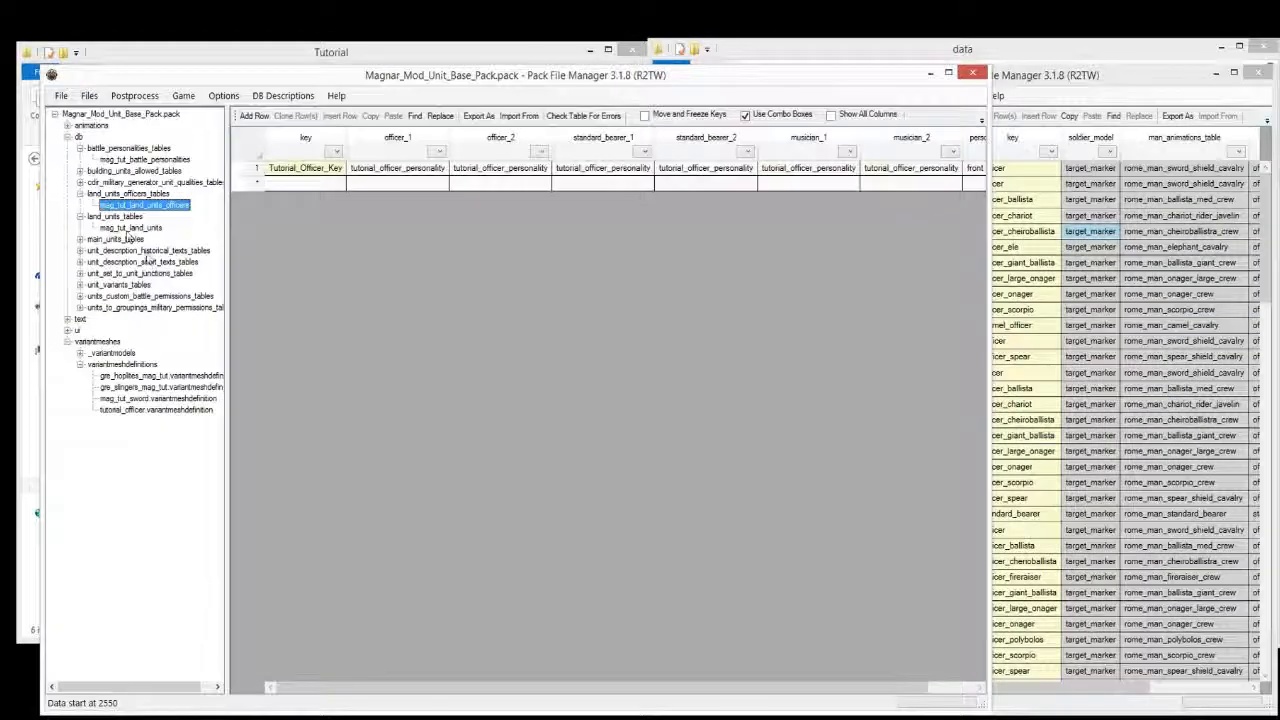
Paste Tutorial_Officer_Key as the officers value of the slingers row in mag_tut_land_units.
click(147, 252)
click(146, 173)
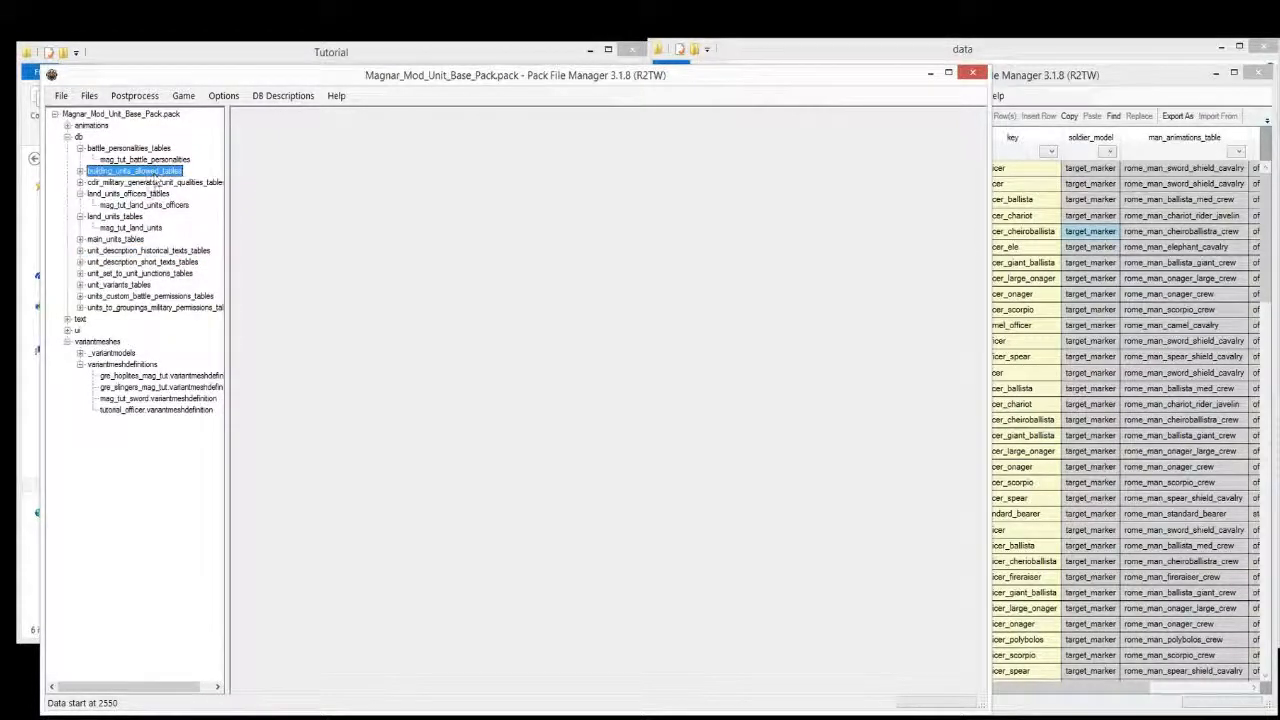
click(155, 229)
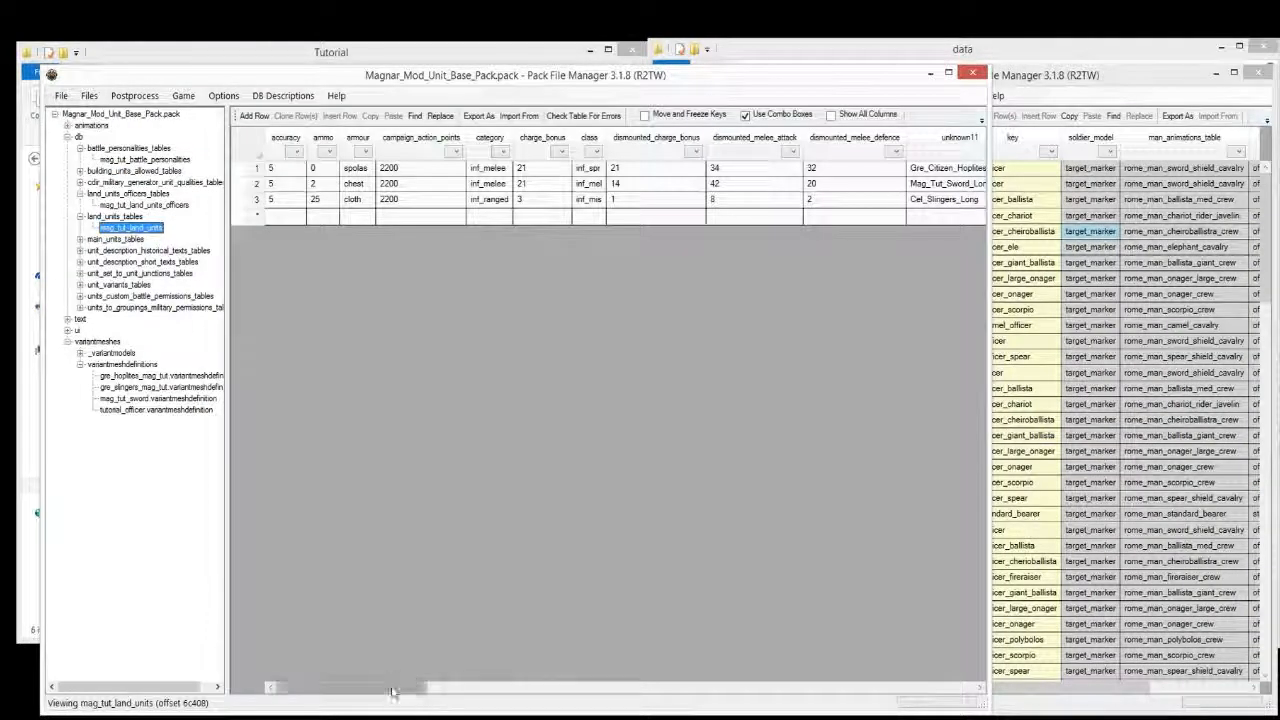
drag(394, 689, 672, 689)
click(665, 201)
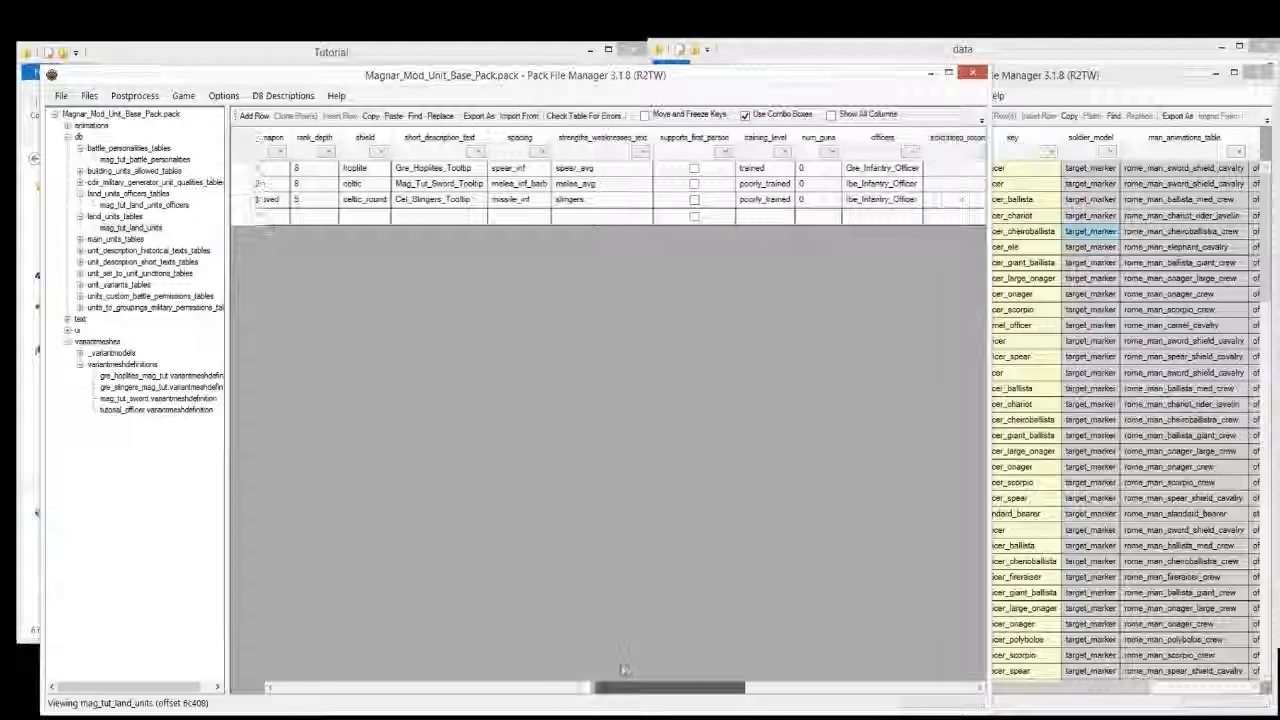
click(877, 203)
right_click(875, 203)
click(862, 201)
right_click(862, 201)
click(888, 222)
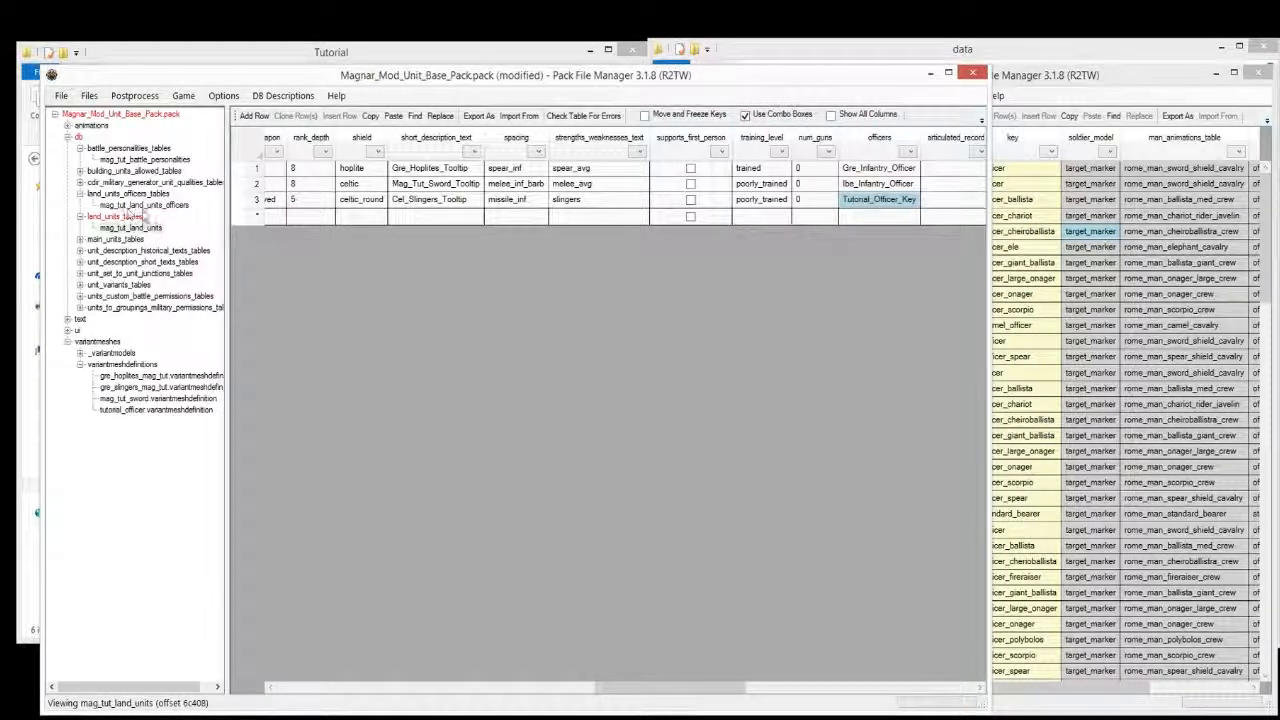
Save the mod pack with the slingers' officer assignment and reopen mag_tut_land_units.
click(950, 168)
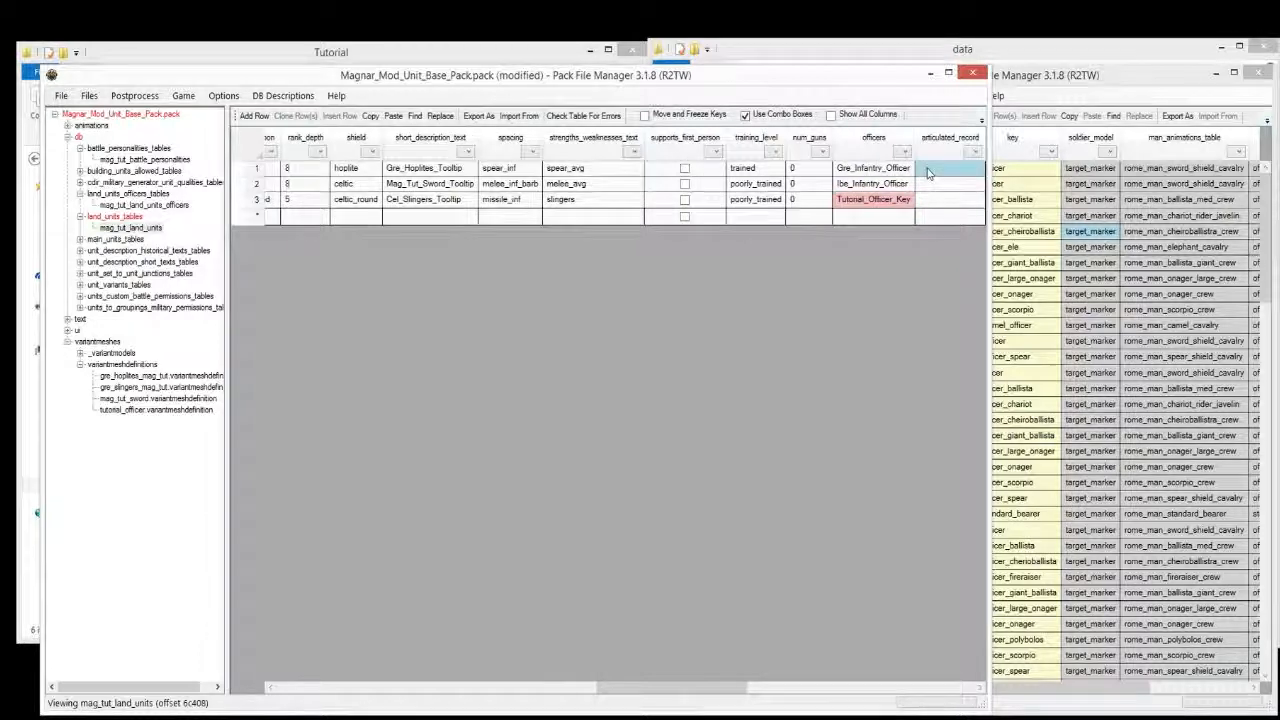
click(63, 95)
click(80, 180)
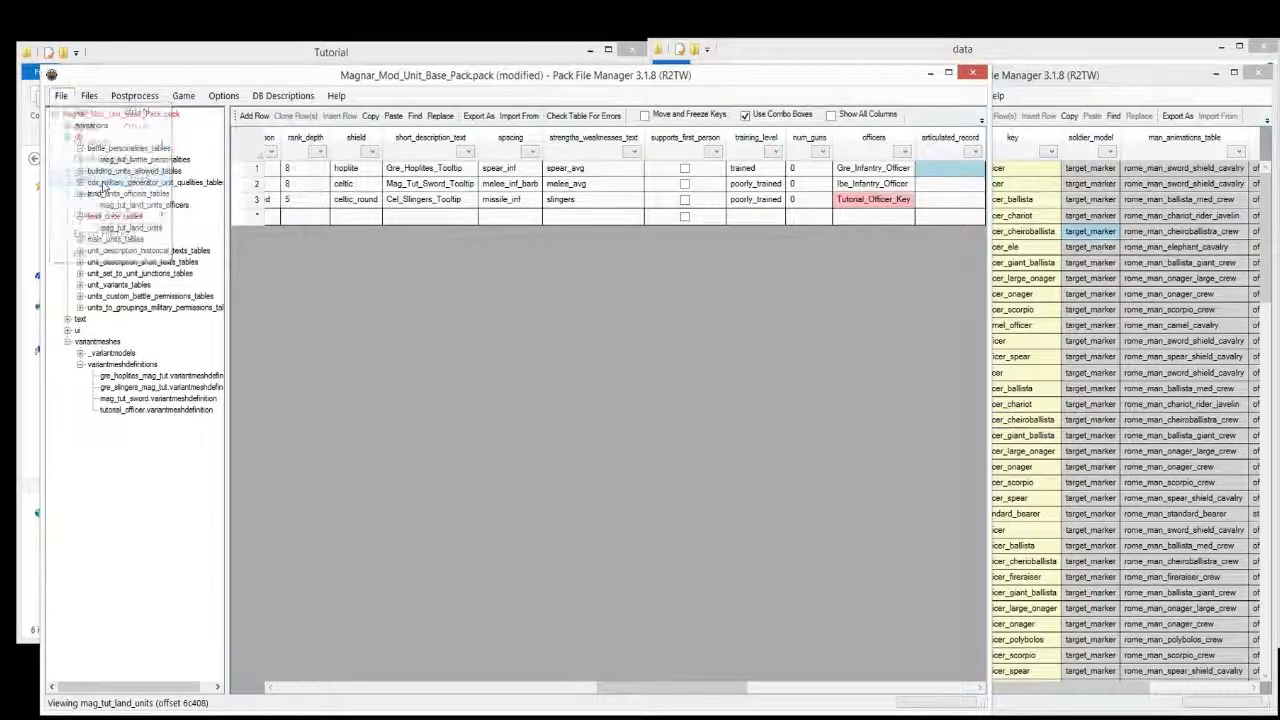
click(140, 228)
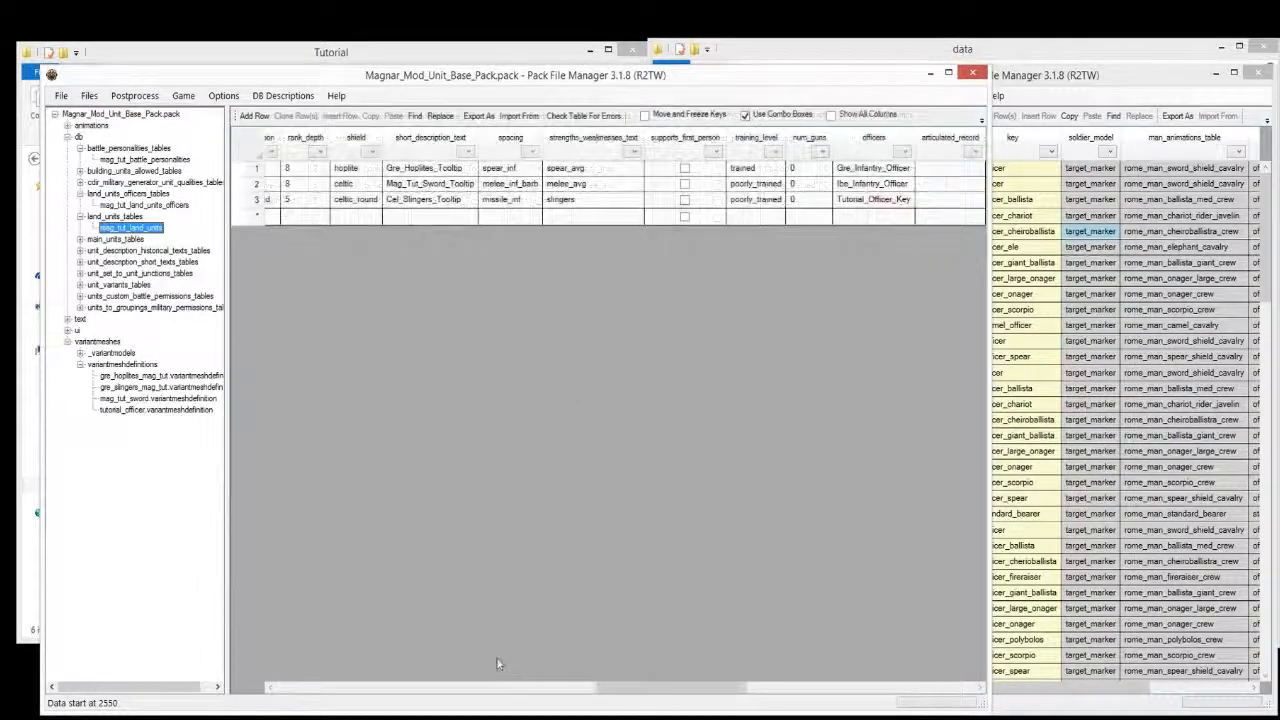